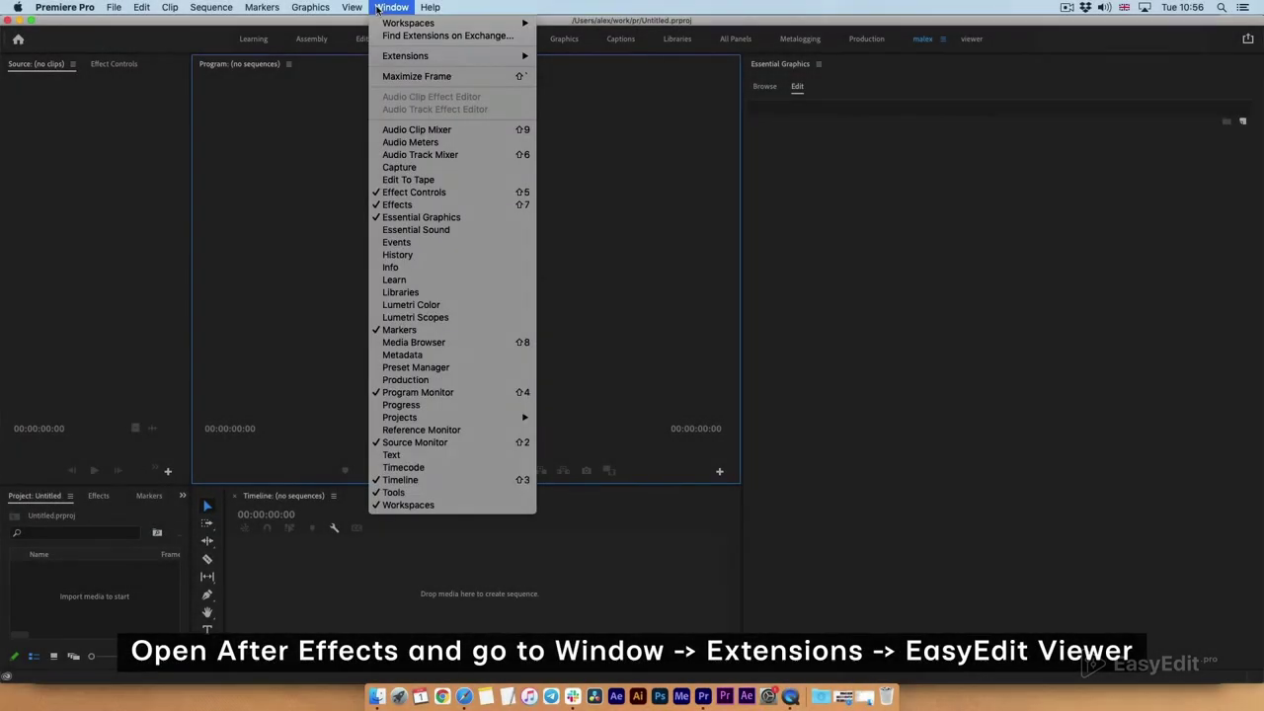
- Open the EasyEdit Viewer and drag in the Buzzz installer file, then cancel
{"action": "left_click", "coordinate": [580, 68]}
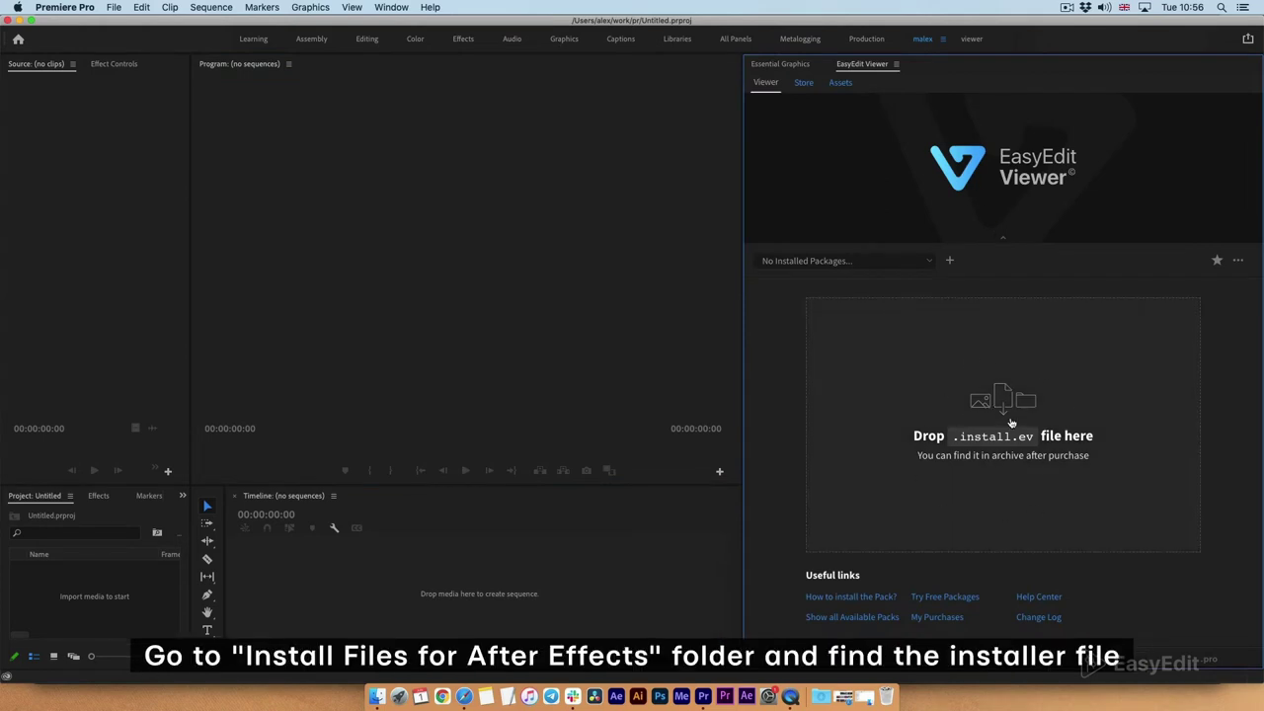
{"action": "left_click", "coordinate": [376, 697]}
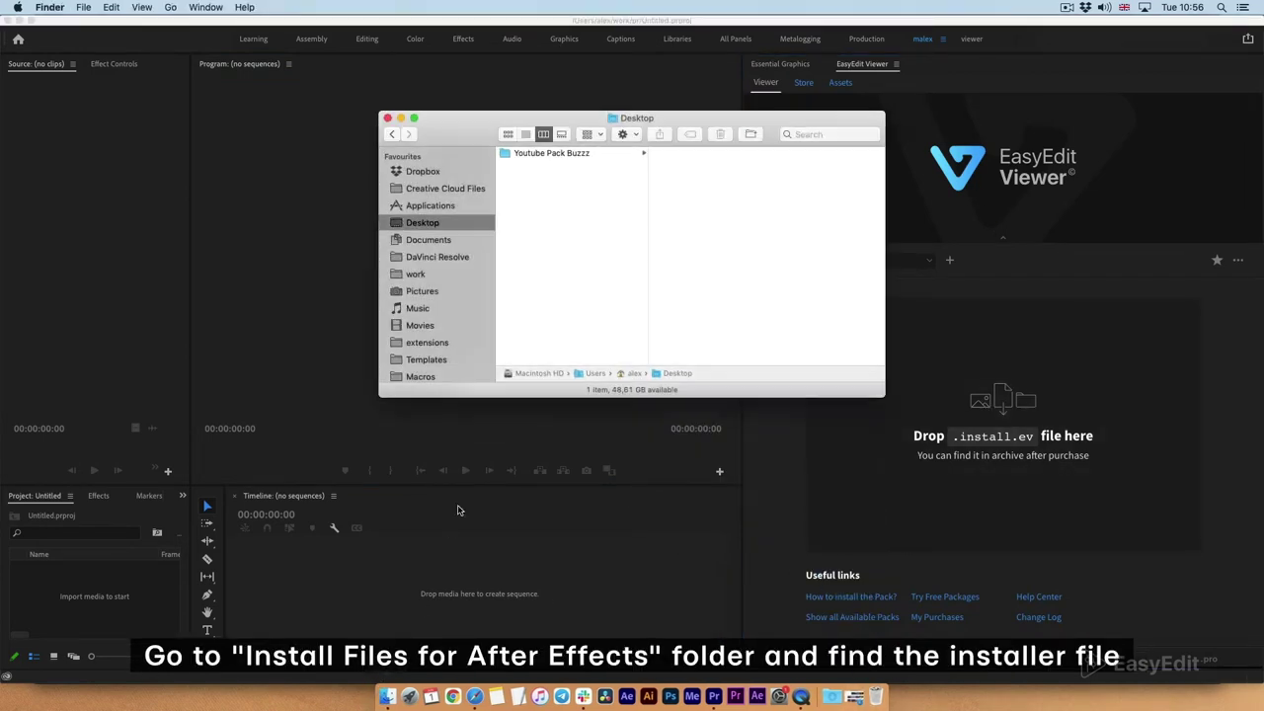
{"action": "left_click", "coordinate": [570, 154]}
{"action": "left_click", "coordinate": [657, 165]}
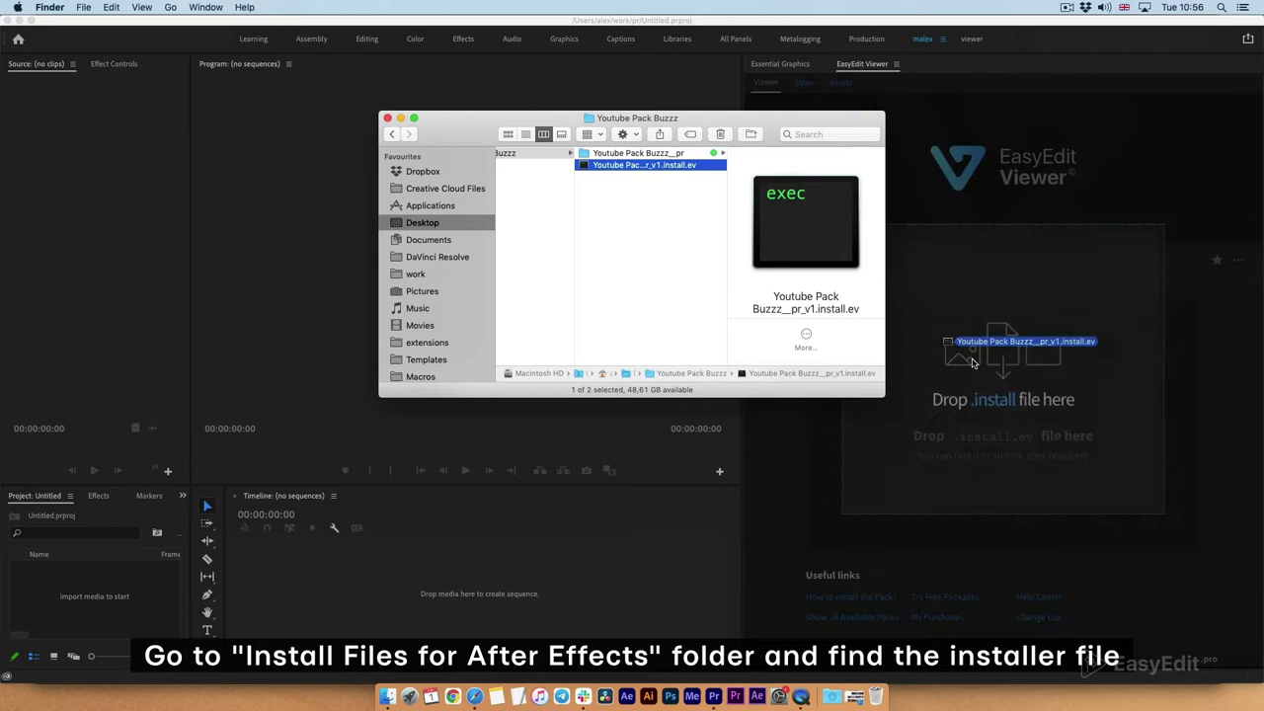
{"action": "left_click_drag", "start_coordinate": [666, 168], "coordinate": [975, 380]}
{"action": "left_click", "coordinate": [888, 549]}
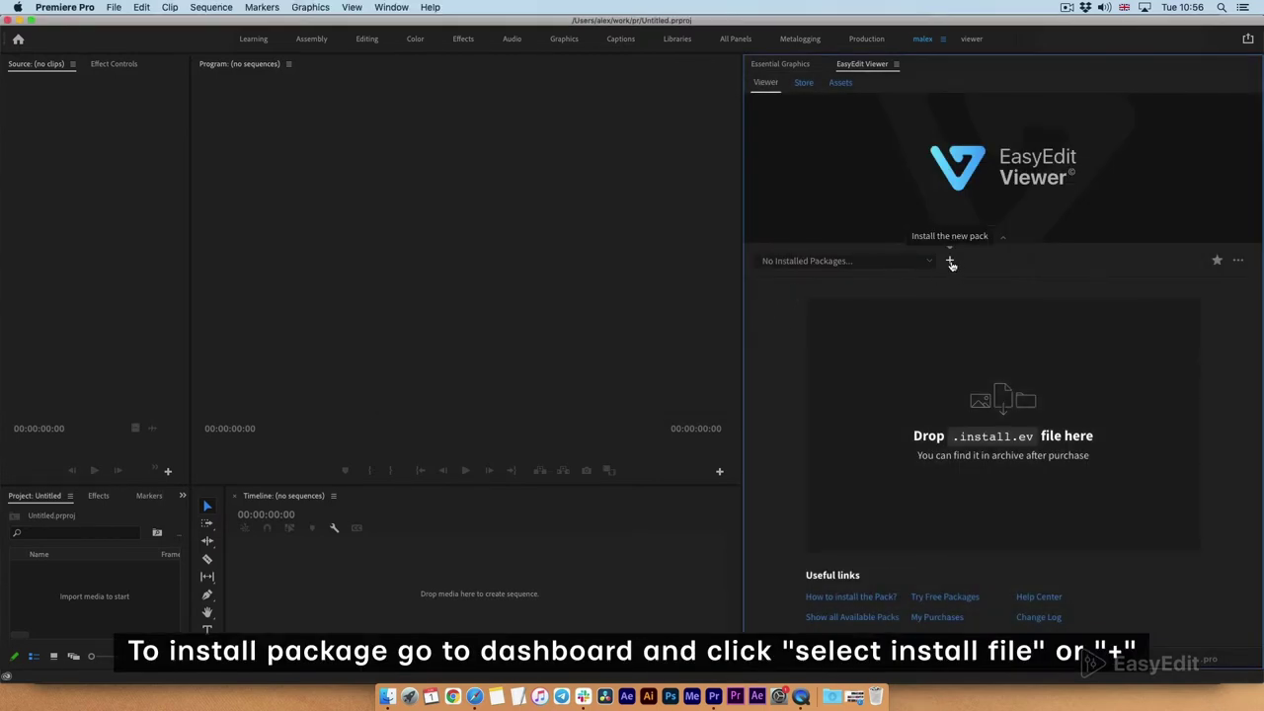
- Install the Youtube Pack Buzzz installer file and activate it with the pasted purchase code
{"action": "left_click", "coordinate": [949, 261]}
{"action": "left_click", "coordinate": [548, 155]}
{"action": "left_click", "coordinate": [862, 385]}
{"action": "left_click", "coordinate": [983, 475]}
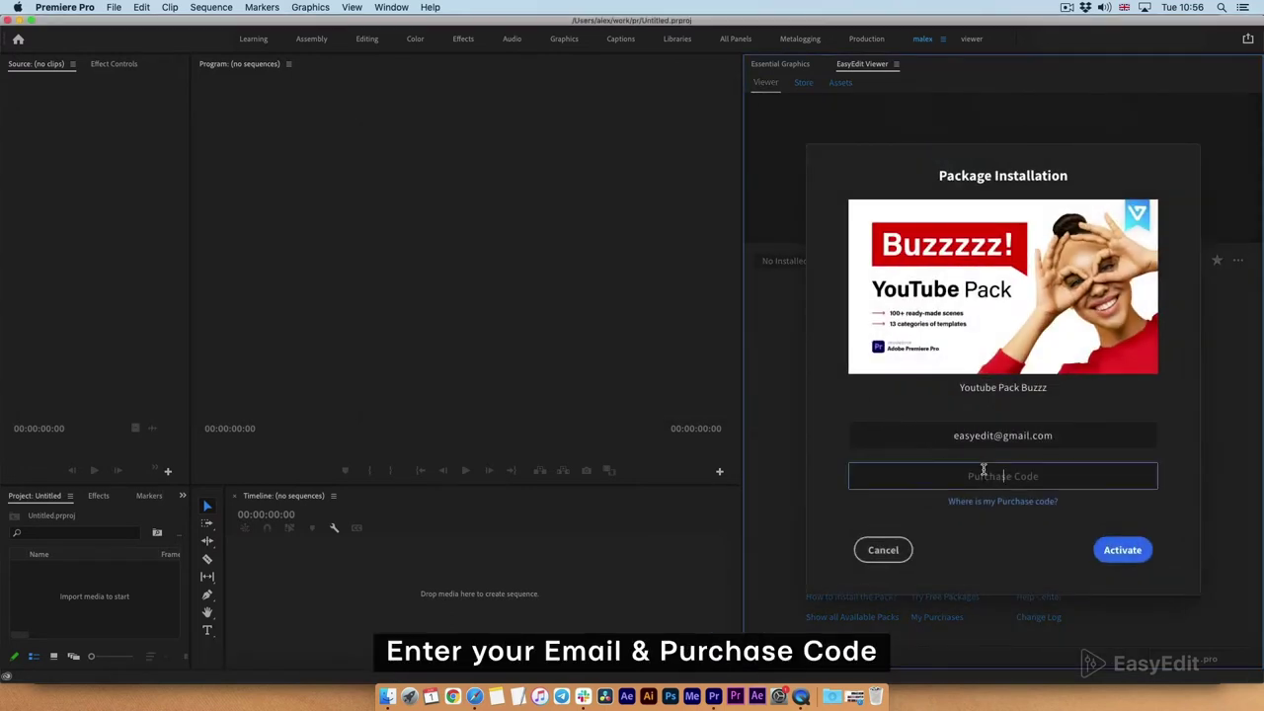
{"action": "key", "text": "super+v"}
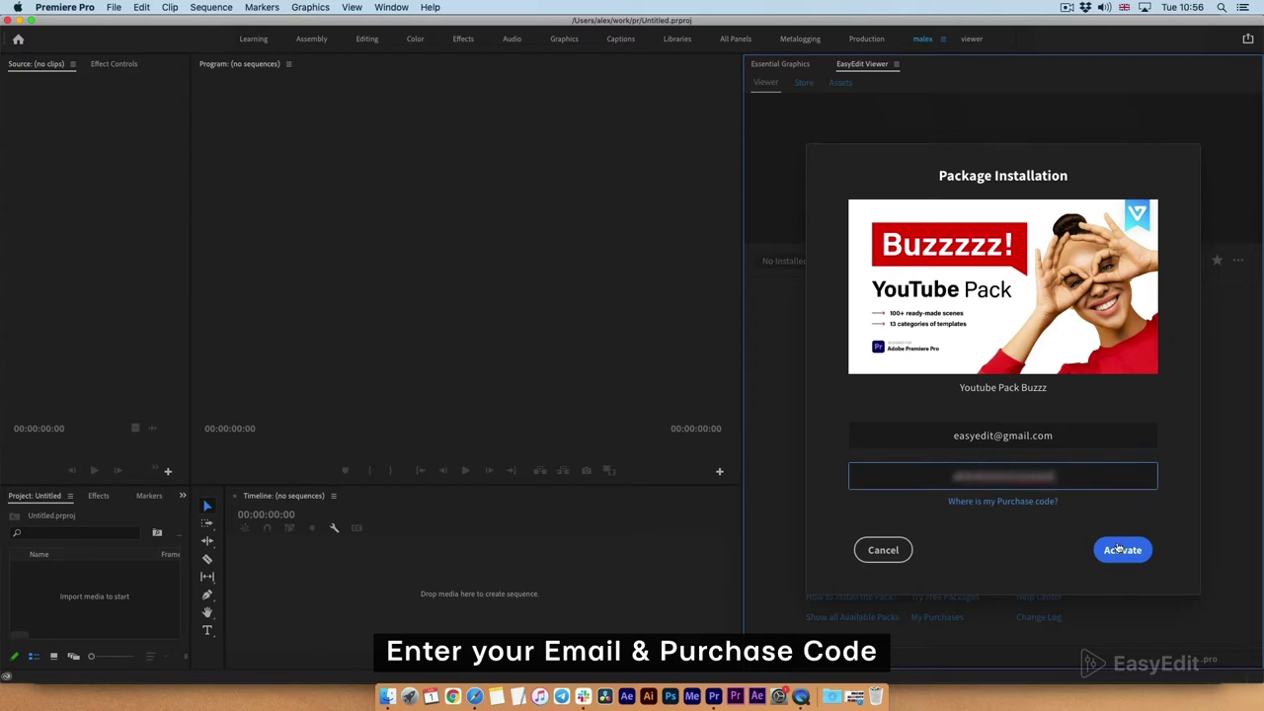
{"action": "left_click", "coordinate": [1118, 549]}
{"action": "left_click", "coordinate": [889, 260]}
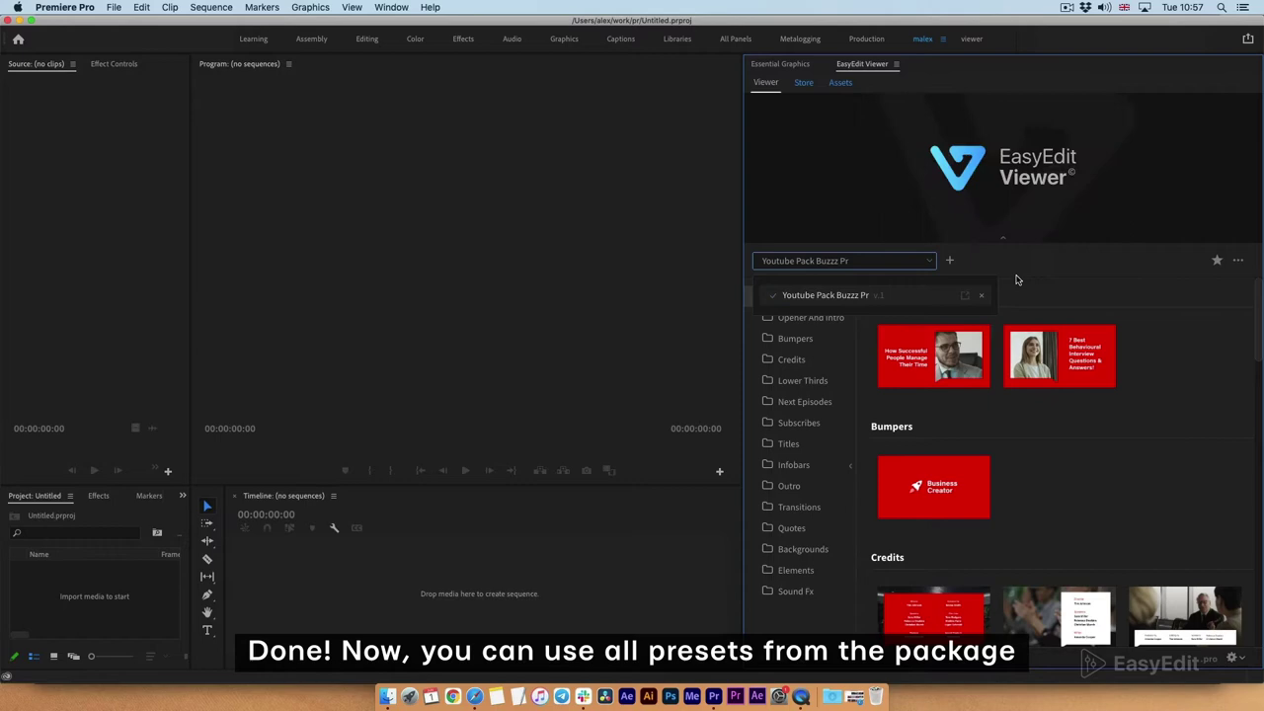
{"action": "left_click", "coordinate": [1003, 241]}
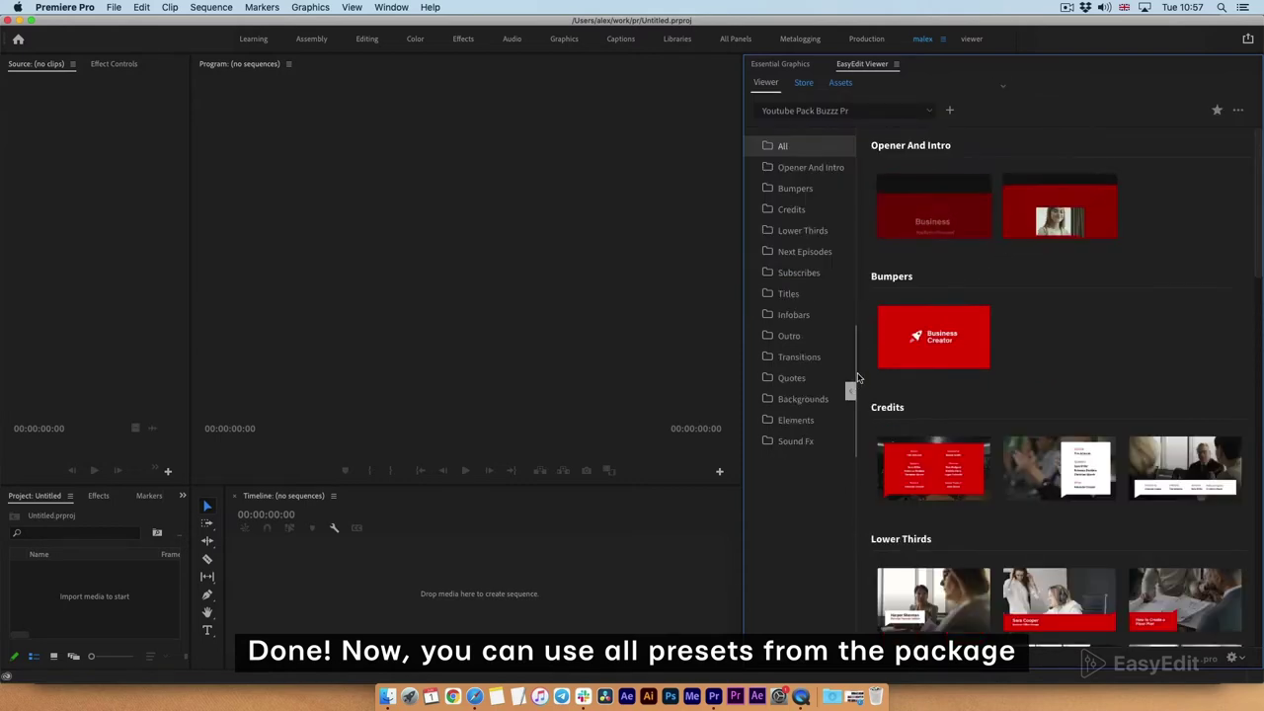
{"action": "scroll", "coordinate": [1246, 334], "scroll_direction": "down", "scroll_amount": 1}
{"action": "scroll", "coordinate": [1246, 333], "scroll_direction": "down", "scroll_amount": 4}
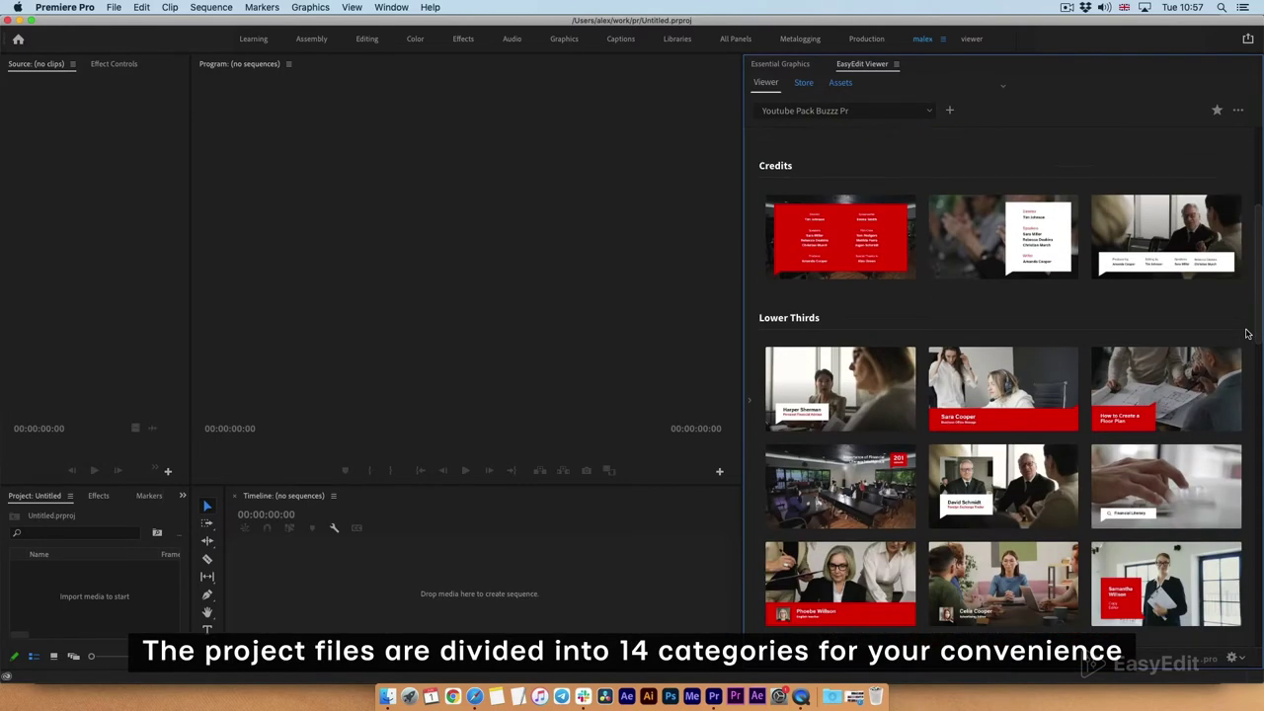
{"action": "scroll", "coordinate": [1246, 333], "scroll_direction": "down", "scroll_amount": 3}
{"action": "scroll", "coordinate": [1246, 333], "scroll_direction": "down", "scroll_amount": 4}
{"action": "scroll", "coordinate": [1246, 334], "scroll_direction": "down", "scroll_amount": 4}
{"action": "scroll", "coordinate": [1246, 334], "scroll_direction": "down", "scroll_amount": 3}
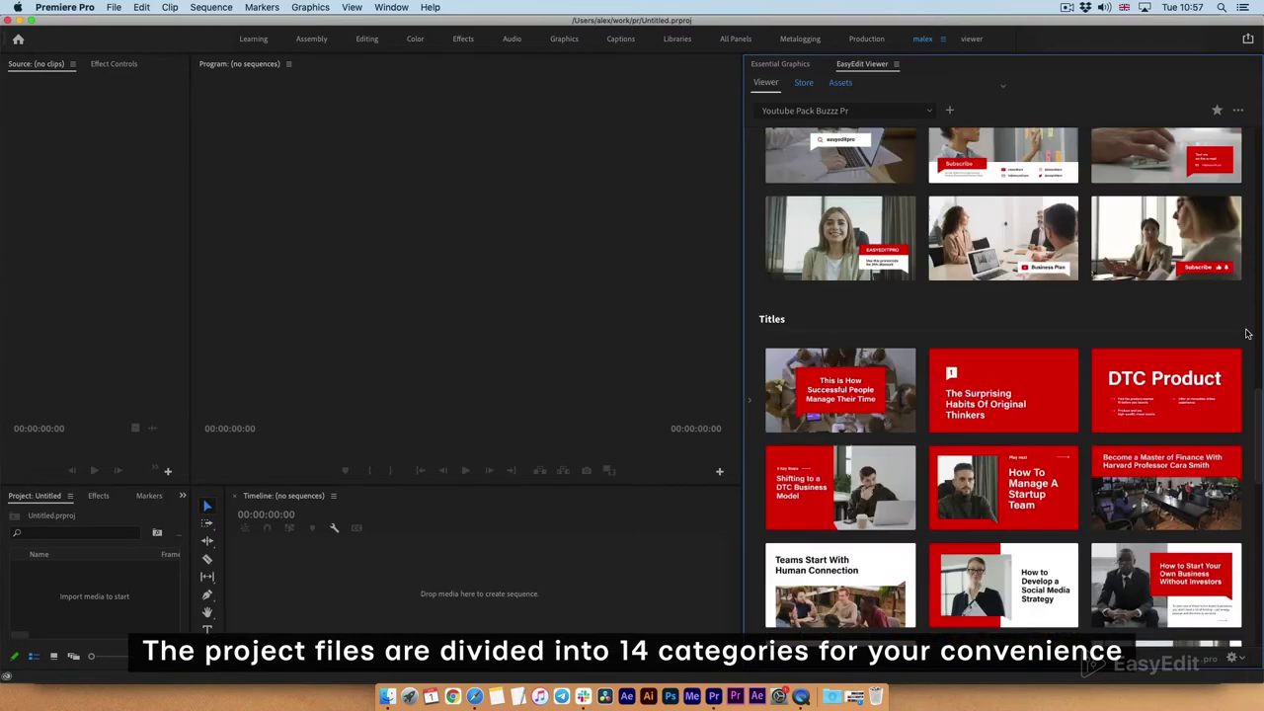
{"action": "scroll", "coordinate": [1246, 334], "scroll_direction": "down", "scroll_amount": 2}
{"action": "scroll", "coordinate": [1246, 333], "scroll_direction": "down", "scroll_amount": 1}
{"action": "scroll", "coordinate": [1246, 334], "scroll_direction": "down", "scroll_amount": 3}
{"action": "scroll", "coordinate": [1246, 333], "scroll_direction": "down", "scroll_amount": 4}
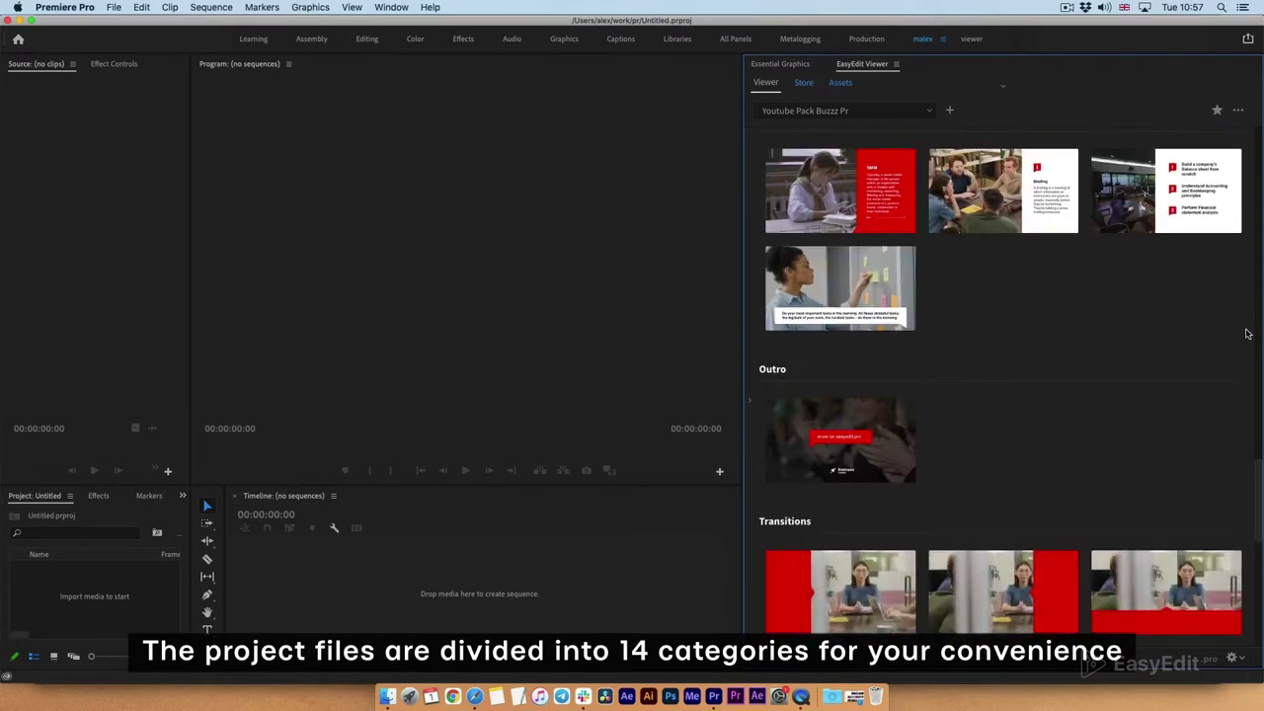
{"action": "scroll", "coordinate": [1246, 334], "scroll_direction": "down", "scroll_amount": 3}
{"action": "scroll", "coordinate": [1246, 334], "scroll_direction": "down", "scroll_amount": 4}
{"action": "scroll", "coordinate": [1246, 334], "scroll_direction": "down", "scroll_amount": 3}
{"action": "scroll", "coordinate": [1246, 333], "scroll_direction": "down", "scroll_amount": 3}
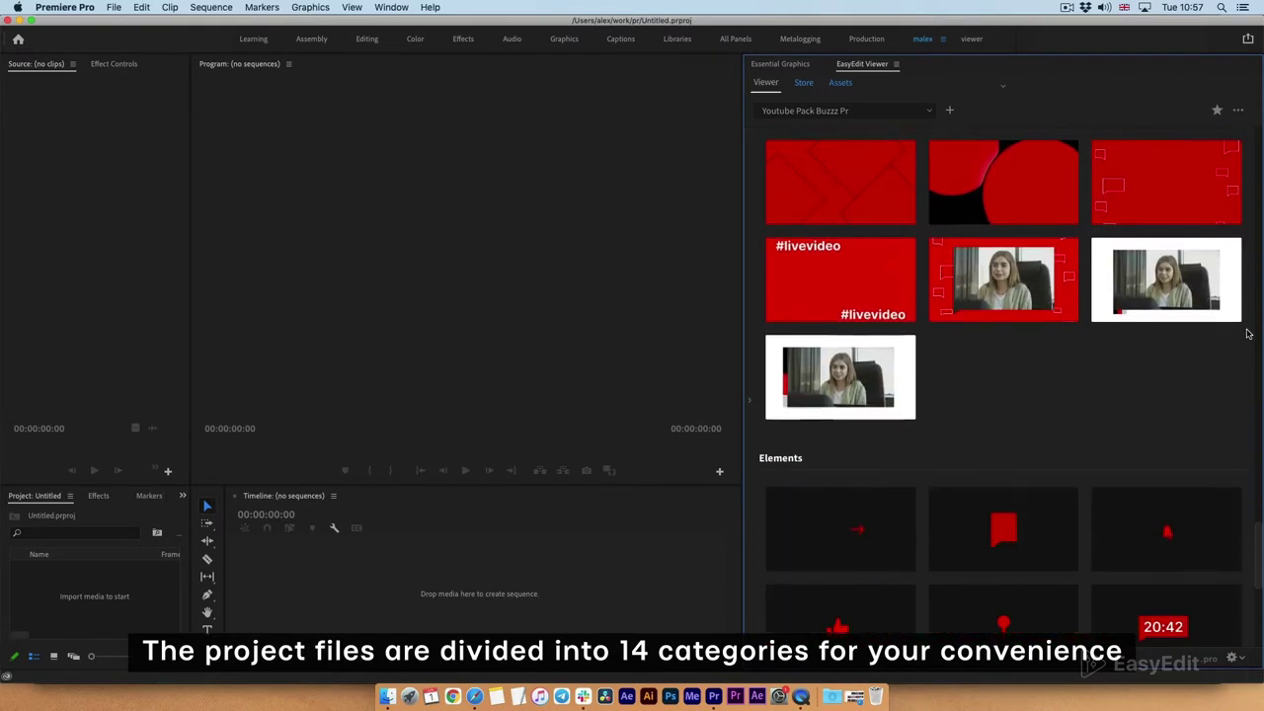
{"action": "scroll", "coordinate": [1246, 333], "scroll_direction": "down", "scroll_amount": 3}
{"action": "scroll", "coordinate": [1246, 334], "scroll_direction": "down", "scroll_amount": 3}
{"action": "scroll", "coordinate": [1246, 333], "scroll_direction": "down", "scroll_amount": 4}
{"action": "scroll", "coordinate": [1246, 334], "scroll_direction": "down", "scroll_amount": 4}
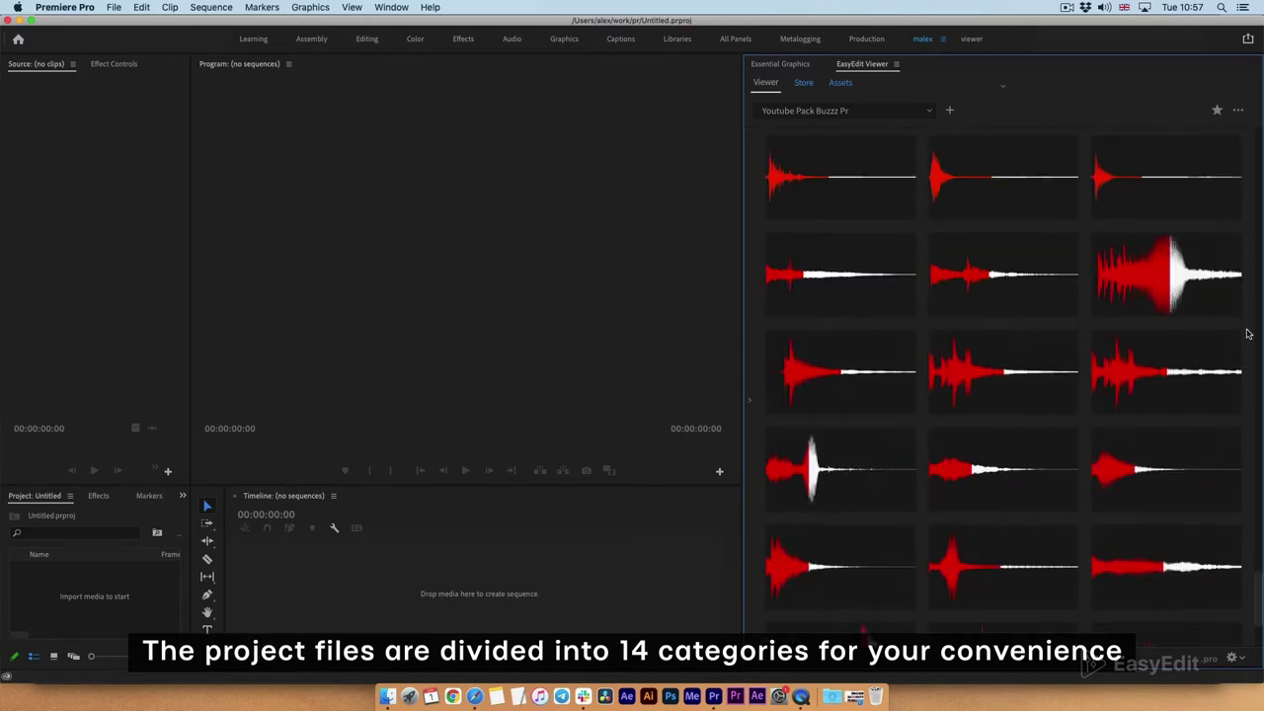
{"action": "scroll", "coordinate": [1246, 334], "scroll_direction": "down", "scroll_amount": 2}
{"action": "scroll", "coordinate": [1247, 334], "scroll_direction": "up", "scroll_amount": 3}
{"action": "scroll", "coordinate": [1247, 333], "scroll_direction": "up", "scroll_amount": 4}
{"action": "scroll", "coordinate": [1247, 330], "scroll_direction": "up", "scroll_amount": 4}
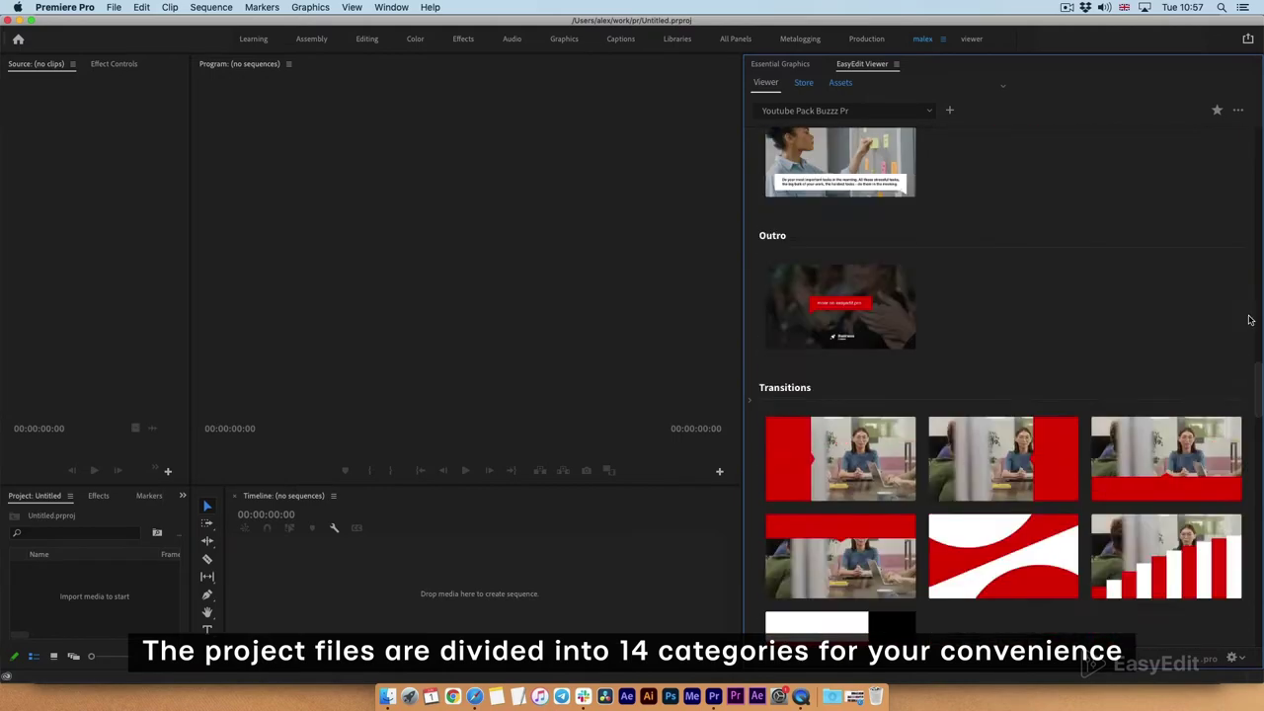
{"action": "scroll", "coordinate": [1246, 322], "scroll_direction": "up", "scroll_amount": 4}
{"action": "scroll", "coordinate": [1246, 322], "scroll_direction": "up", "scroll_amount": 5}
{"action": "scroll", "coordinate": [1246, 322], "scroll_direction": "up", "scroll_amount": 4}
{"action": "scroll", "coordinate": [1005, 94], "scroll_direction": "up", "scroll_amount": 2}
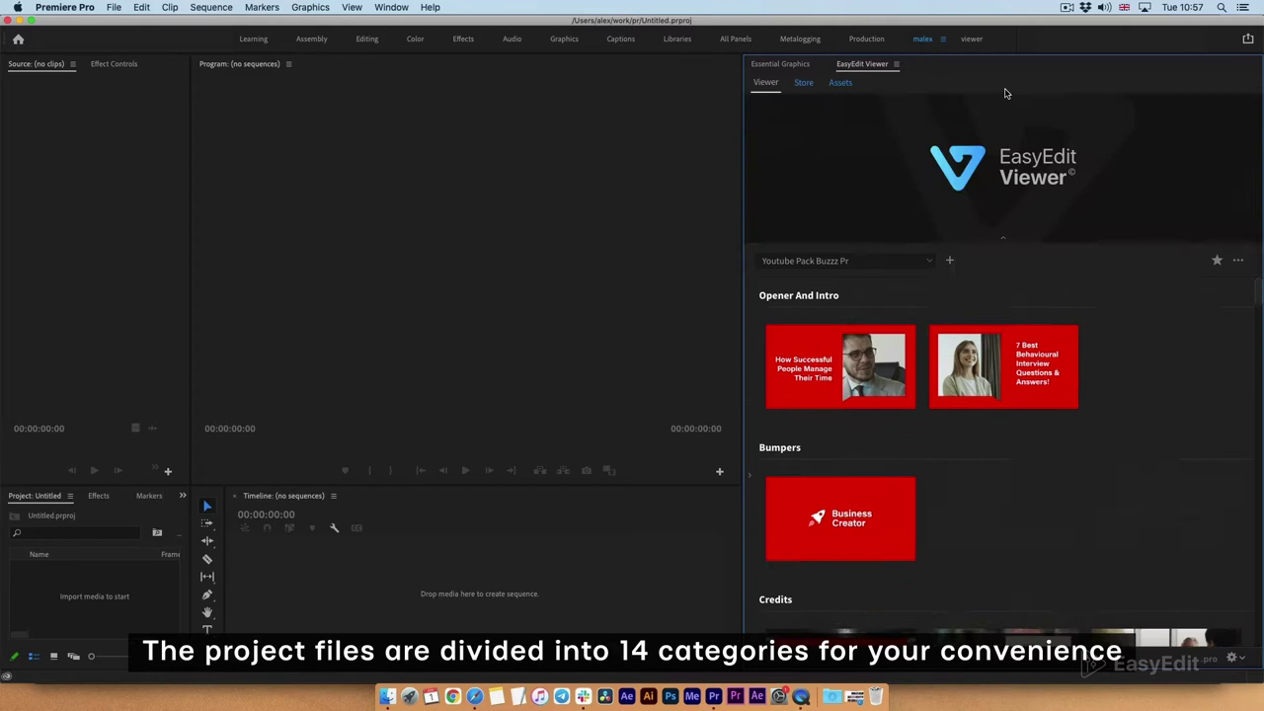
- Preview the Opener And Intro, Bumpers, Credits, Lower Thirds, Next Episodes and Subscribes presets
{"action": "left_click", "coordinate": [749, 474]}
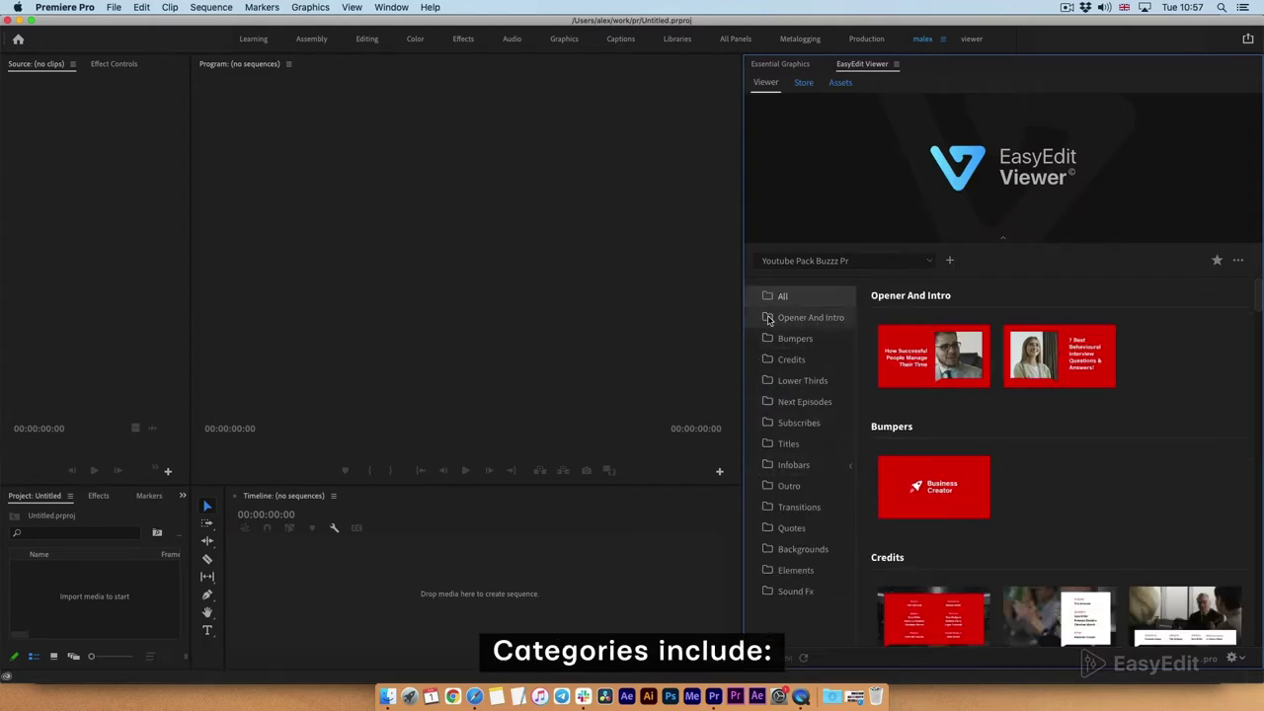
{"action": "left_click", "coordinate": [784, 319]}
{"action": "left_click", "coordinate": [782, 339]}
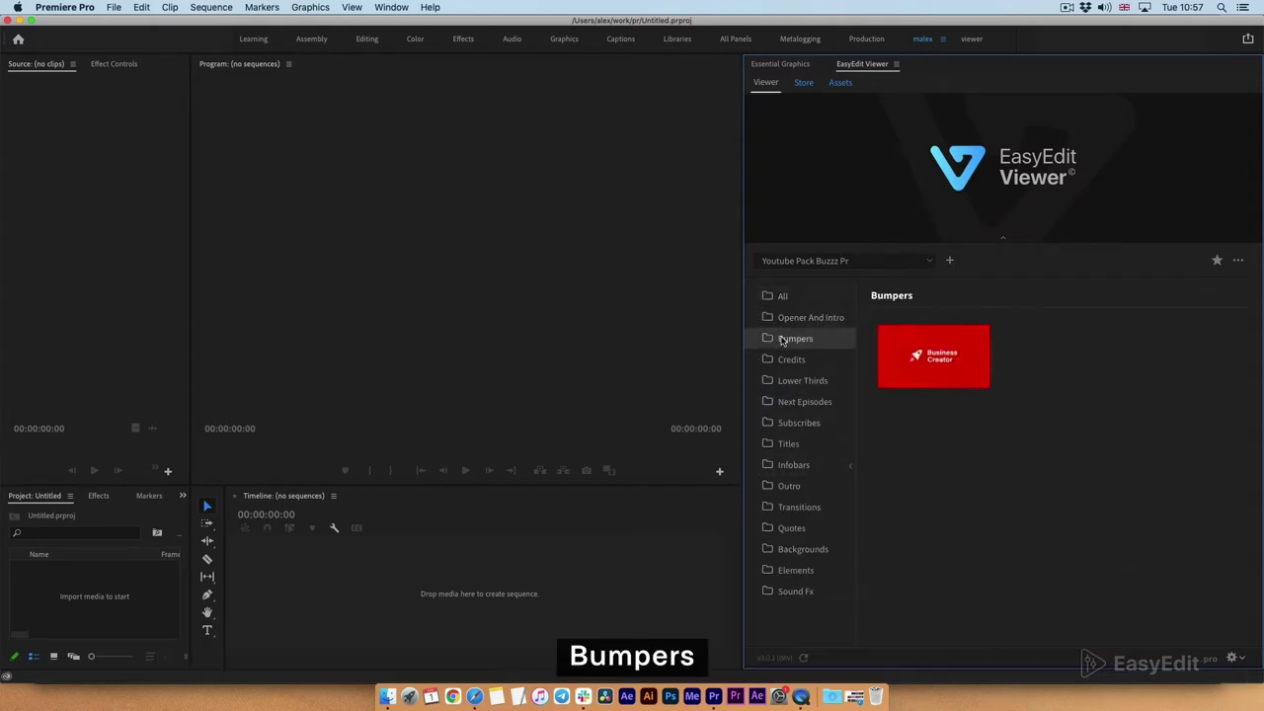
{"action": "left_click", "coordinate": [775, 360]}
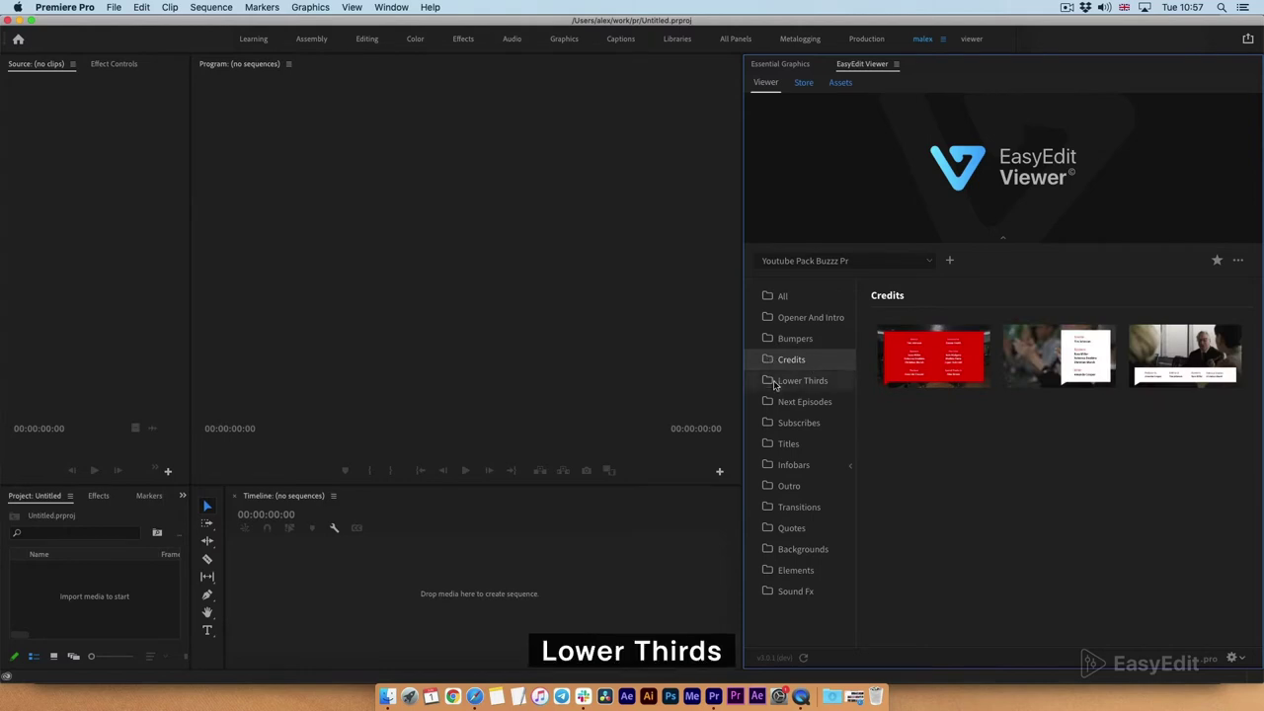
{"action": "left_click", "coordinate": [785, 381]}
{"action": "left_click", "coordinate": [785, 402]}
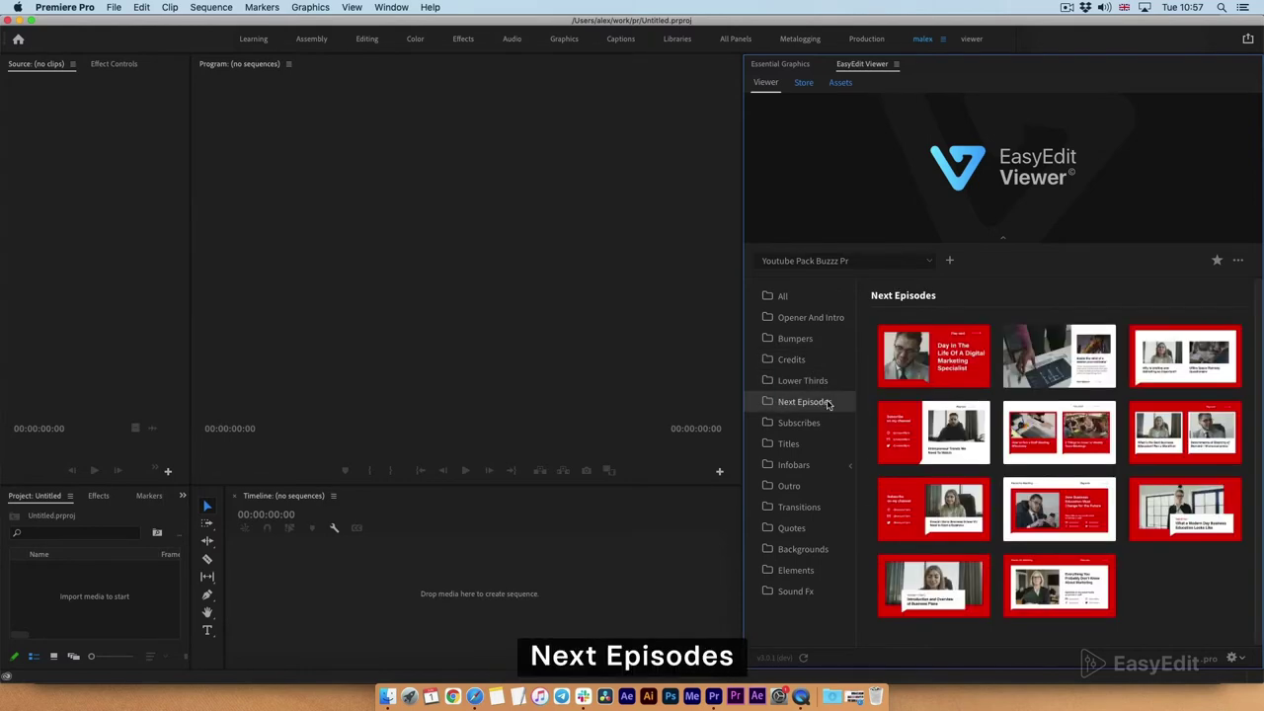
{"action": "left_click", "coordinate": [784, 422]}
- Preview the Titles, Infobars, Outro, Transitions, Quotes and Backgrounds presets, ending on Elements
{"action": "left_click", "coordinate": [787, 445]}
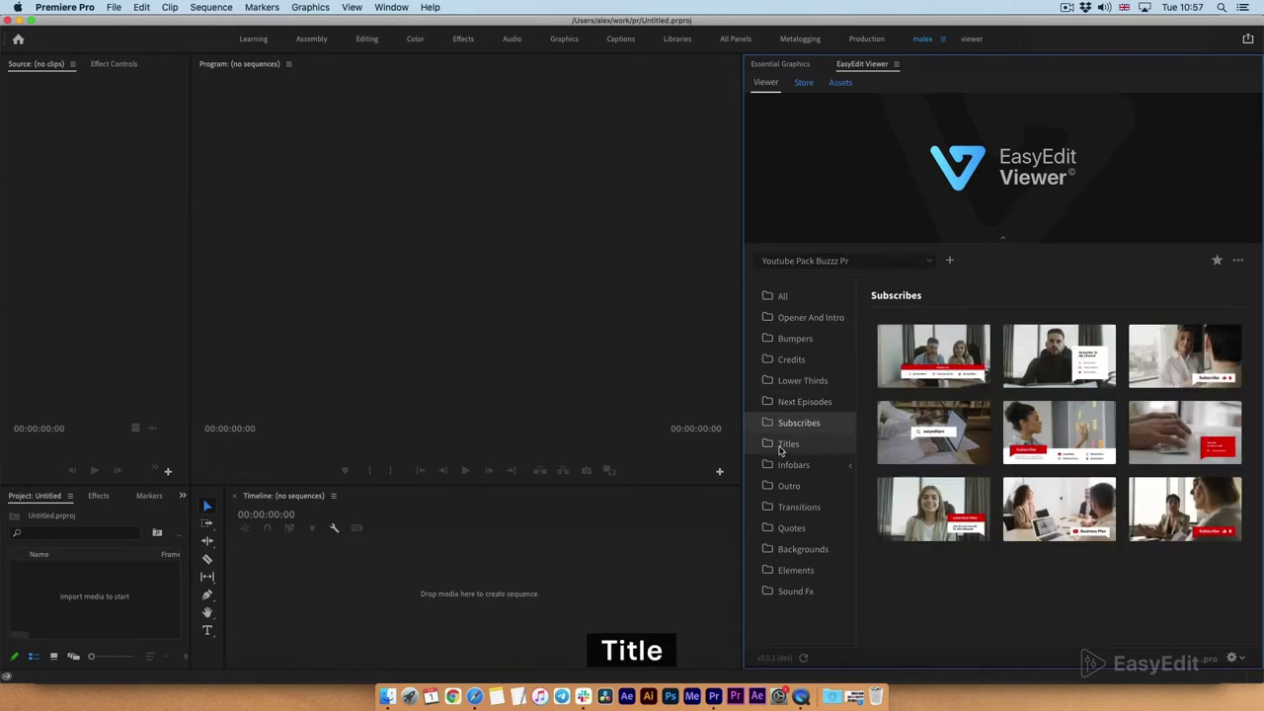
{"action": "left_click", "coordinate": [787, 466]}
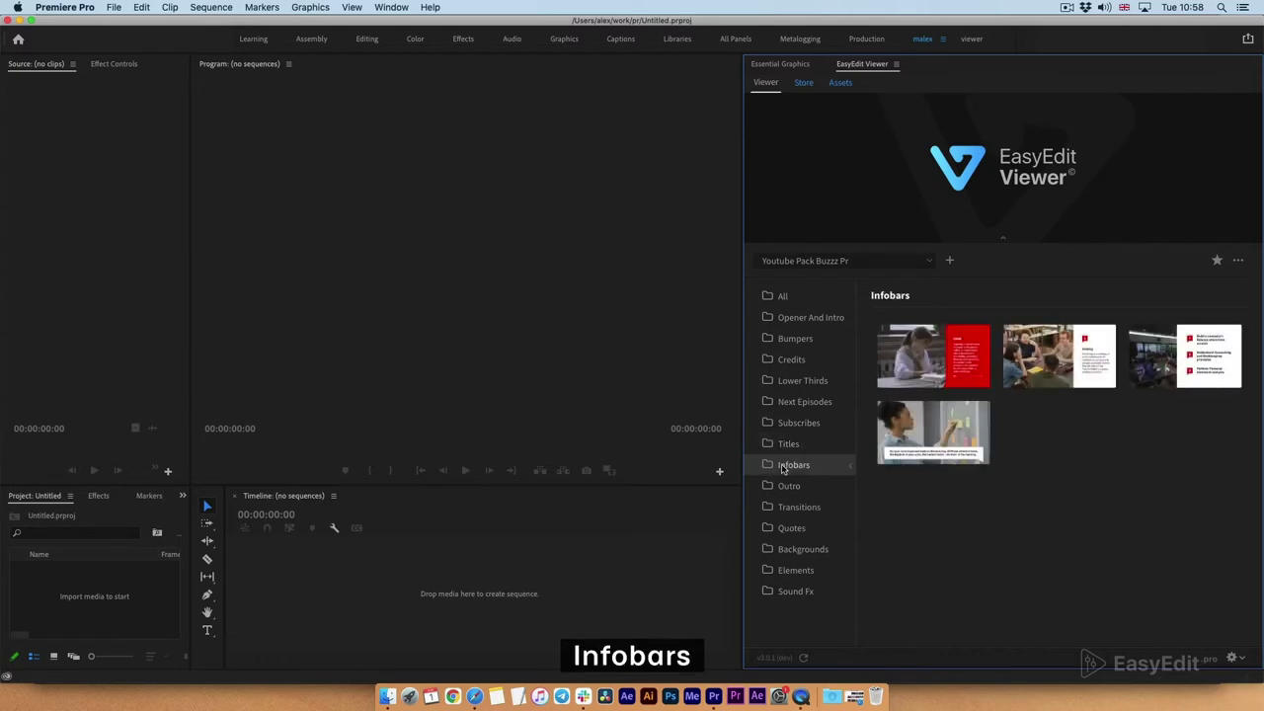
{"action": "left_click", "coordinate": [786, 485]}
{"action": "left_click", "coordinate": [789, 508]}
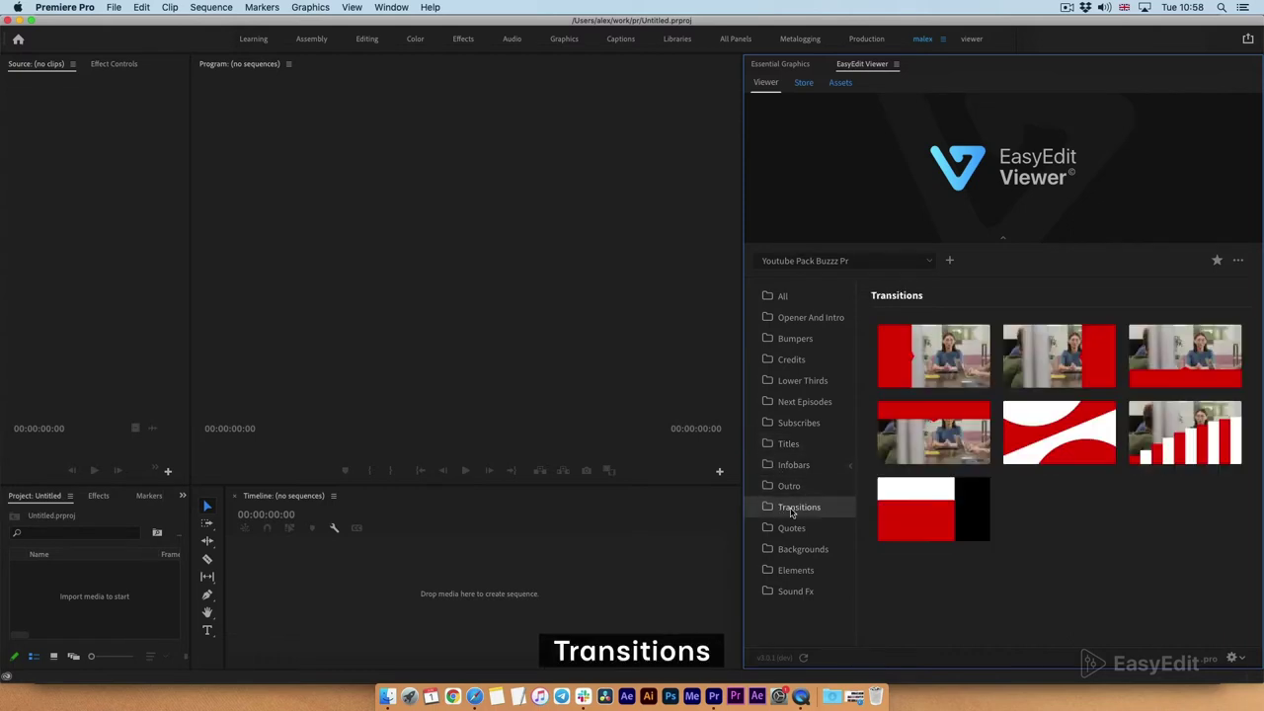
{"action": "left_click", "coordinate": [789, 529]}
{"action": "left_click", "coordinate": [787, 550]}
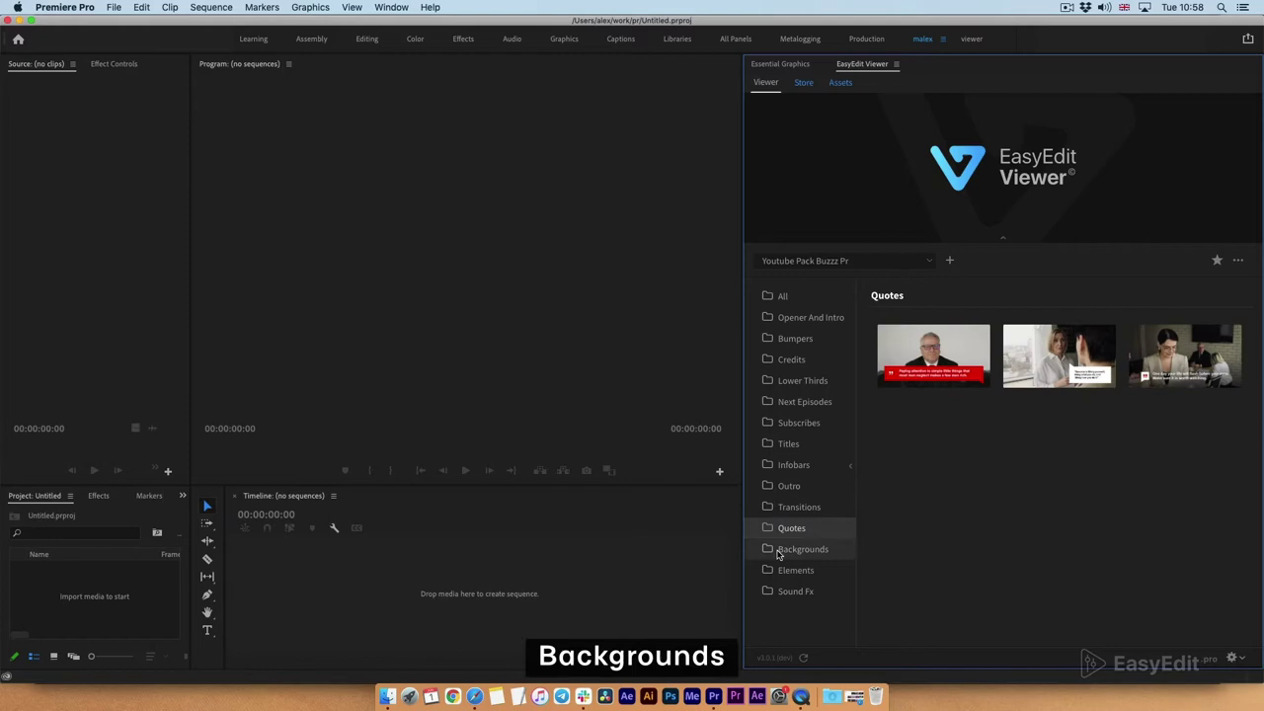
{"action": "left_click", "coordinate": [787, 571]}
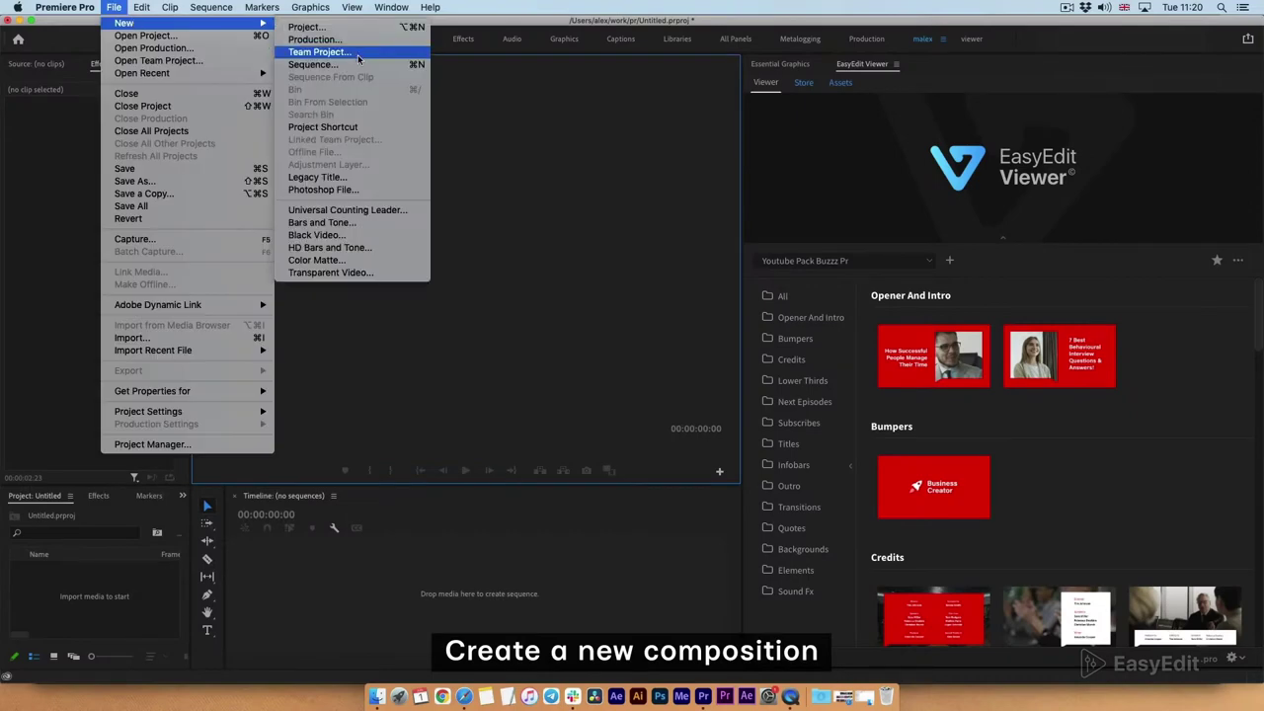
- Create a new 30 fps sequence named Sequence 06
{"action": "left_click", "coordinate": [306, 54]}
{"action": "left_click", "coordinate": [495, 138]}
{"action": "left_click", "coordinate": [582, 179]}
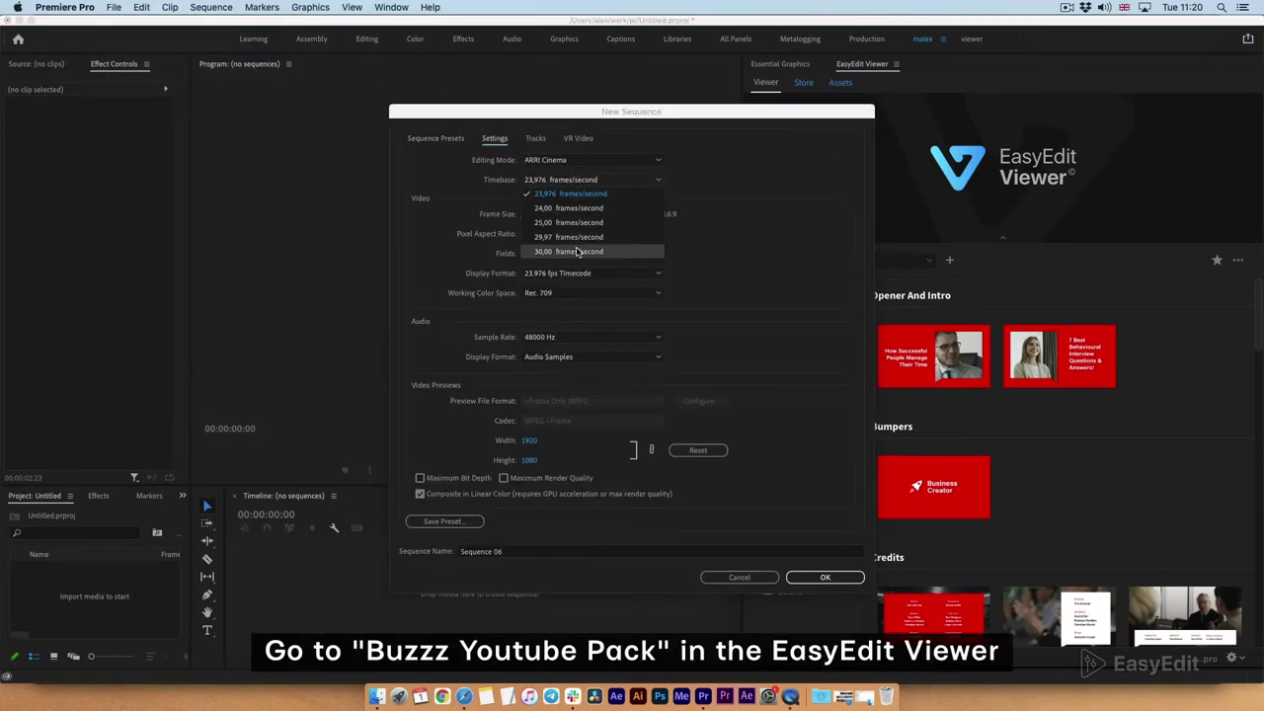
{"action": "left_click", "coordinate": [579, 252]}
{"action": "left_click", "coordinate": [824, 577]}
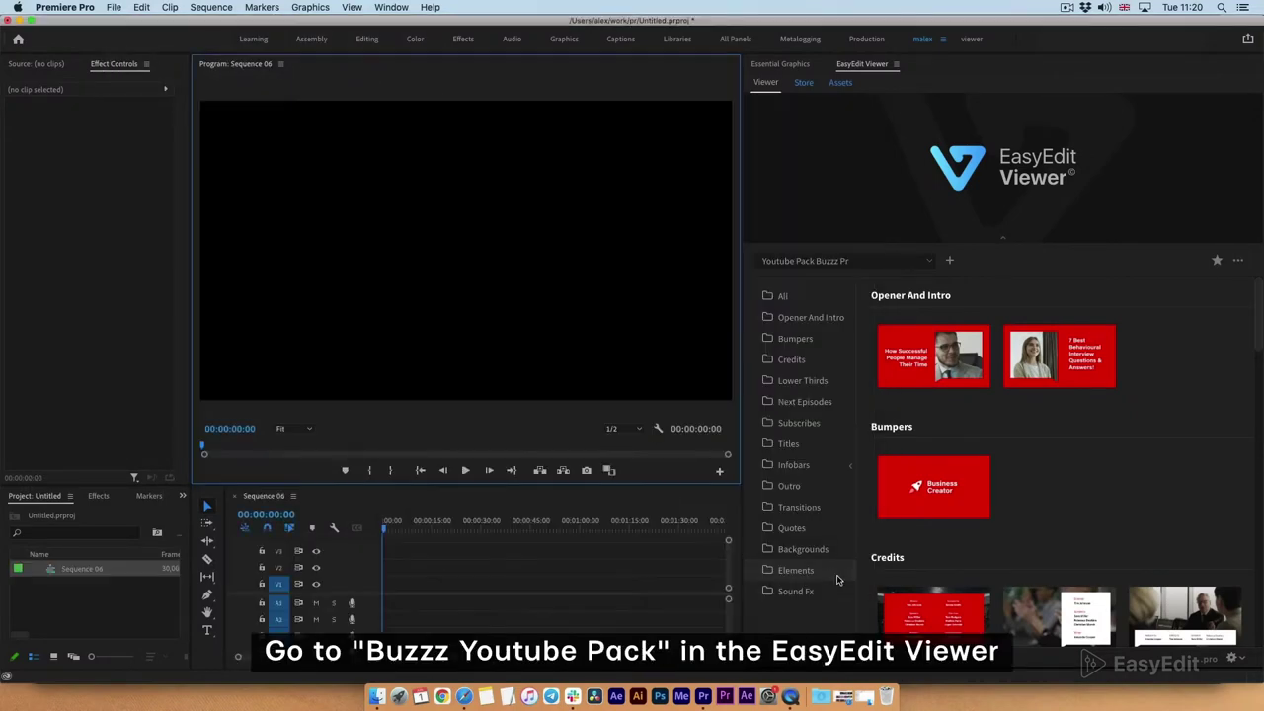
- Place a Next Episodes template at the timeline start, Render and Replace it, and play it
{"action": "left_click", "coordinate": [808, 400]}
{"action": "mouse_move", "coordinate": [1058, 509]}
{"action": "left_click_drag", "start_coordinate": [1030, 512], "coordinate": [395, 583]}
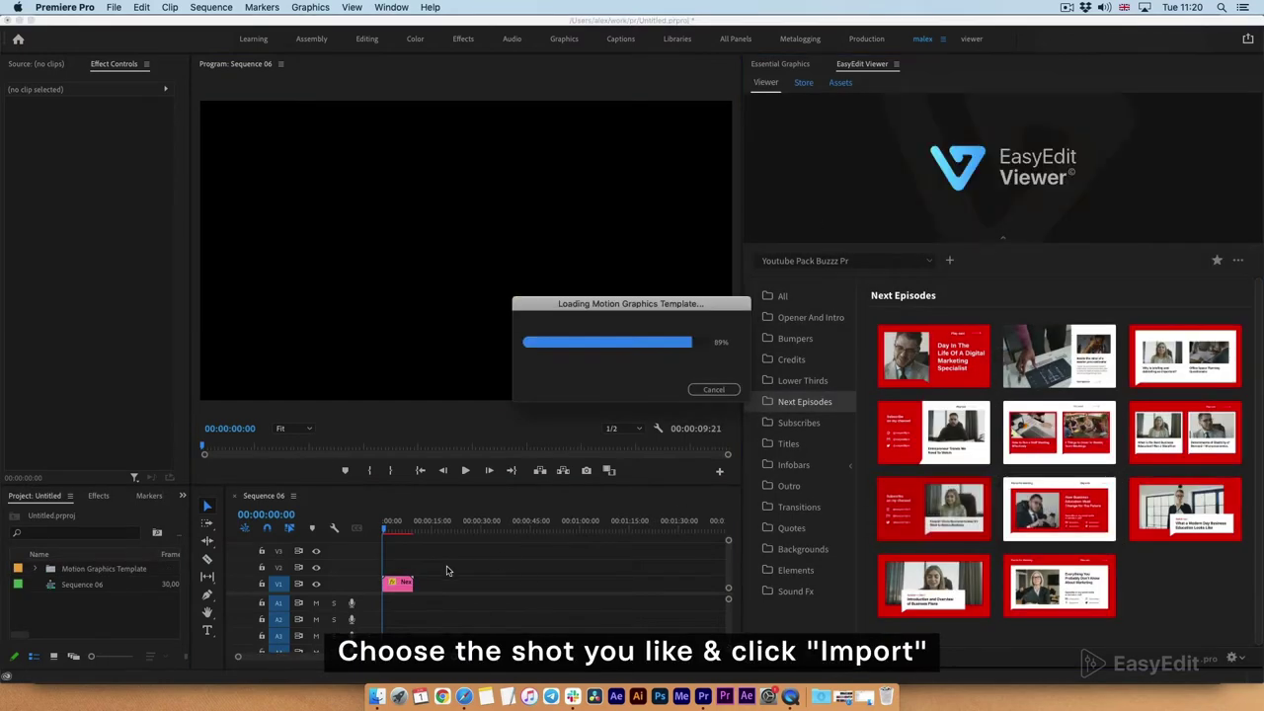
{"action": "right_click", "coordinate": [390, 594]}
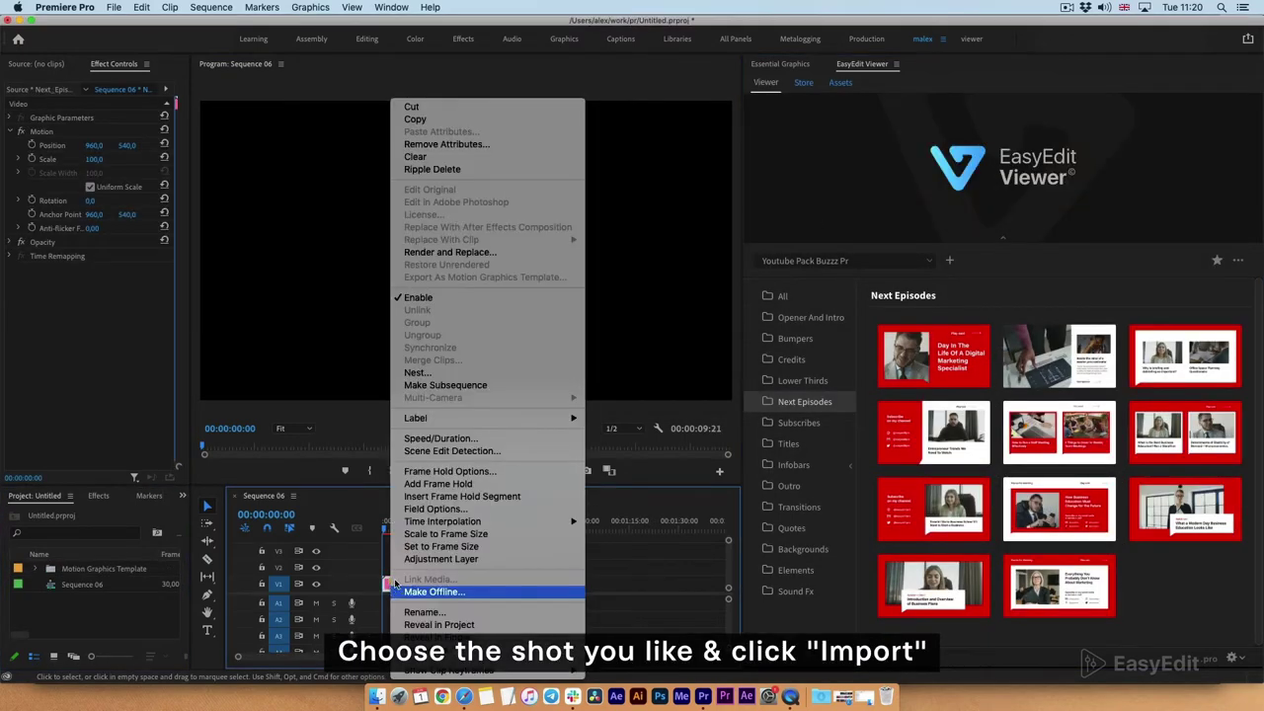
{"action": "left_click", "coordinate": [454, 257]}
{"action": "left_click", "coordinate": [782, 456]}
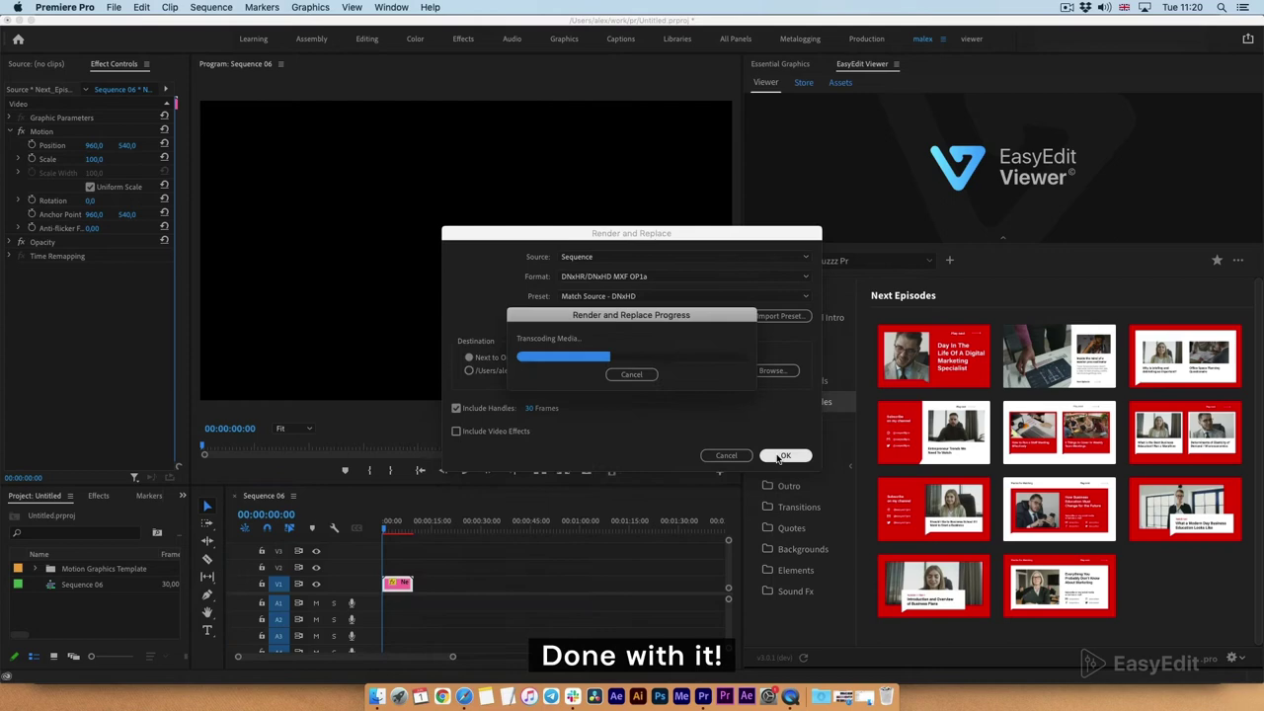
{"action": "left_click", "coordinate": [472, 474]}
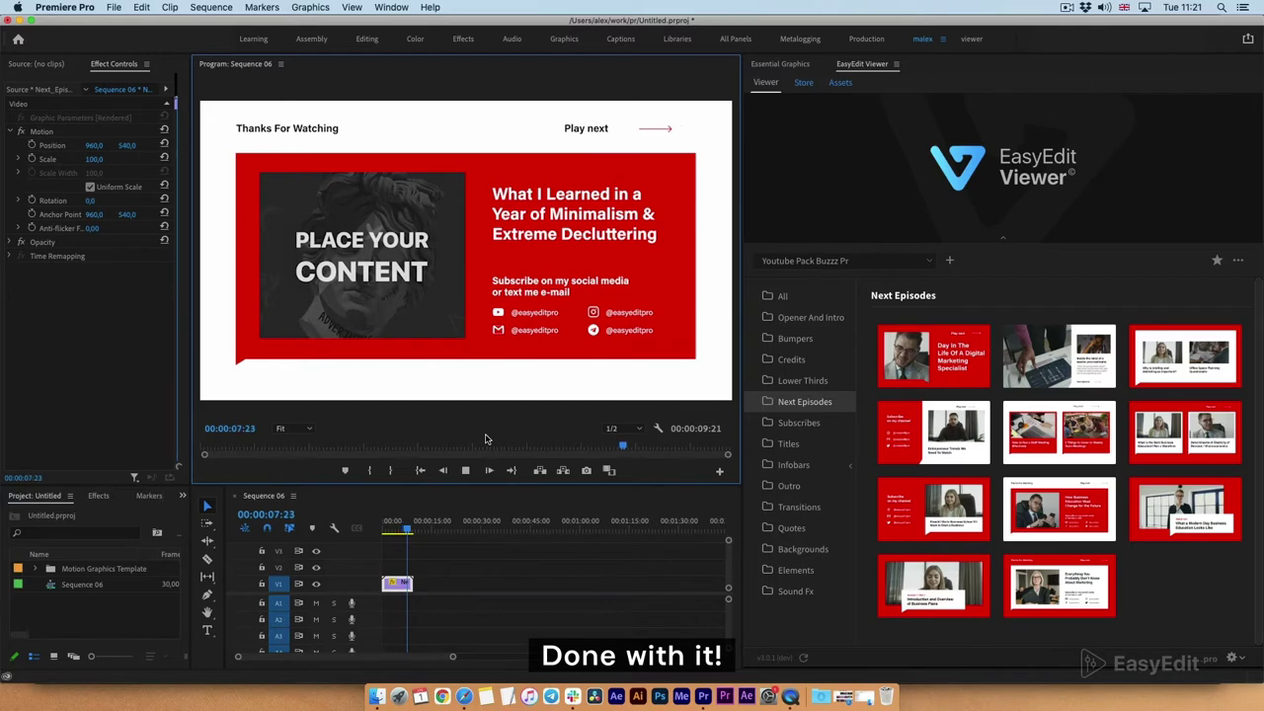
- Park the playhead at 4 seconds and expand the end card's Placeholder settings
{"action": "left_click", "coordinate": [415, 474]}
{"action": "left_click", "coordinate": [466, 472]}
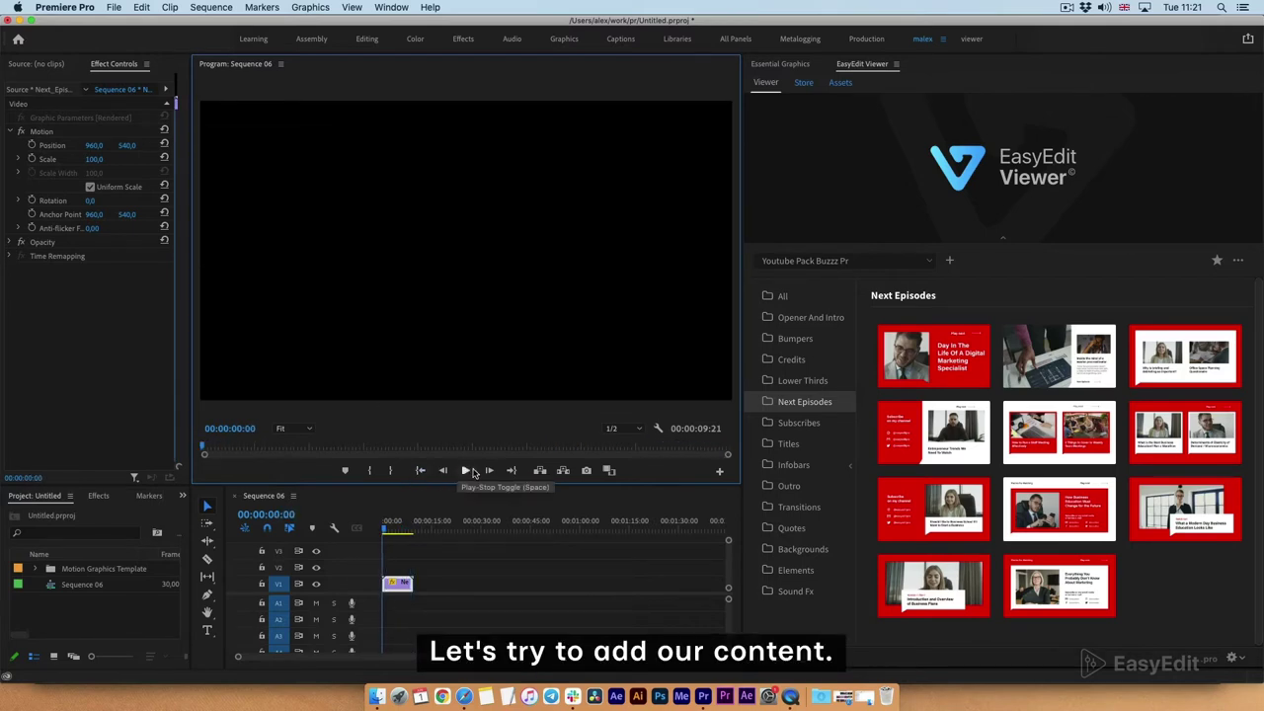
{"action": "left_click", "coordinate": [403, 524]}
{"action": "right_click", "coordinate": [397, 582]}
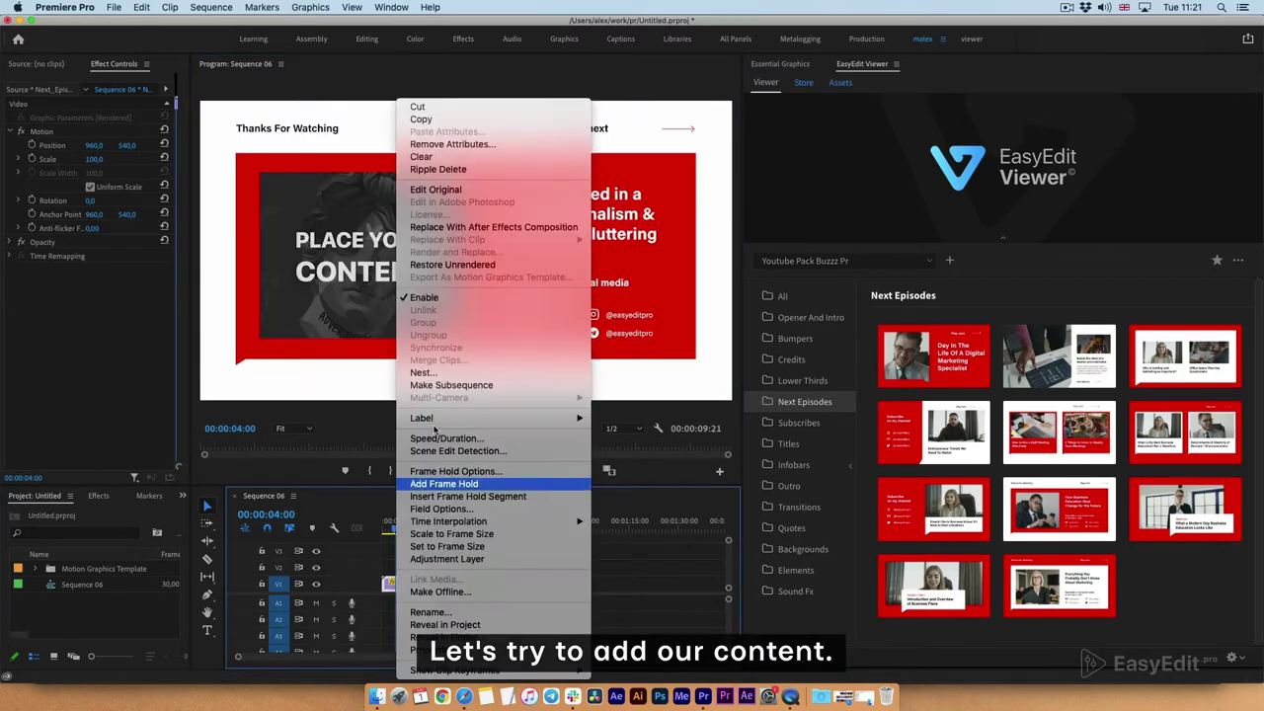
{"action": "left_click", "coordinate": [478, 265]}
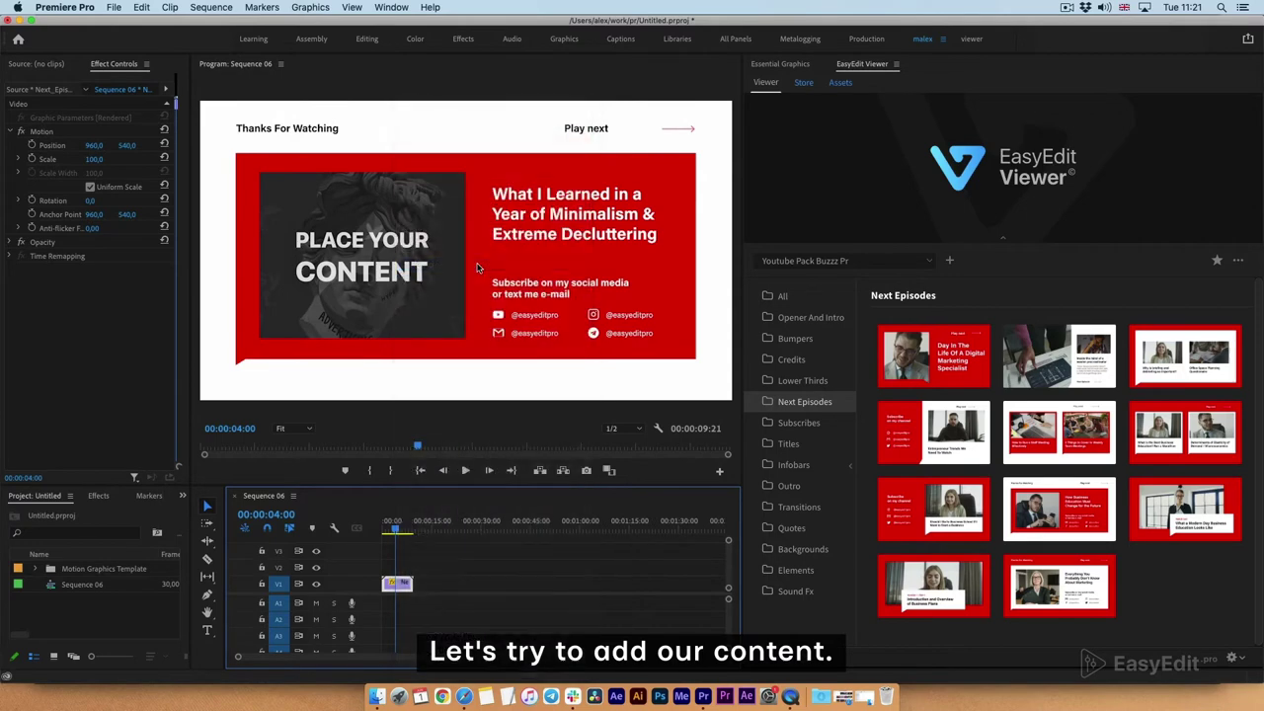
{"action": "left_click", "coordinate": [785, 65]}
{"action": "left_click", "coordinate": [755, 332]}
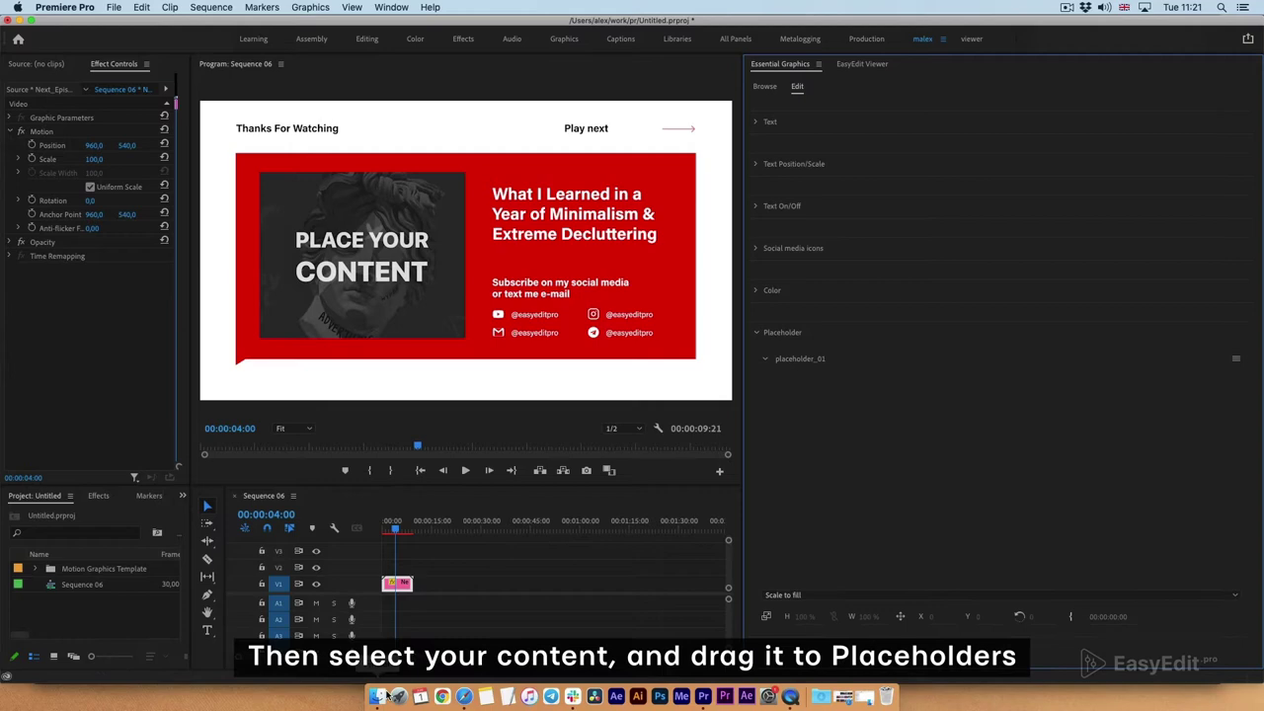
- Load 1.jpeg from the Content folder into the end card's placeholder
{"action": "left_click", "coordinate": [591, 155]}
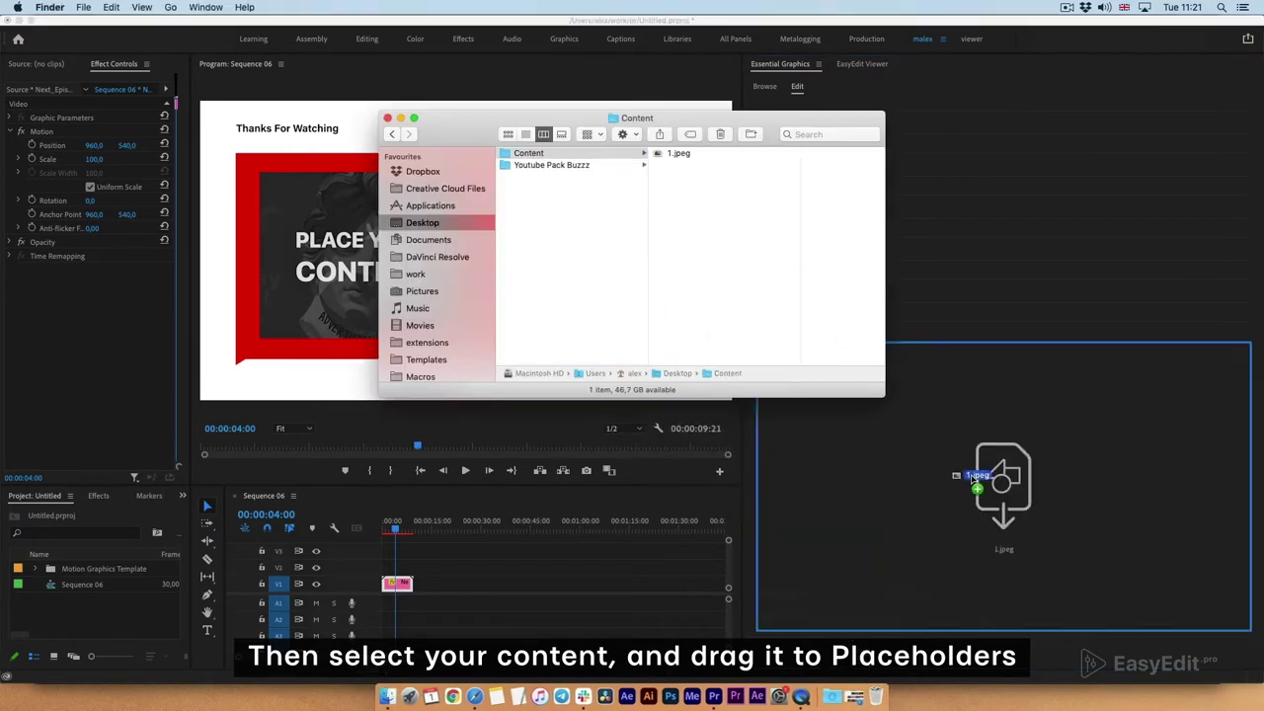
{"action": "left_click_drag", "start_coordinate": [677, 153], "coordinate": [971, 484]}
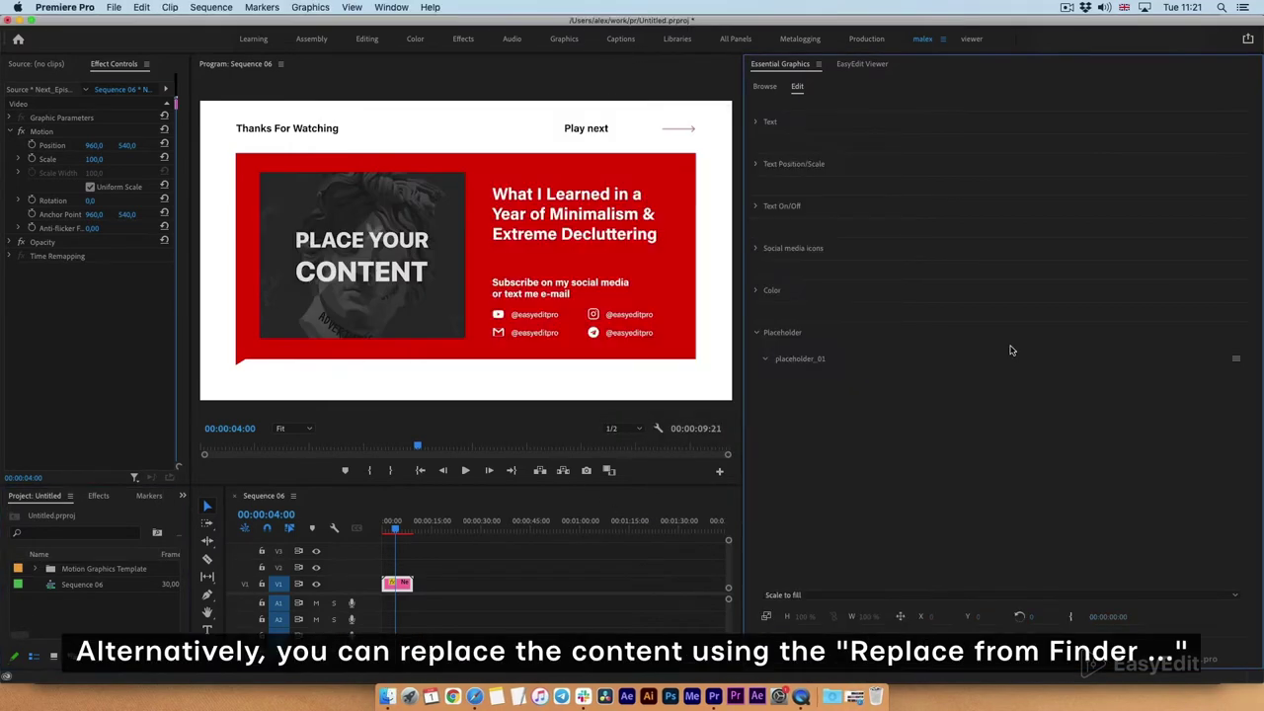
{"action": "left_click", "coordinate": [1236, 361]}
{"action": "left_click", "coordinate": [1129, 364]}
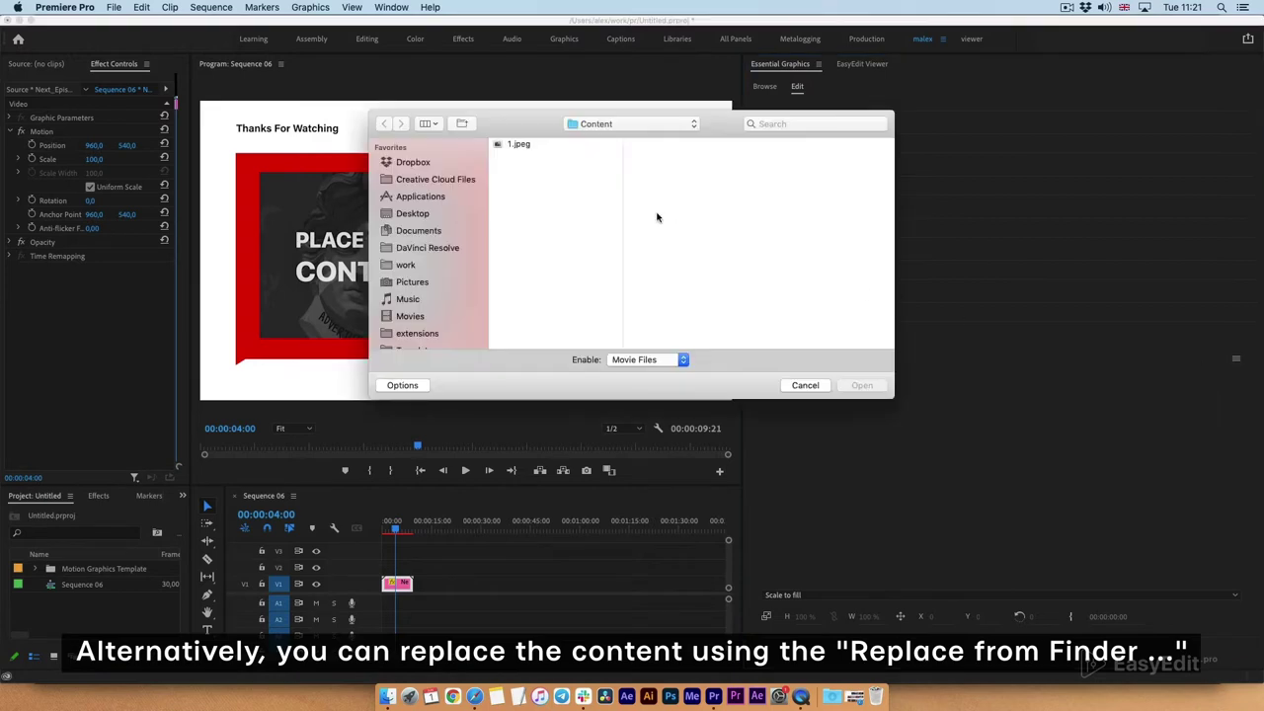
{"action": "left_click", "coordinate": [577, 146]}
{"action": "left_click", "coordinate": [865, 385]}
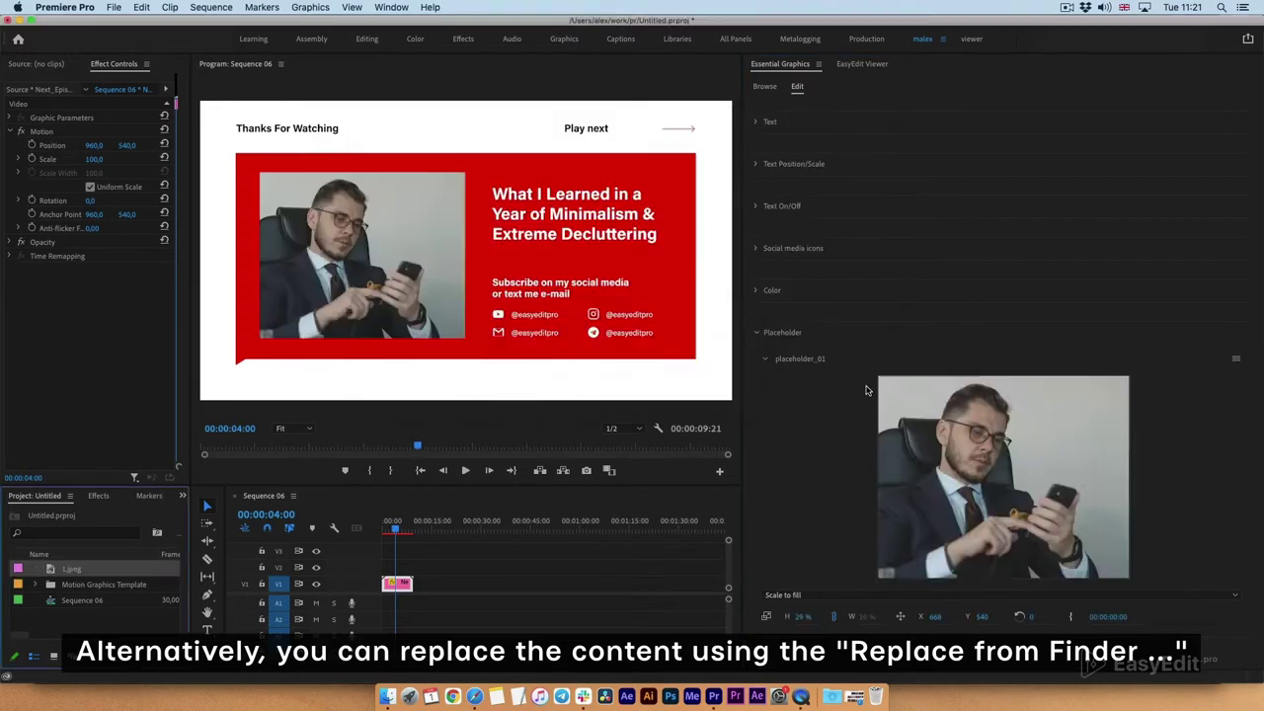
- Scale the placeholder photo to 35% height and nudge its Y position down
{"action": "left_click", "coordinate": [804, 615]}
{"action": "left_click", "coordinate": [982, 616]}
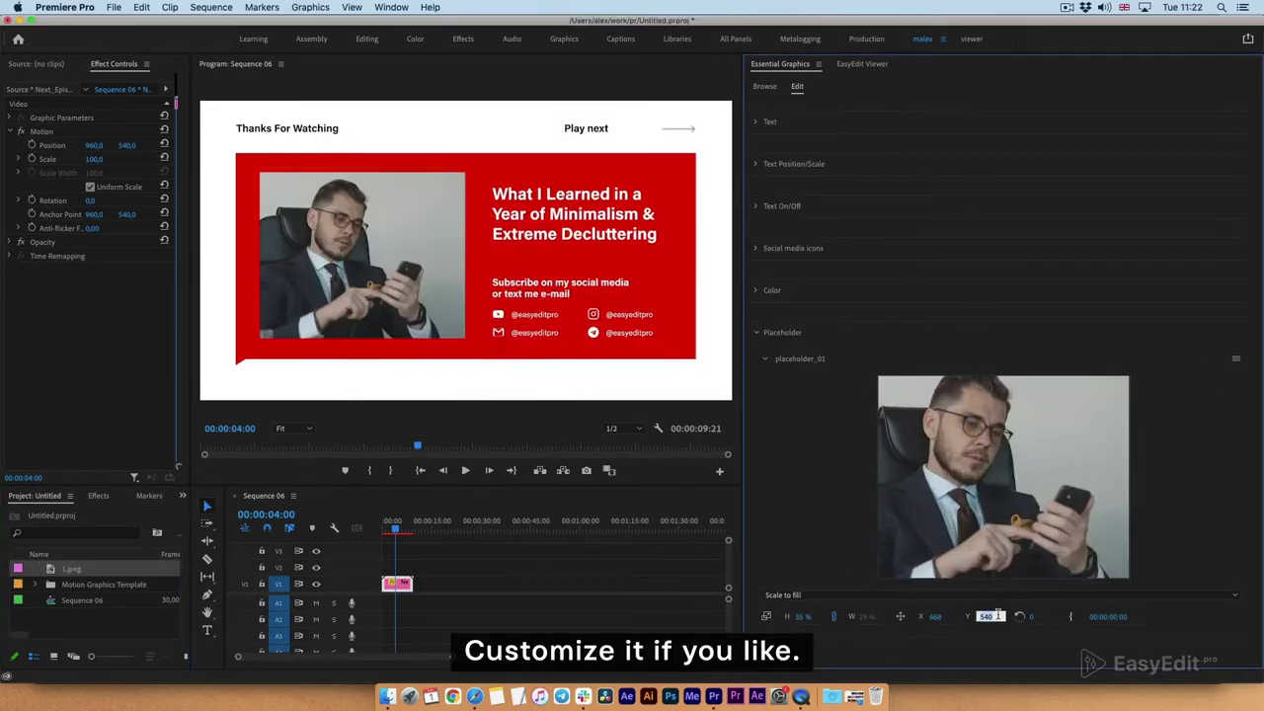
{"action": "key", "text": "shift+Down"}
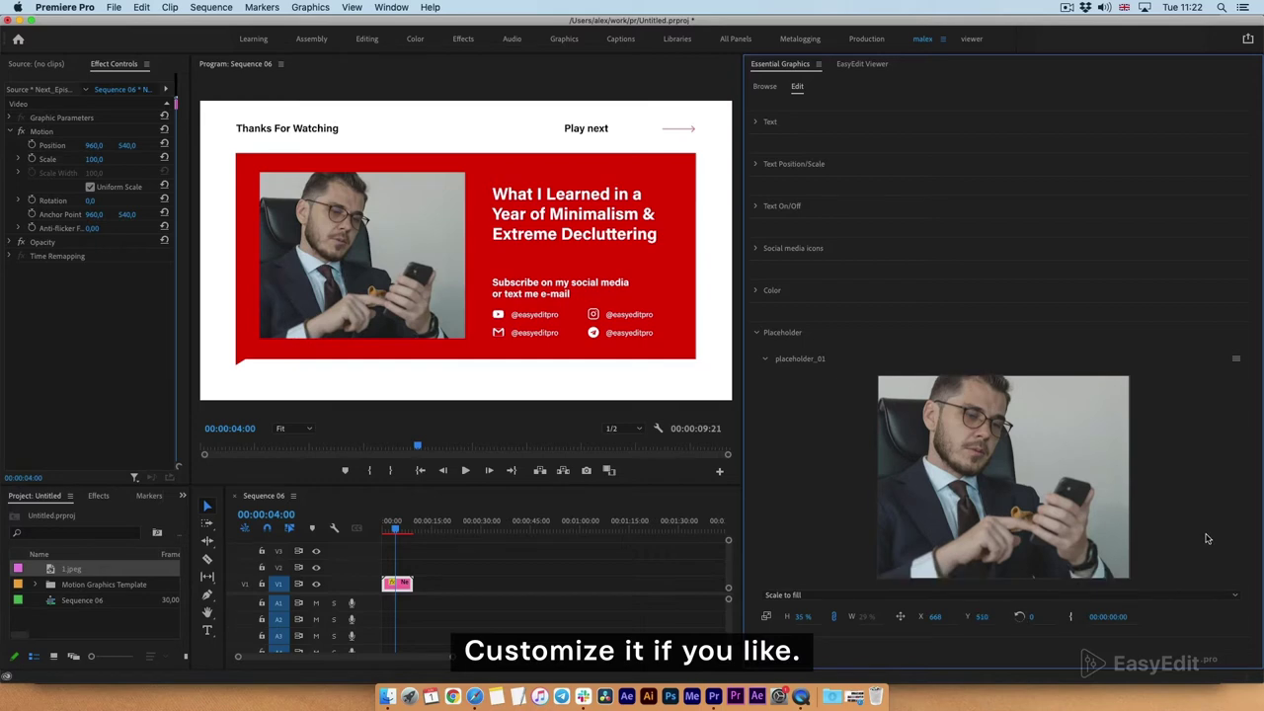
{"action": "key", "text": "Return"}
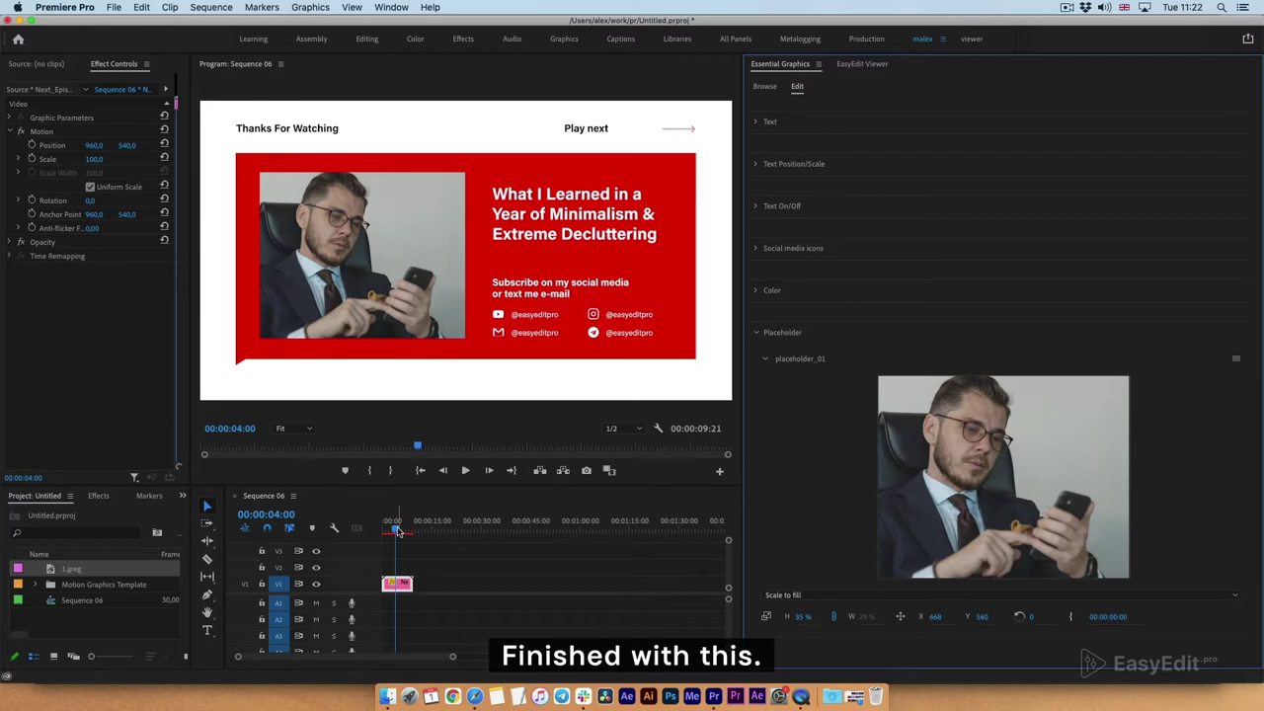
{"action": "key", "text": "Home"}
- Render and Replace the end card with the phone photo, play it, and park at 4 seconds
{"action": "right_click", "coordinate": [393, 590]}
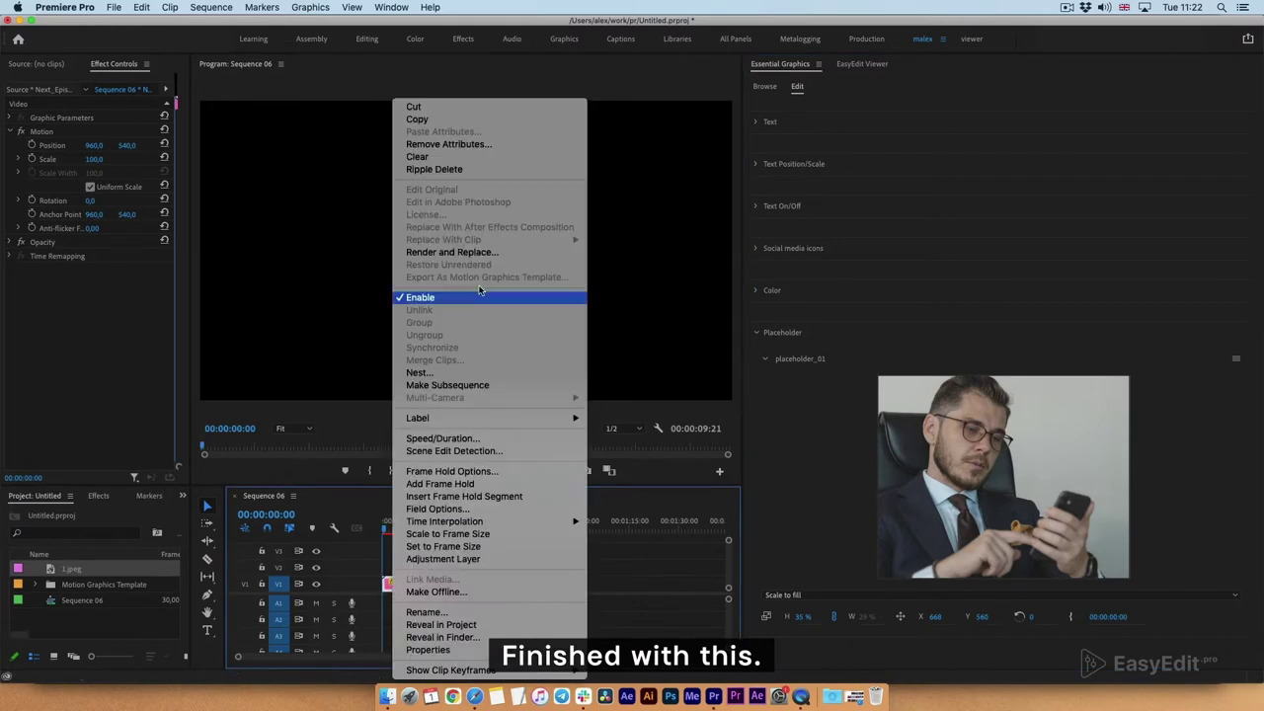
{"action": "left_click", "coordinate": [484, 252]}
{"action": "left_click", "coordinate": [778, 455]}
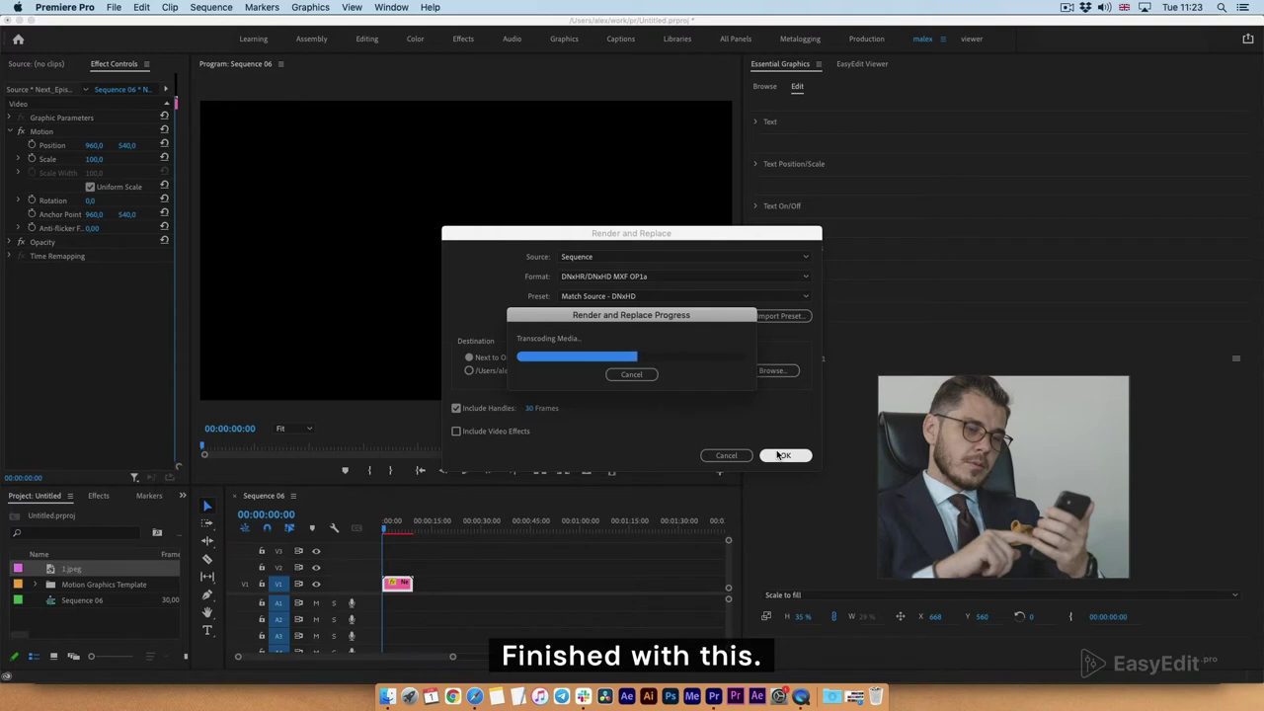
{"action": "left_click", "coordinate": [466, 471]}
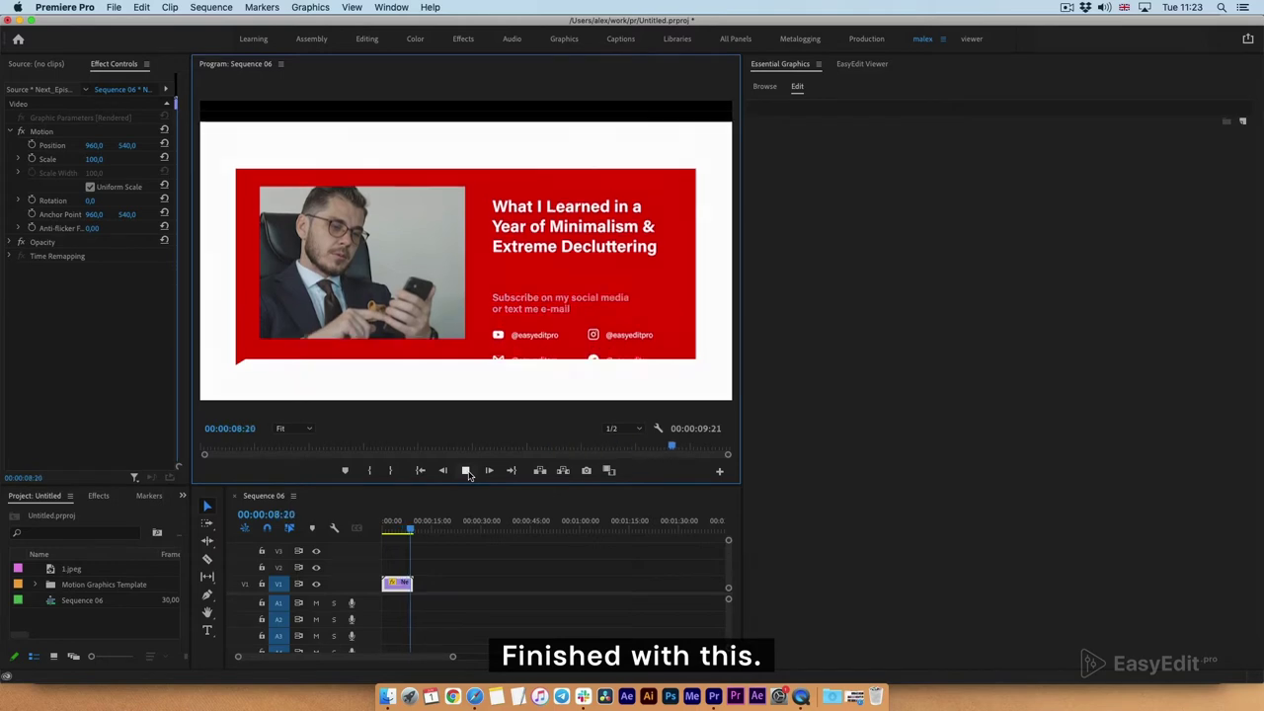
{"action": "left_click", "coordinate": [394, 520]}
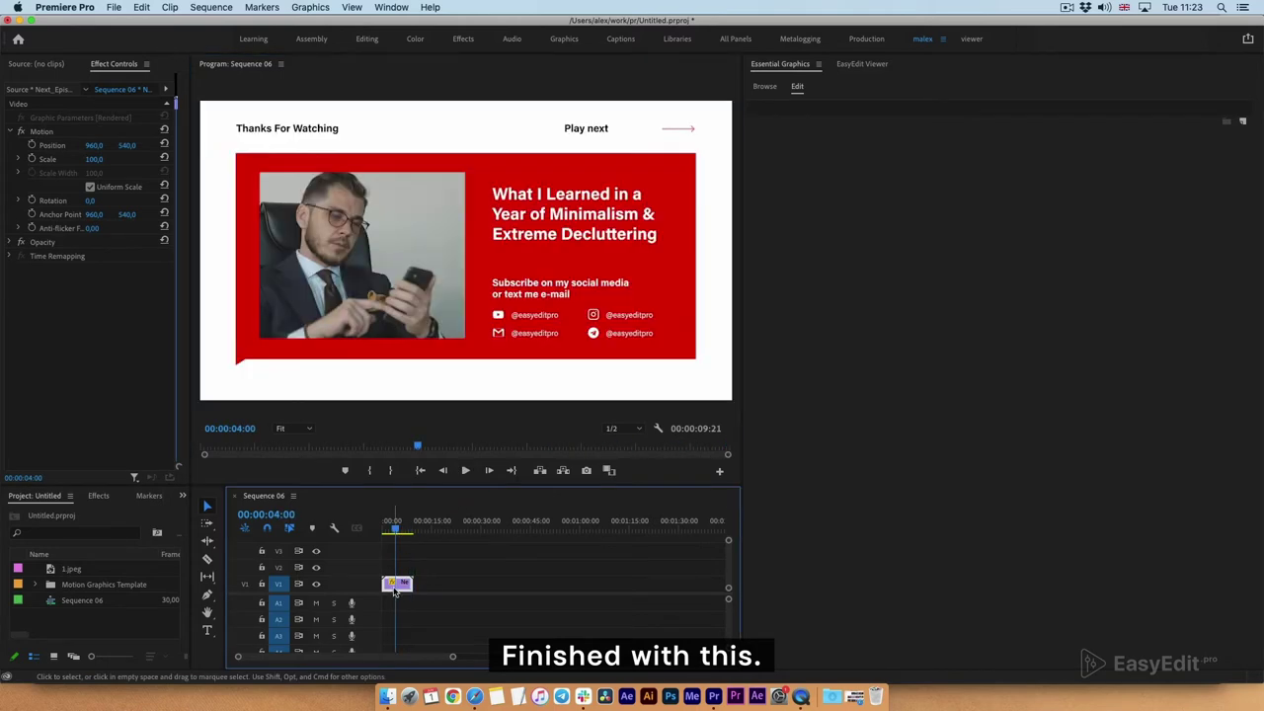
{"action": "right_click", "coordinate": [397, 583]}
{"action": "left_click", "coordinate": [499, 267]}
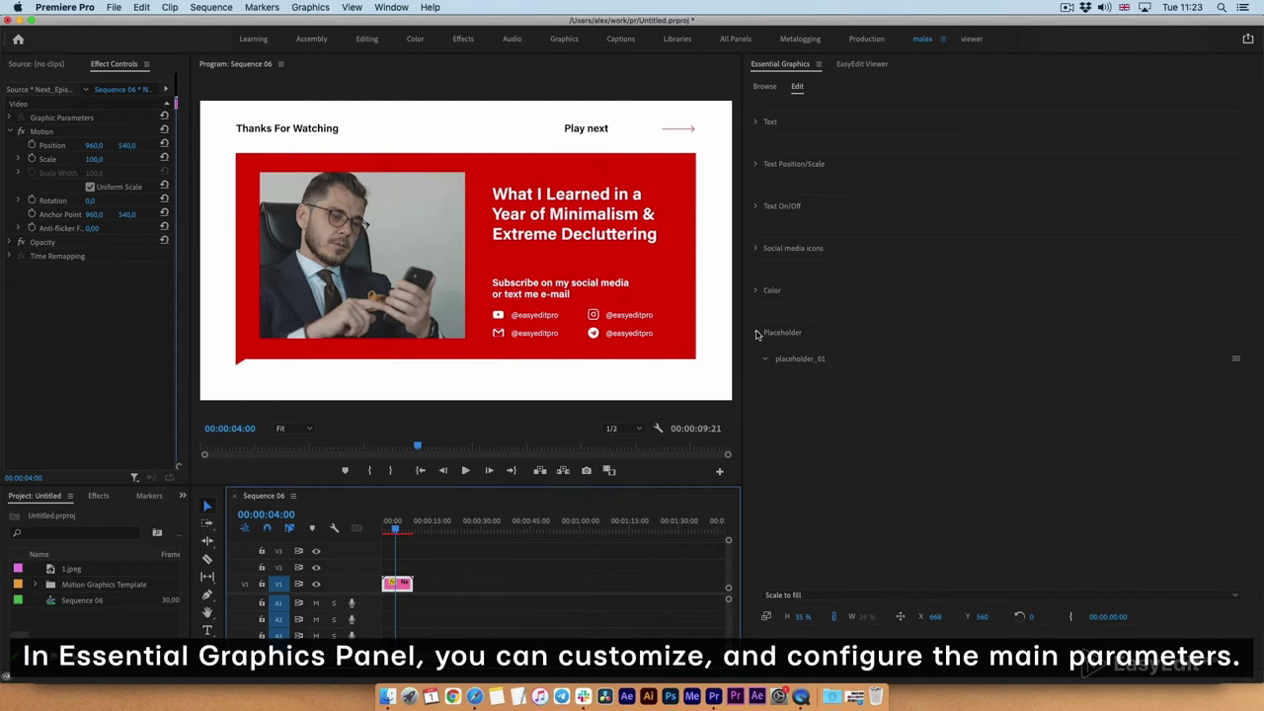
- Change the Text_03 heading to 'Make your videos better with Easyedit studio'
{"action": "left_click", "coordinate": [757, 333]}
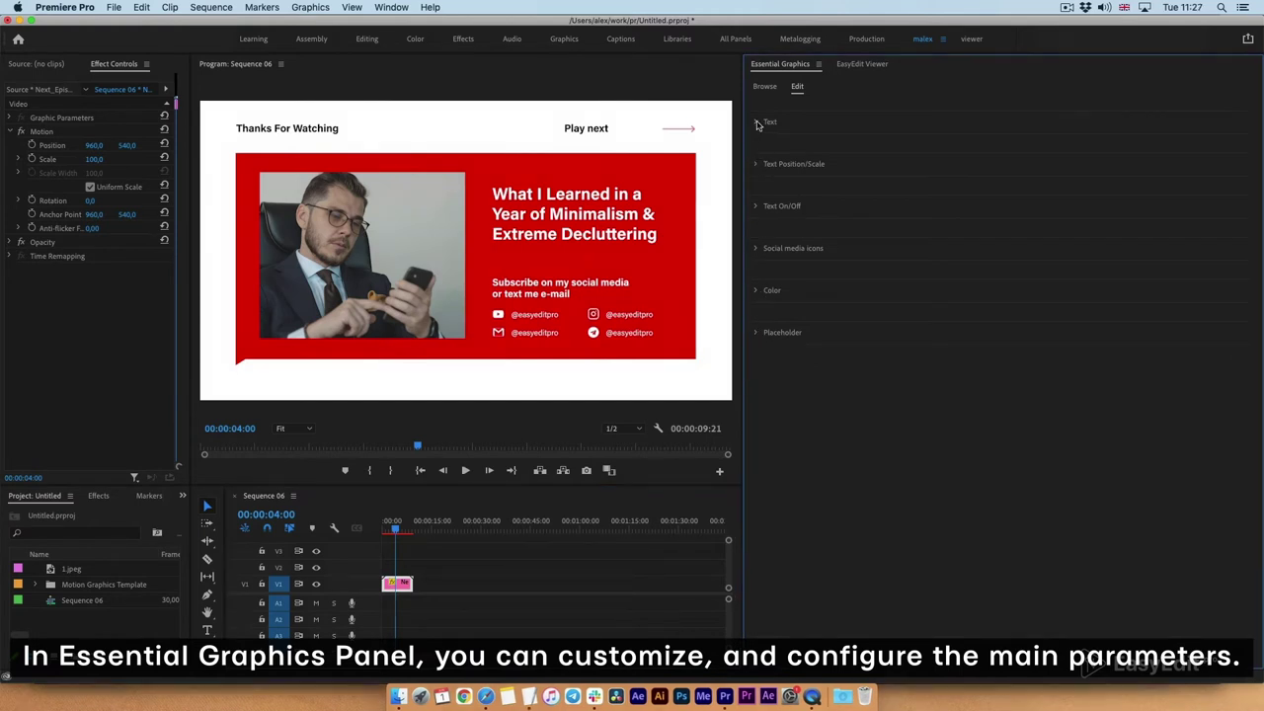
{"action": "left_click", "coordinate": [758, 125]}
{"action": "left_click", "coordinate": [836, 379]}
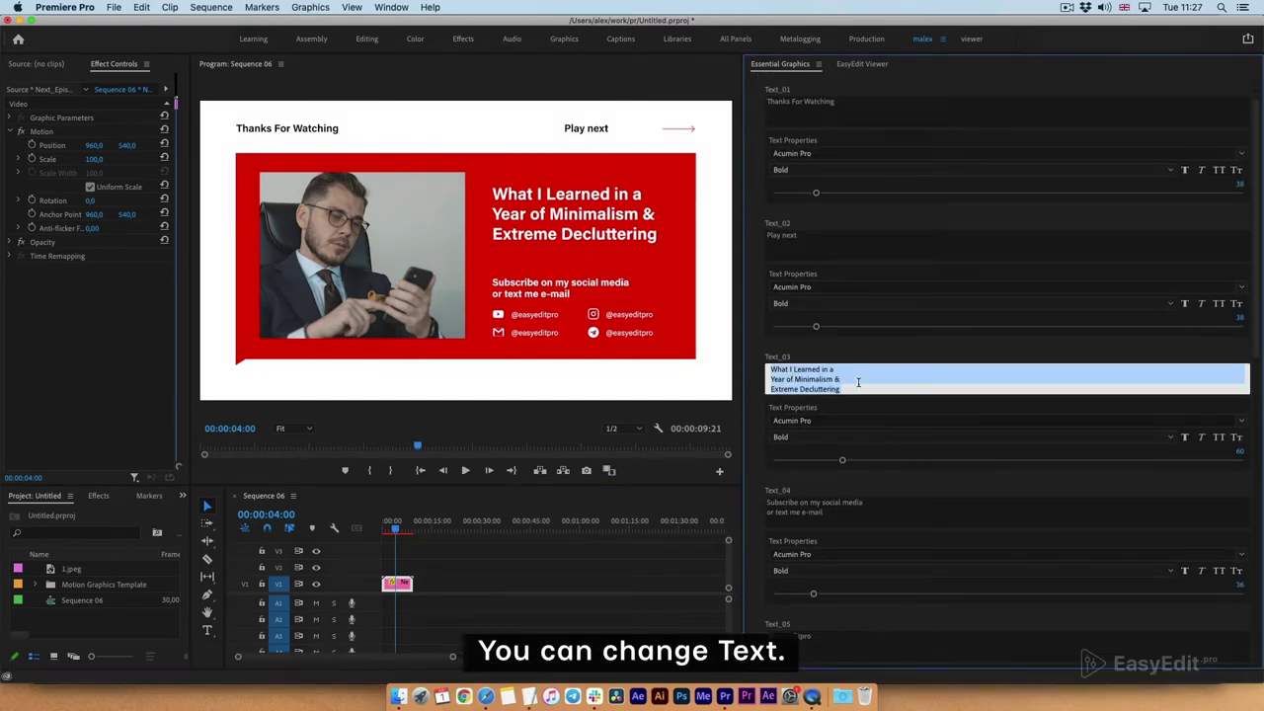
{"action": "type", "text": "Make your videos better with Easyedit studio"}
{"action": "scroll", "coordinate": [757, 353], "scroll_direction": "down", "scroll_amount": 3}
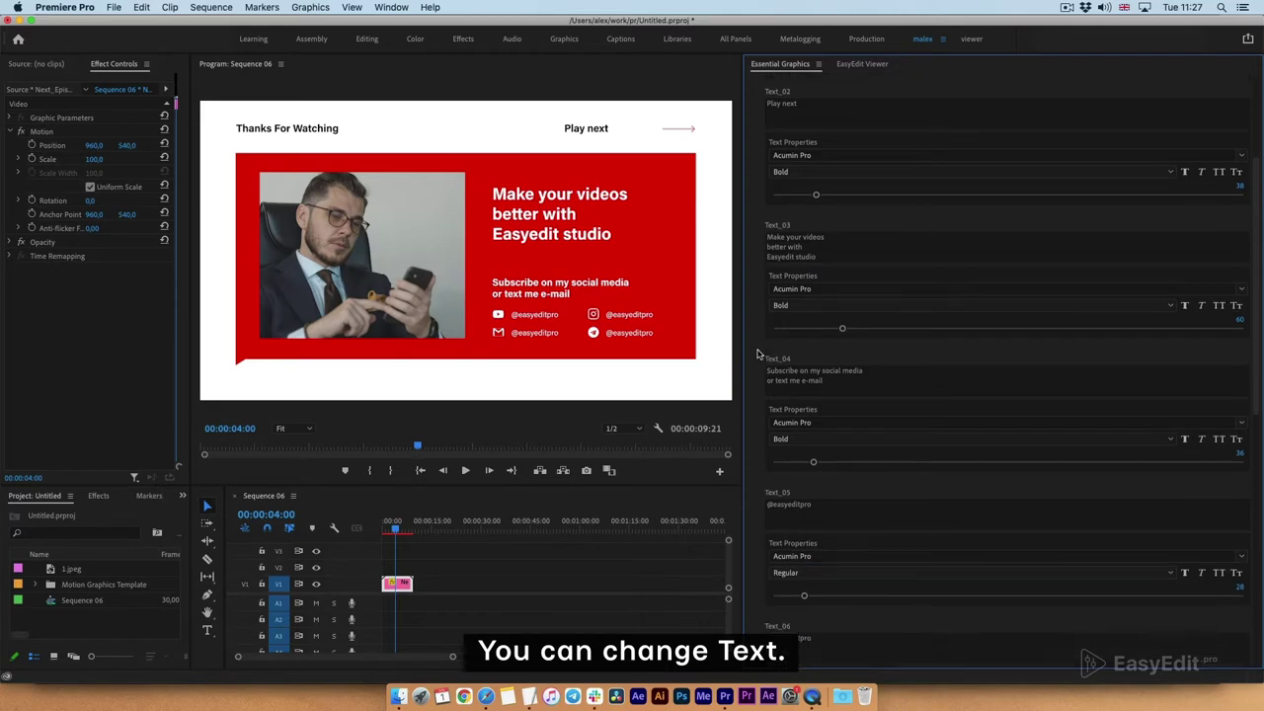
{"action": "scroll", "coordinate": [757, 353], "scroll_direction": "up", "scroll_amount": 4}
- Enlarge the heading to 135% and move it higher
{"action": "left_click", "coordinate": [758, 123]}
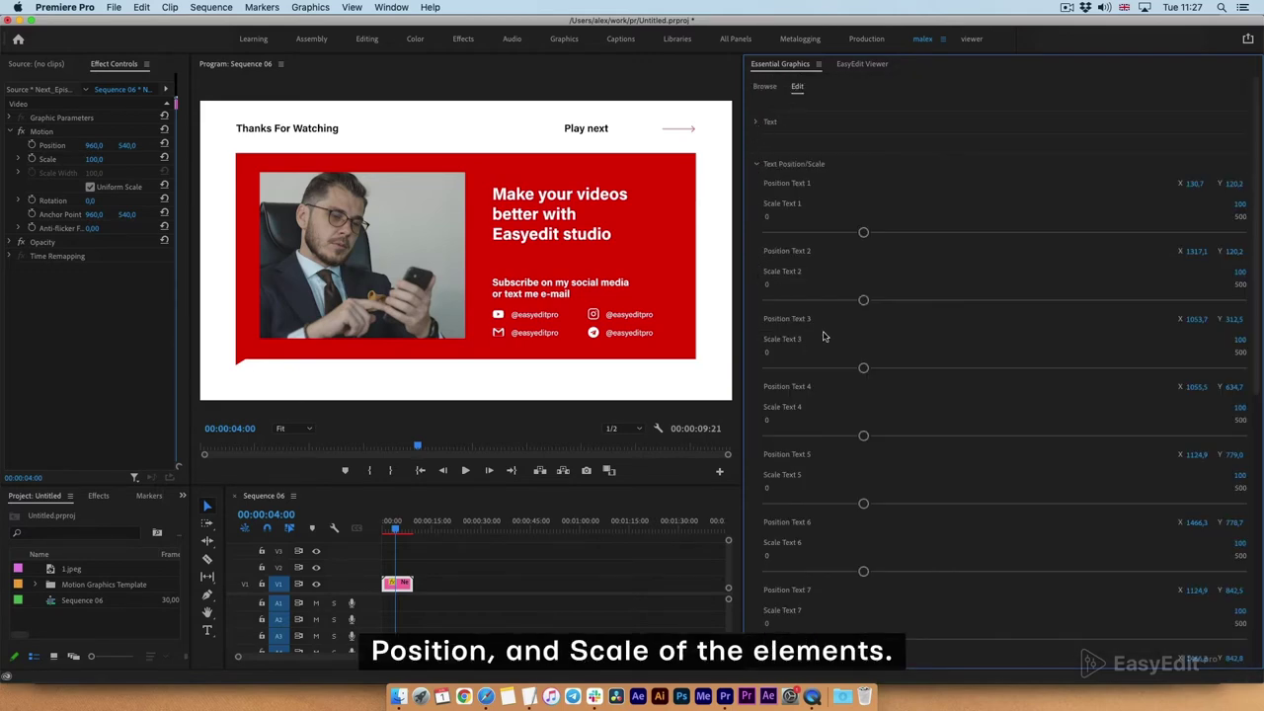
{"action": "left_click_drag", "start_coordinate": [882, 370], "coordinate": [895, 369]}
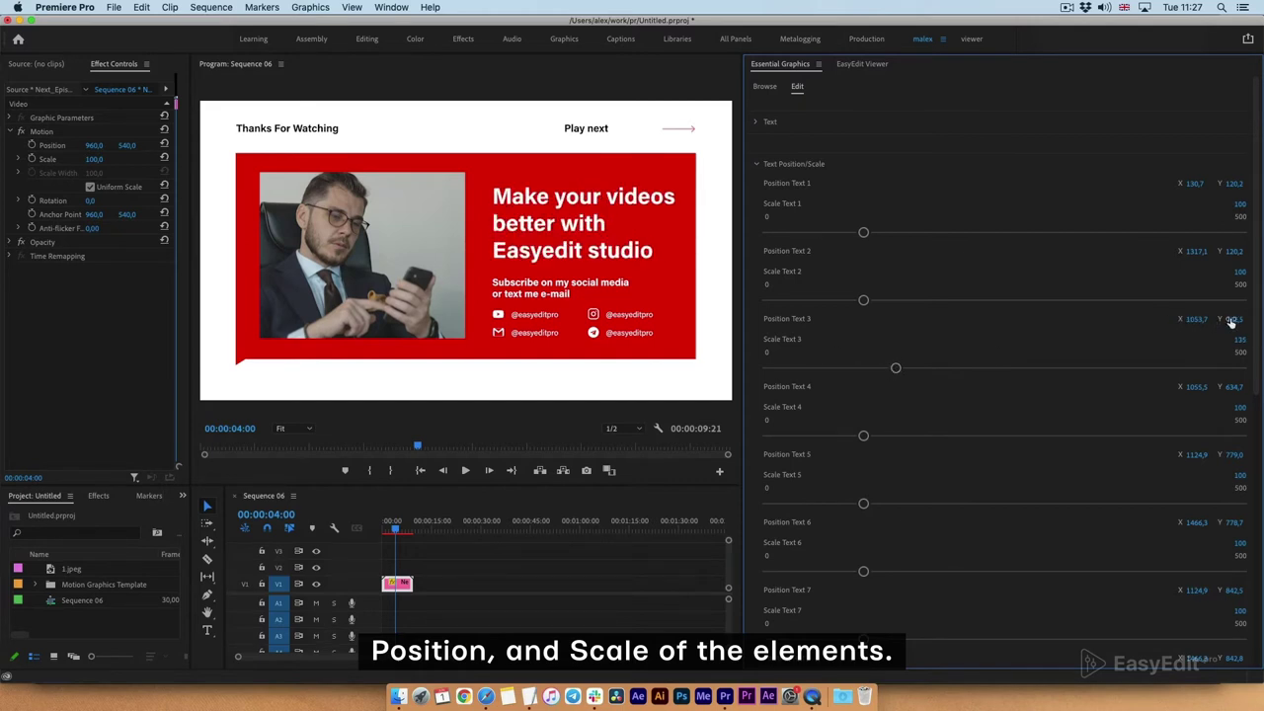
{"action": "left_click_drag", "start_coordinate": [1237, 318], "coordinate": [1229, 318]}
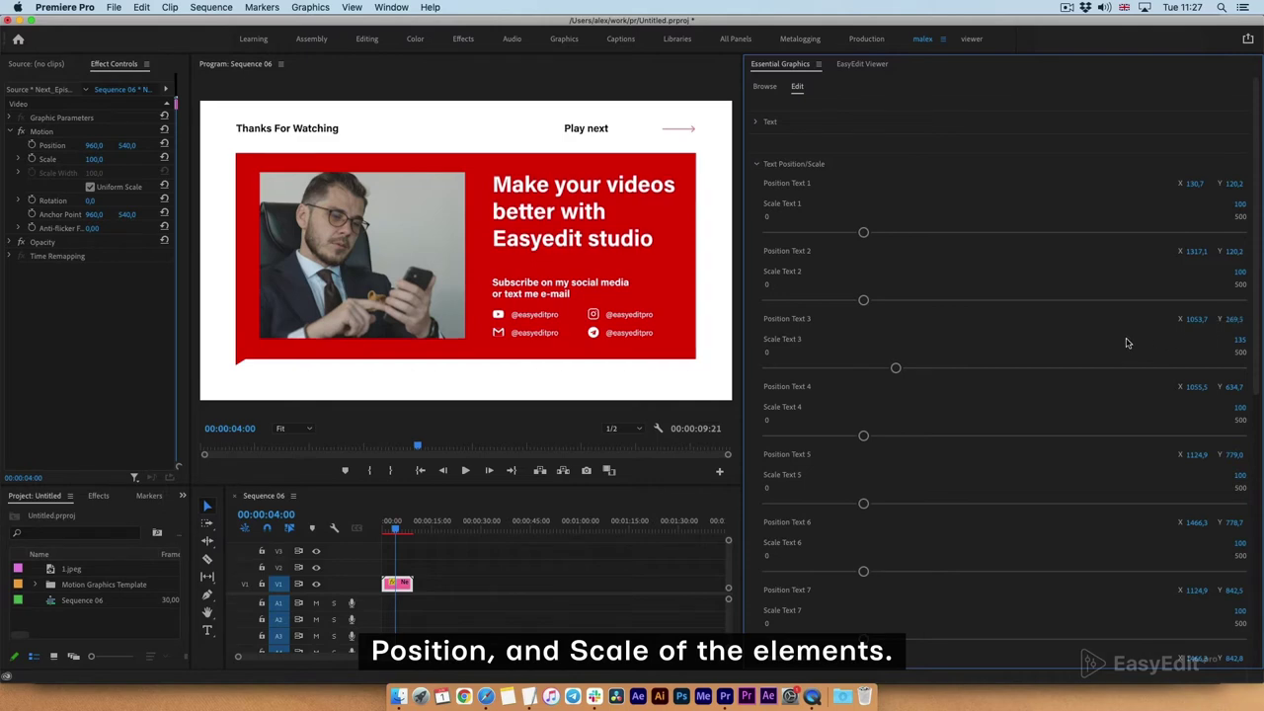
- Recolor the red Shape 2 panel dark purple
{"action": "left_click", "coordinate": [757, 167]}
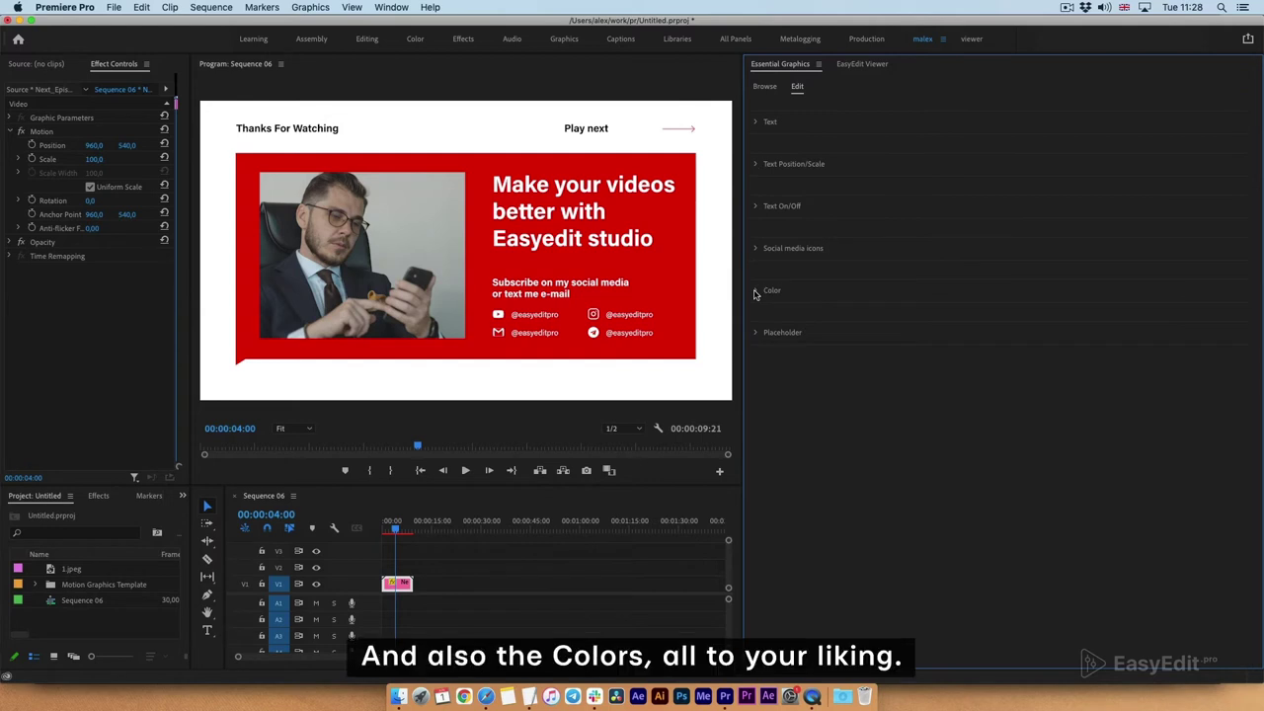
{"action": "left_click", "coordinate": [756, 291]}
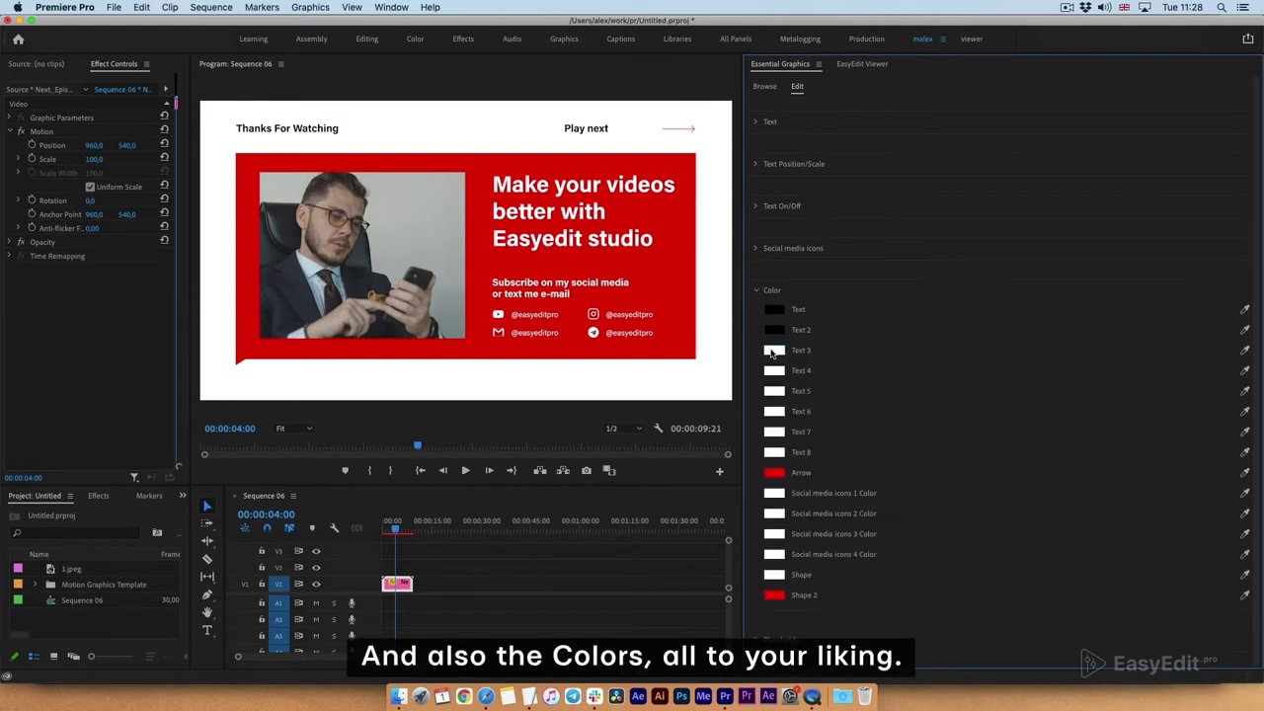
{"action": "left_click", "coordinate": [773, 350]}
{"action": "key", "text": "Escape"}
{"action": "left_click", "coordinate": [775, 595]}
{"action": "mouse_move", "coordinate": [677, 407]}
{"action": "left_mouse_down"}
{"action": "mouse_move", "coordinate": [633, 344]}
{"action": "mouse_move", "coordinate": [645, 330]}
{"action": "left_mouse_up"}
{"action": "left_click", "coordinate": [786, 243]}
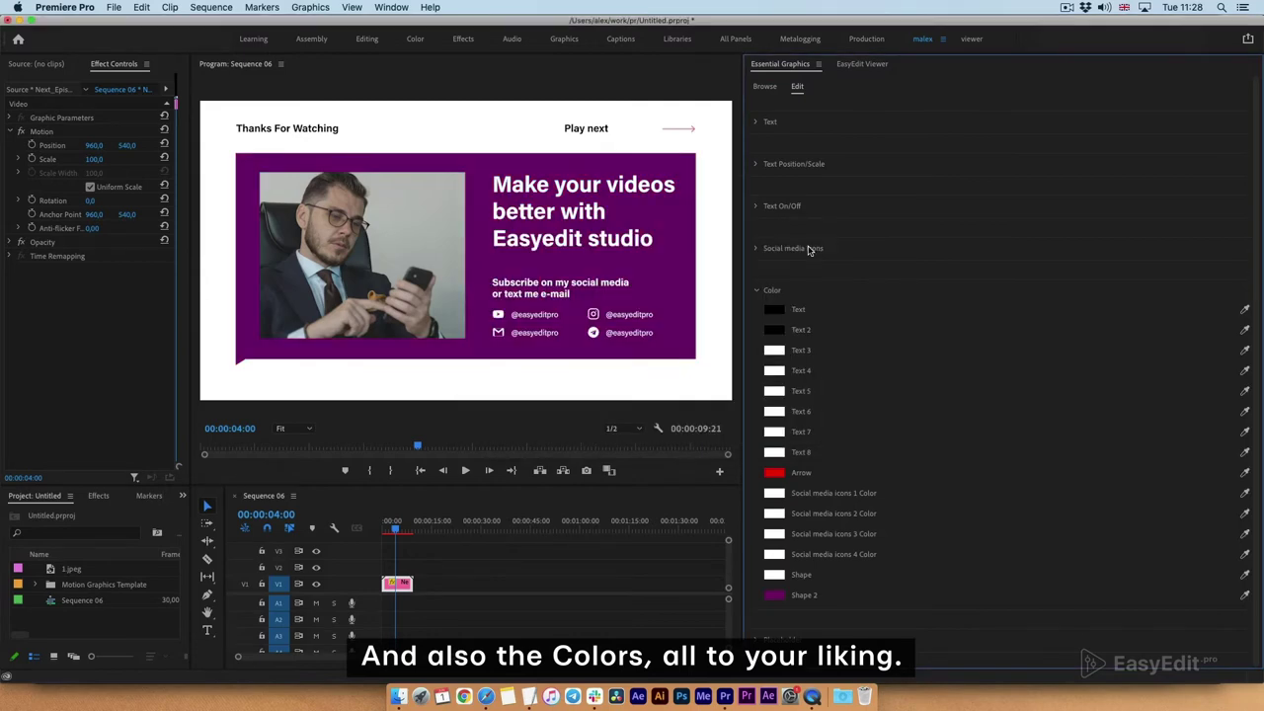
- Make the Text 3 headline light cyan and copy that cyan onto the Text 4 subtitle
{"action": "left_click", "coordinate": [774, 351]}
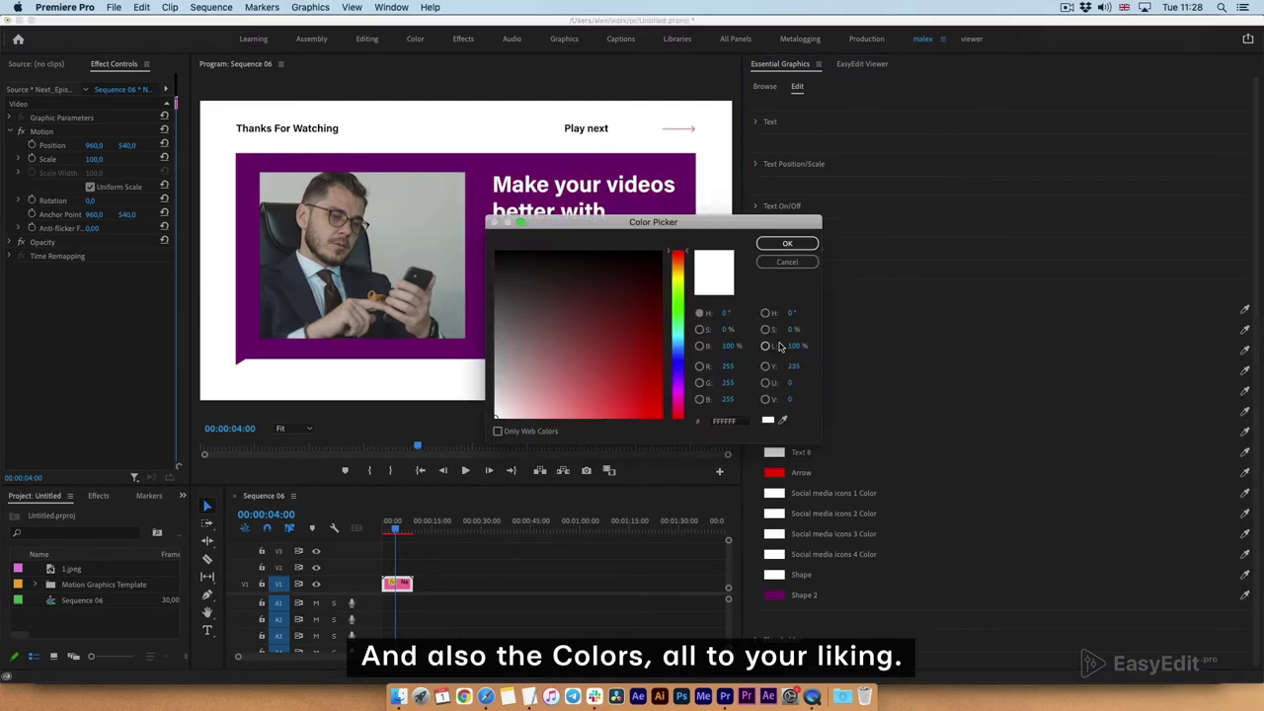
{"action": "left_click", "coordinate": [680, 341]}
{"action": "left_click_drag", "start_coordinate": [549, 415], "coordinate": [585, 410]}
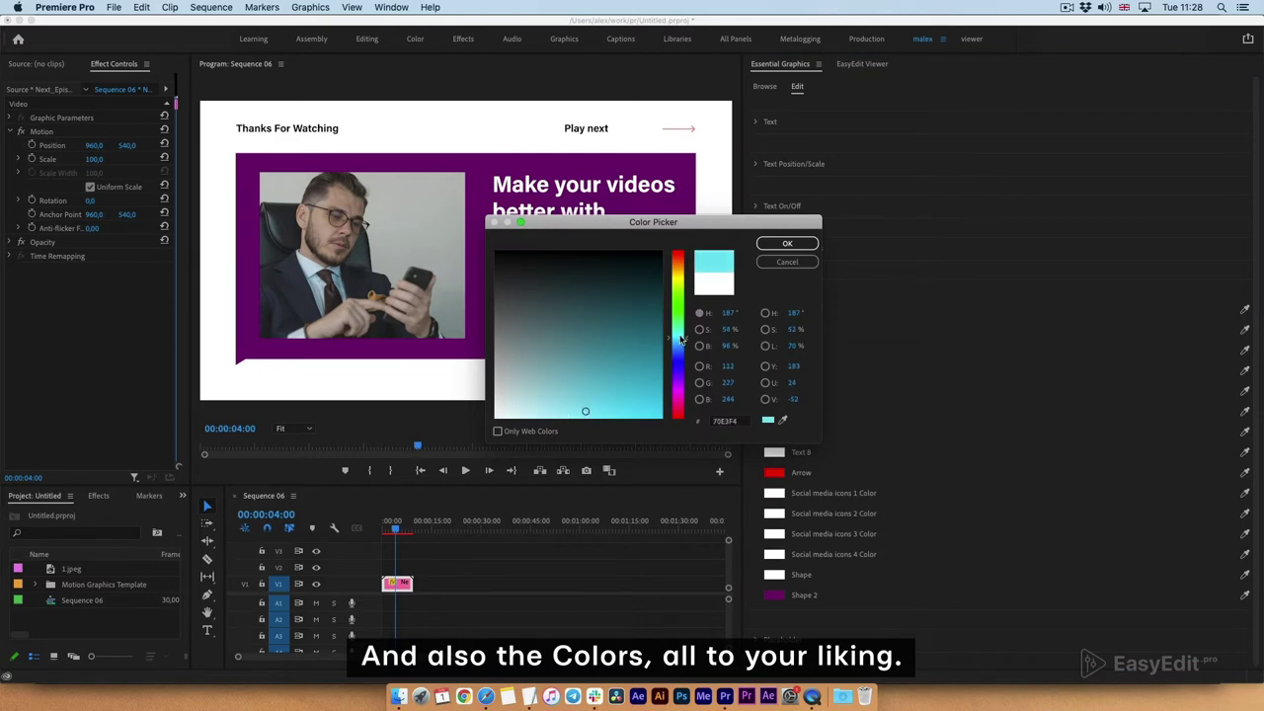
{"action": "left_click", "coordinate": [773, 246]}
{"action": "left_click", "coordinate": [1245, 371]}
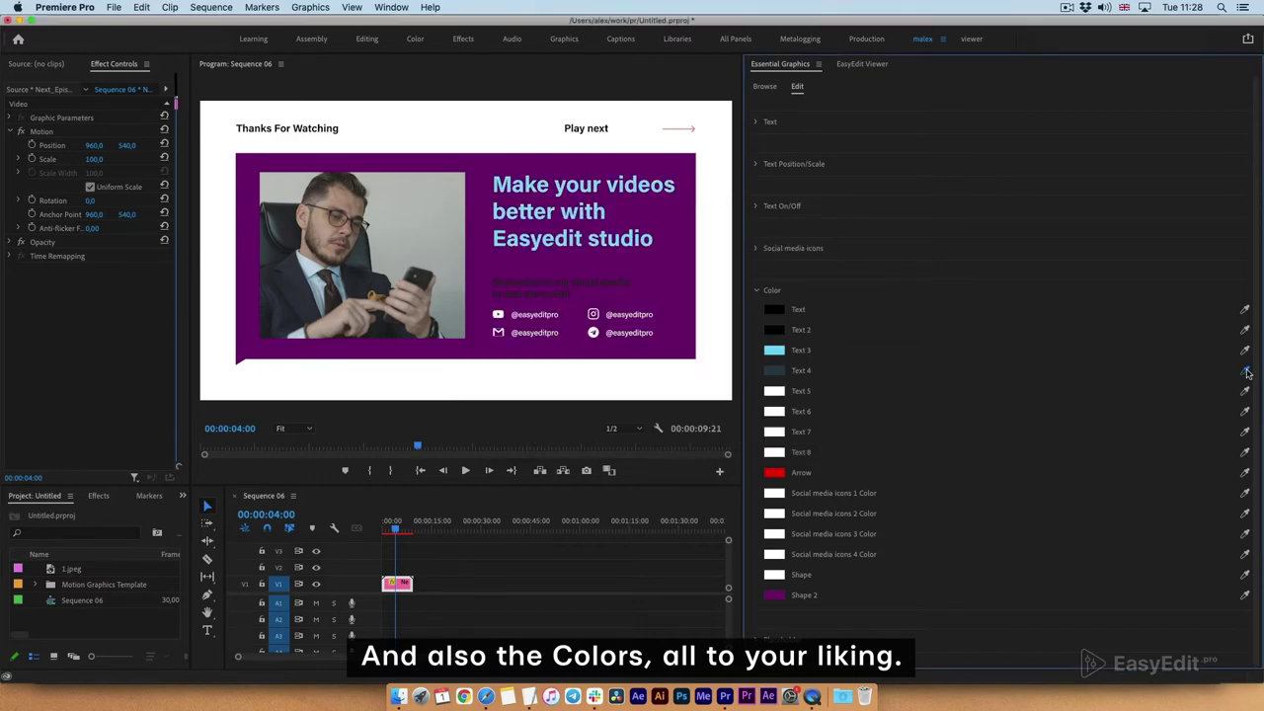
{"action": "left_click", "coordinate": [776, 352]}
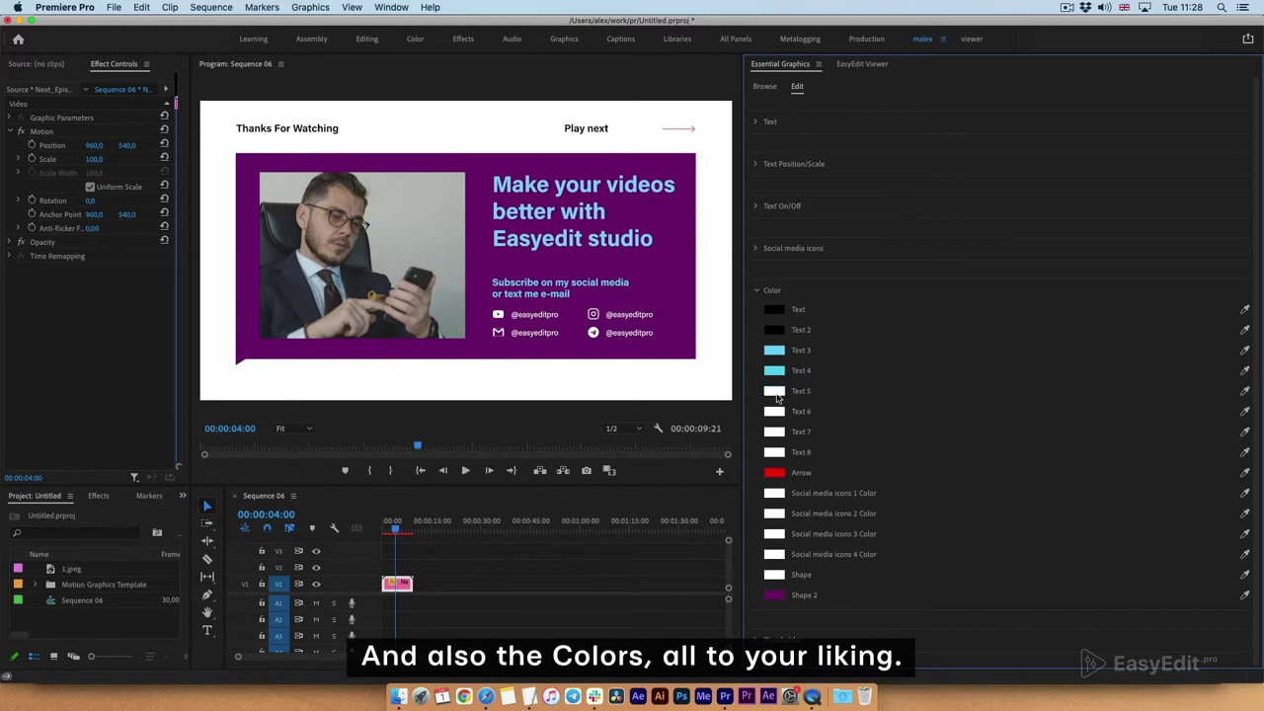
- Try blue shades on the Text 5 social handle, settling on magenta
{"action": "left_click", "coordinate": [775, 392]}
{"action": "left_click", "coordinate": [676, 358]}
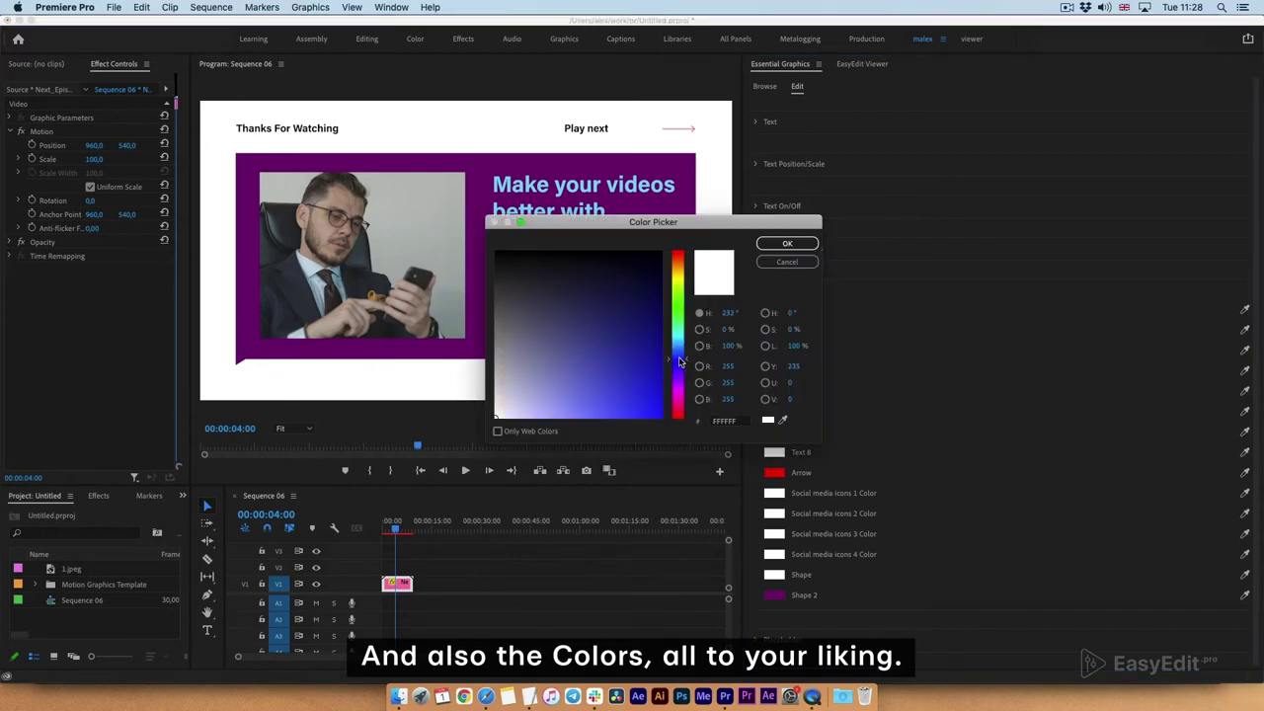
{"action": "left_click_drag", "start_coordinate": [664, 374], "coordinate": [661, 369]}
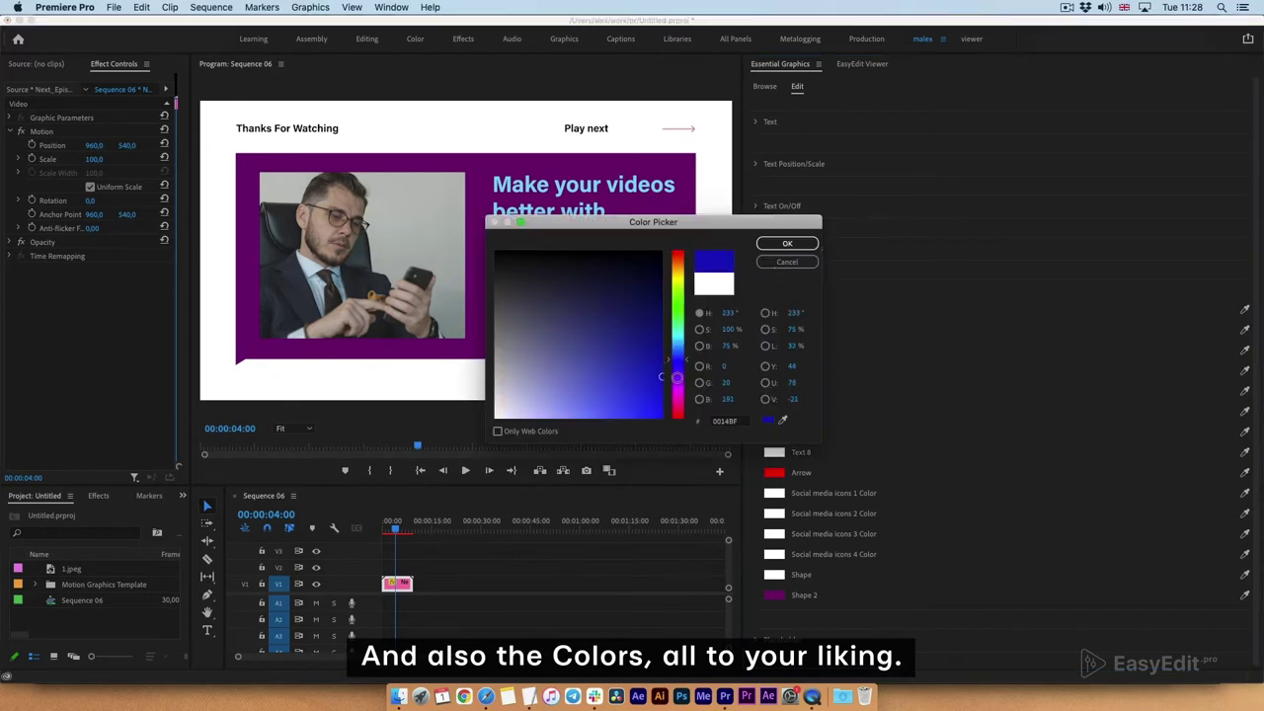
{"action": "left_click", "coordinate": [787, 243]}
{"action": "left_click", "coordinate": [775, 392]}
{"action": "left_click", "coordinate": [616, 386]}
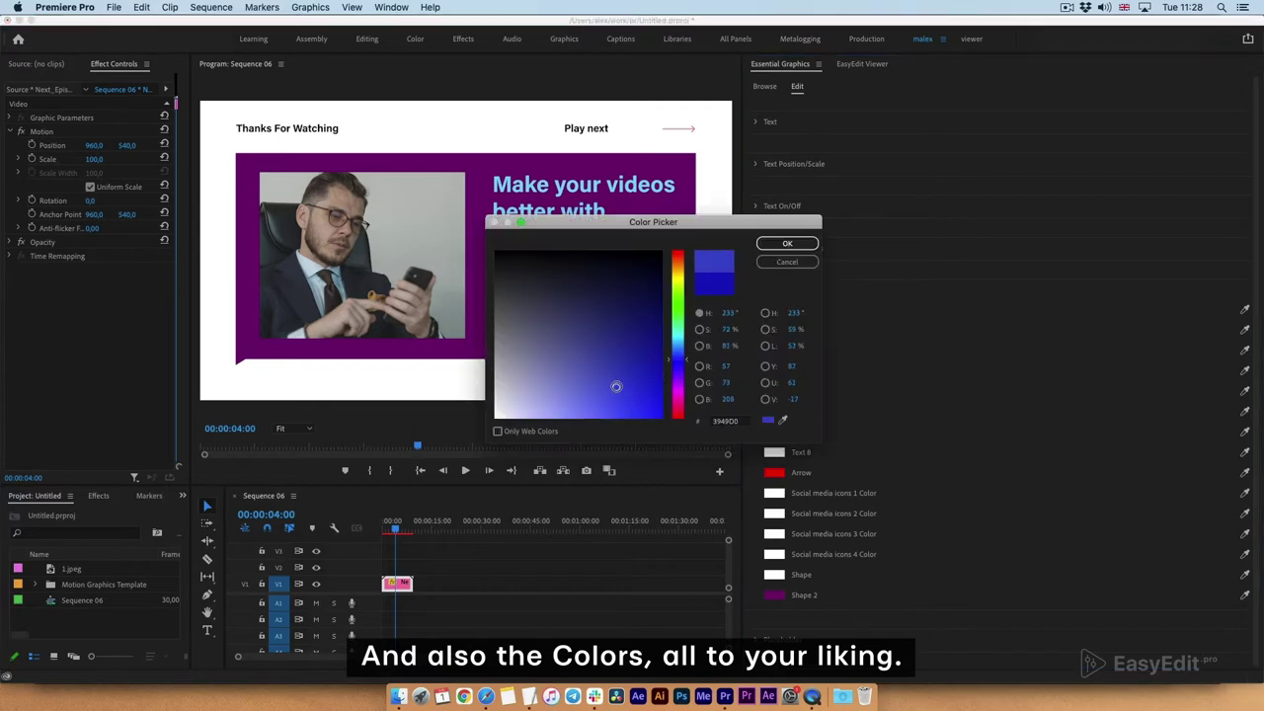
{"action": "left_click", "coordinate": [787, 243]}
{"action": "left_click", "coordinate": [772, 392]}
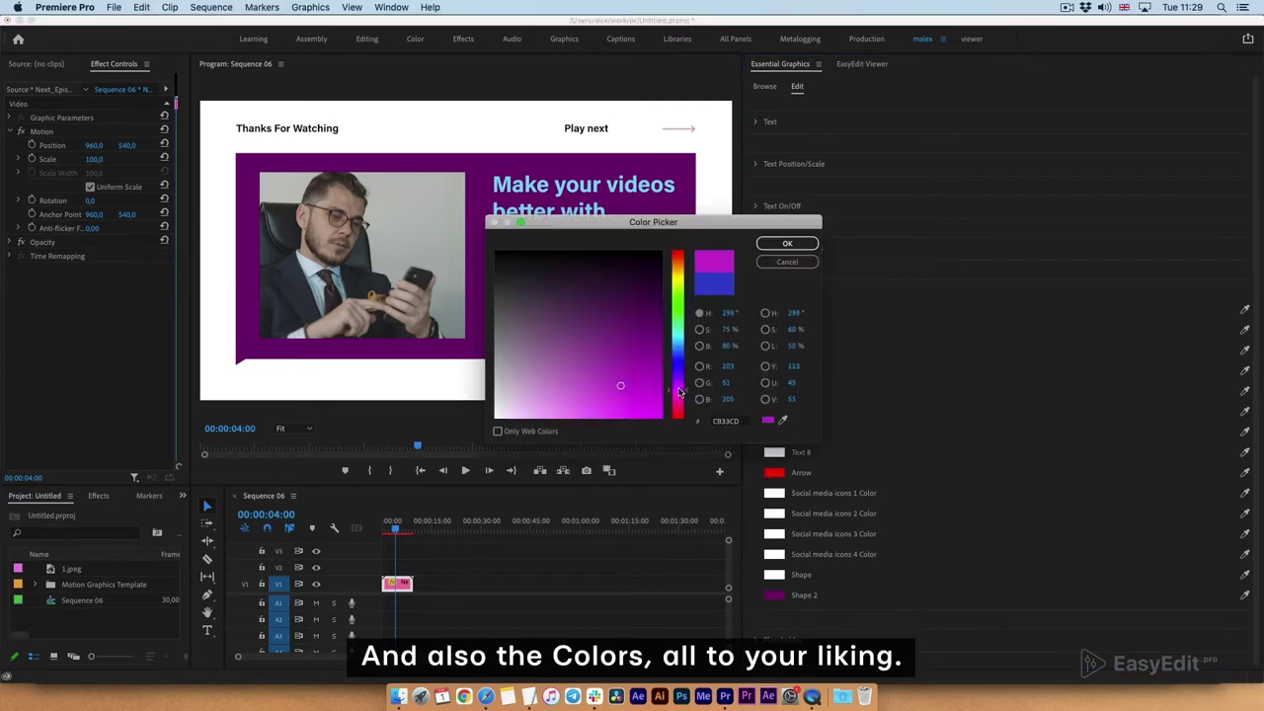
{"action": "left_click", "coordinate": [629, 413]}
{"action": "left_click", "coordinate": [787, 243]}
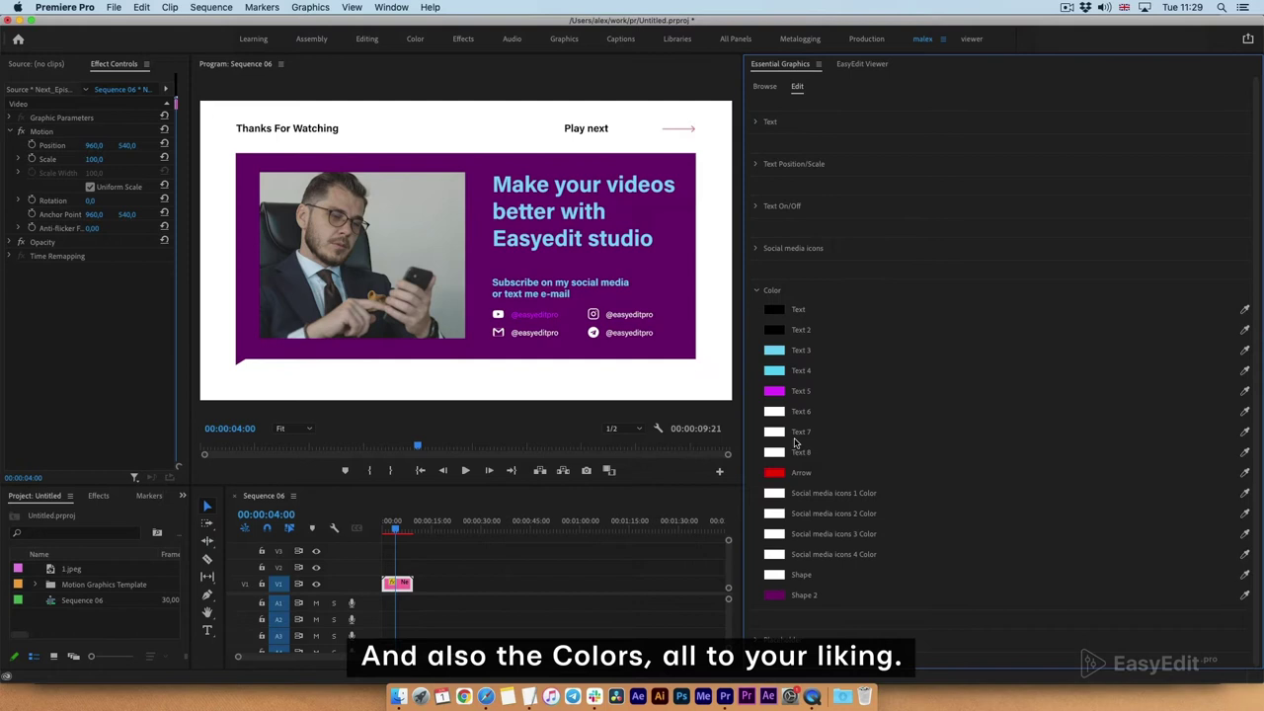
- Turn the Instagram, email and Telegram handles magenta as well
{"action": "left_click", "coordinate": [774, 393]}
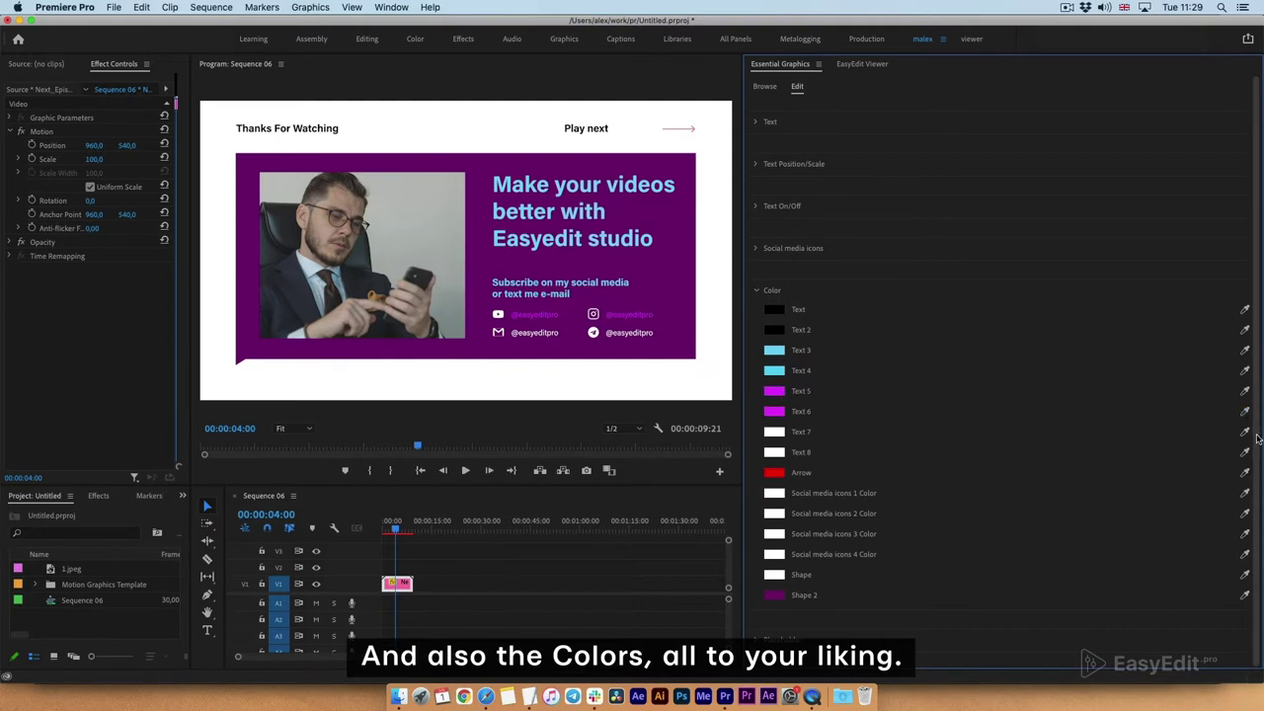
{"action": "left_click", "coordinate": [1244, 431]}
{"action": "left_click", "coordinate": [779, 412]}
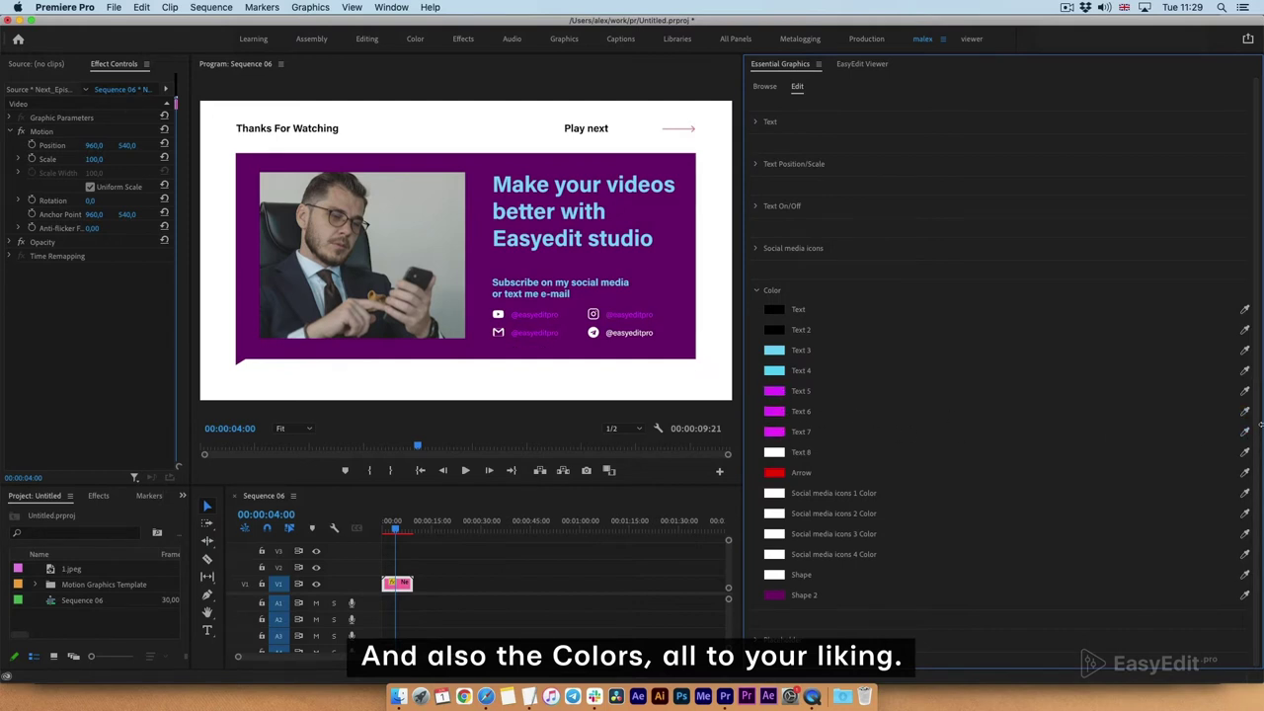
{"action": "left_click", "coordinate": [777, 436]}
- Make the card background pale cyan and the arrow the panel's purple
{"action": "left_click", "coordinate": [775, 575]}
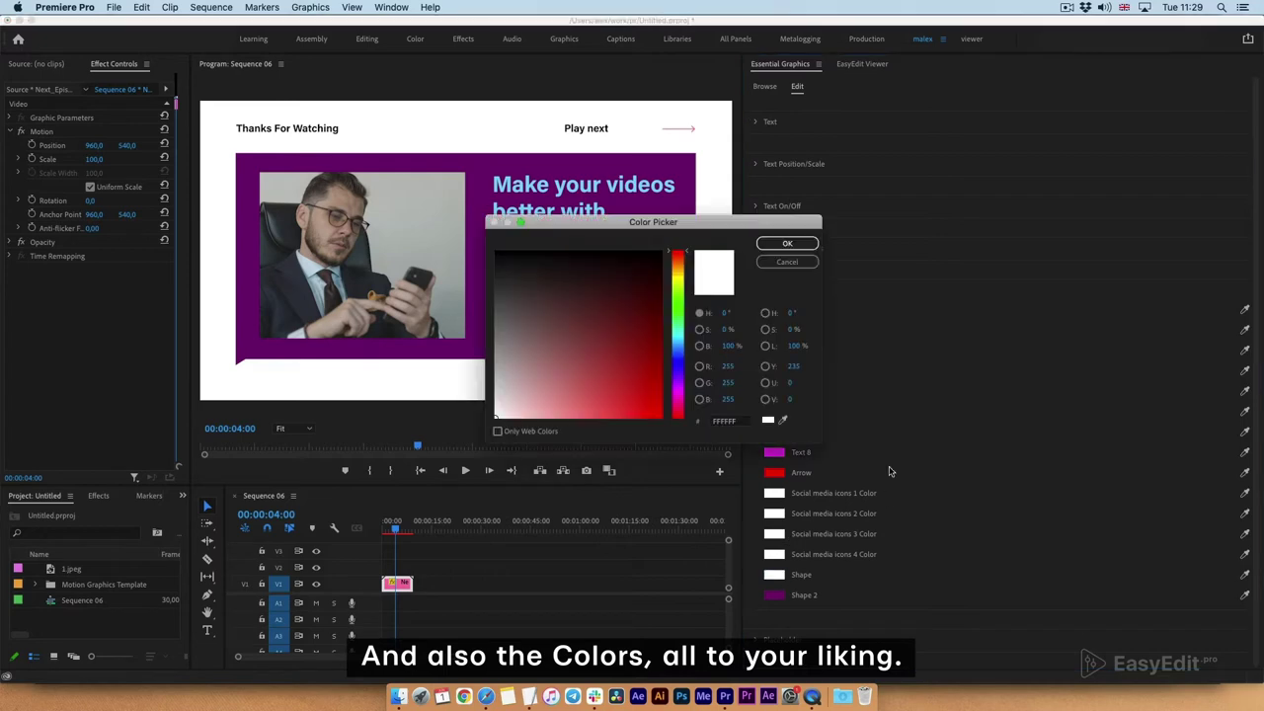
{"action": "left_click", "coordinate": [677, 335]}
{"action": "left_click_drag", "start_coordinate": [555, 393], "coordinate": [528, 422]}
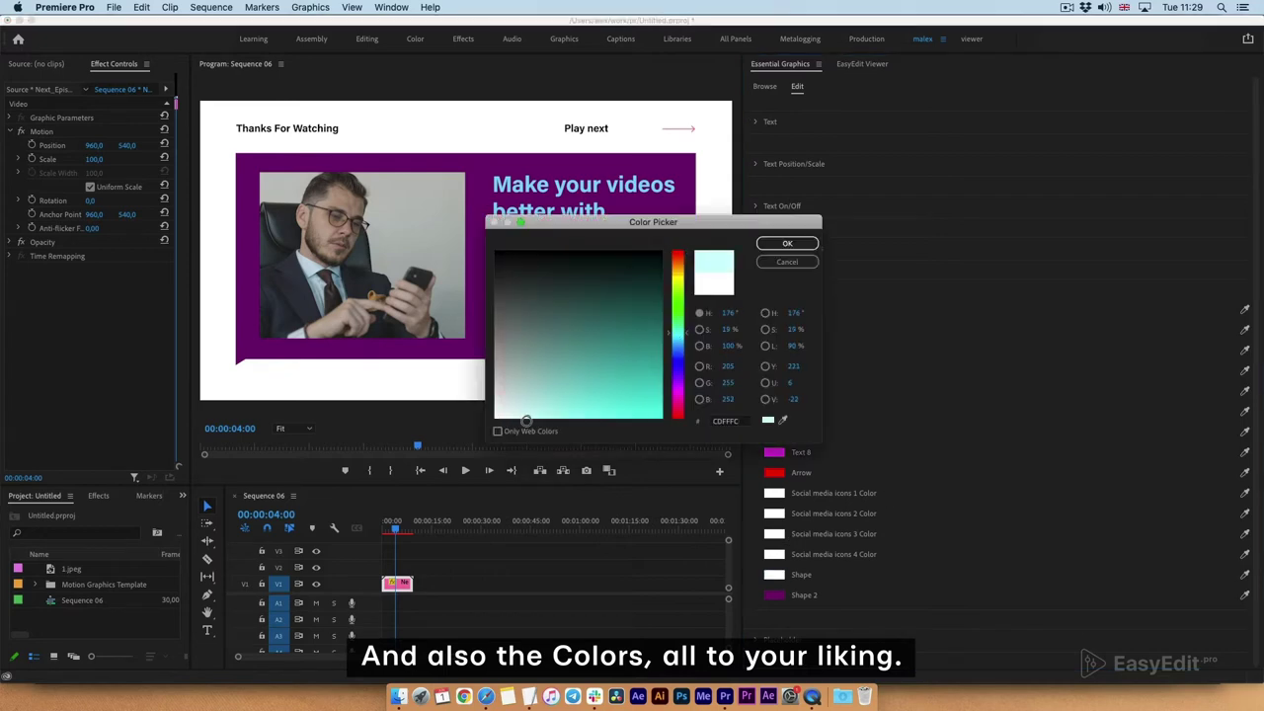
{"action": "left_click", "coordinate": [786, 243]}
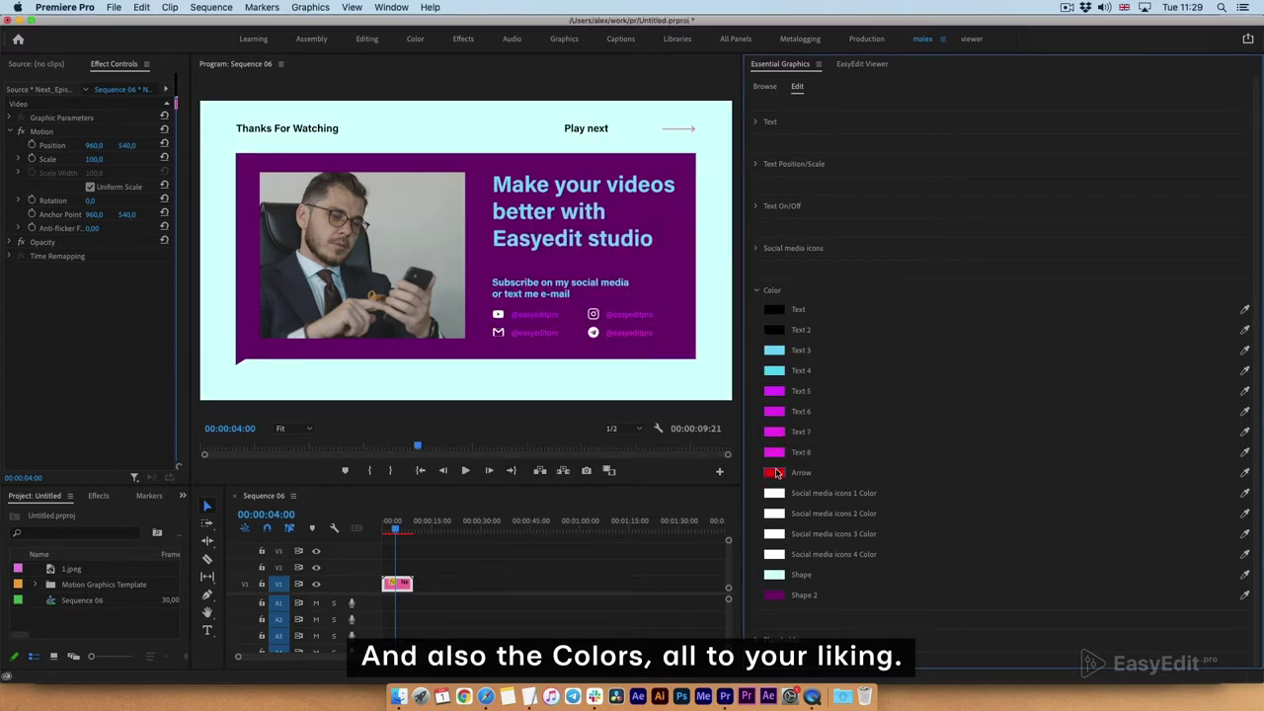
{"action": "left_click", "coordinate": [771, 596]}
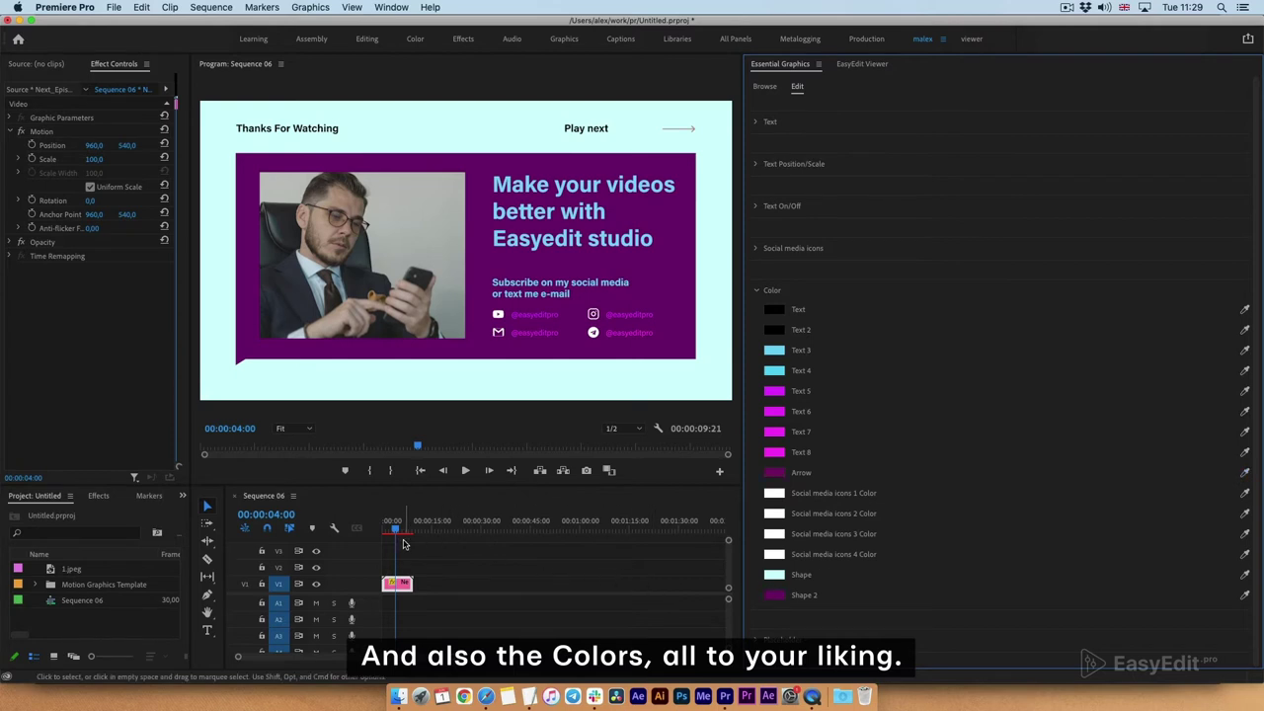
- Render and Replace the recolored end card and play it from the start
{"action": "left_click", "coordinate": [393, 592]}
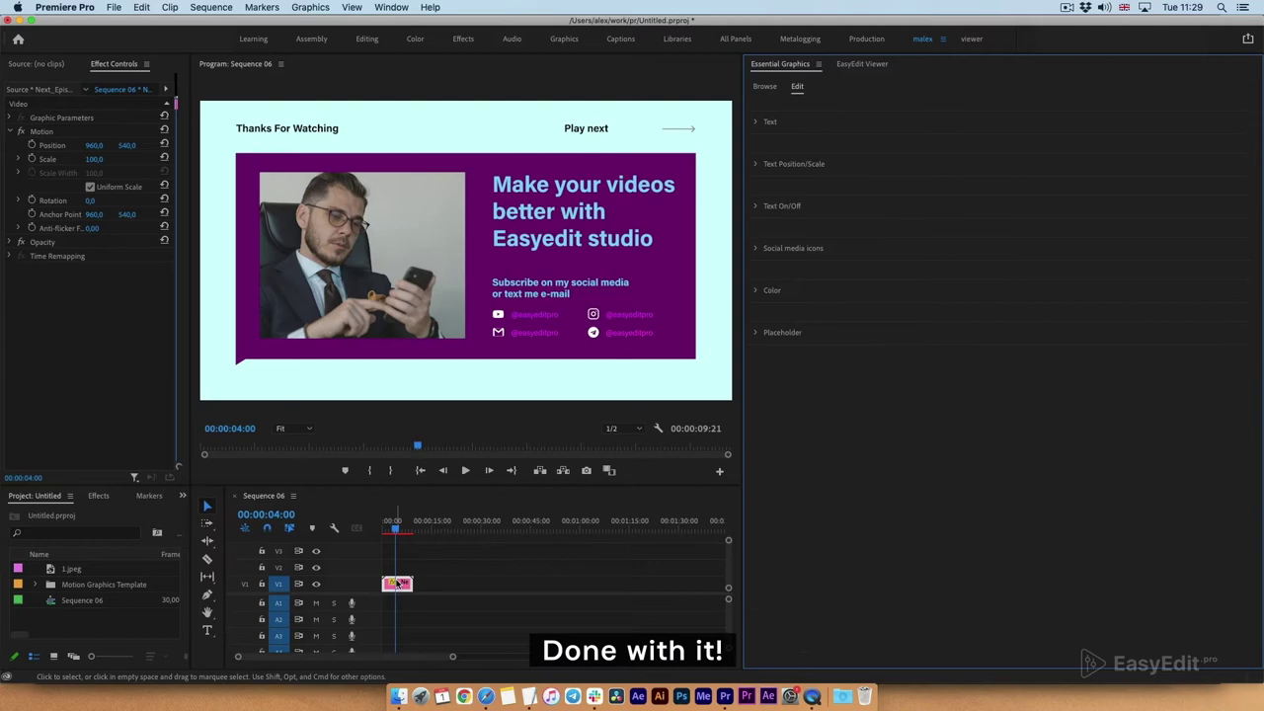
{"action": "right_click", "coordinate": [393, 592]}
{"action": "left_click", "coordinate": [447, 256]}
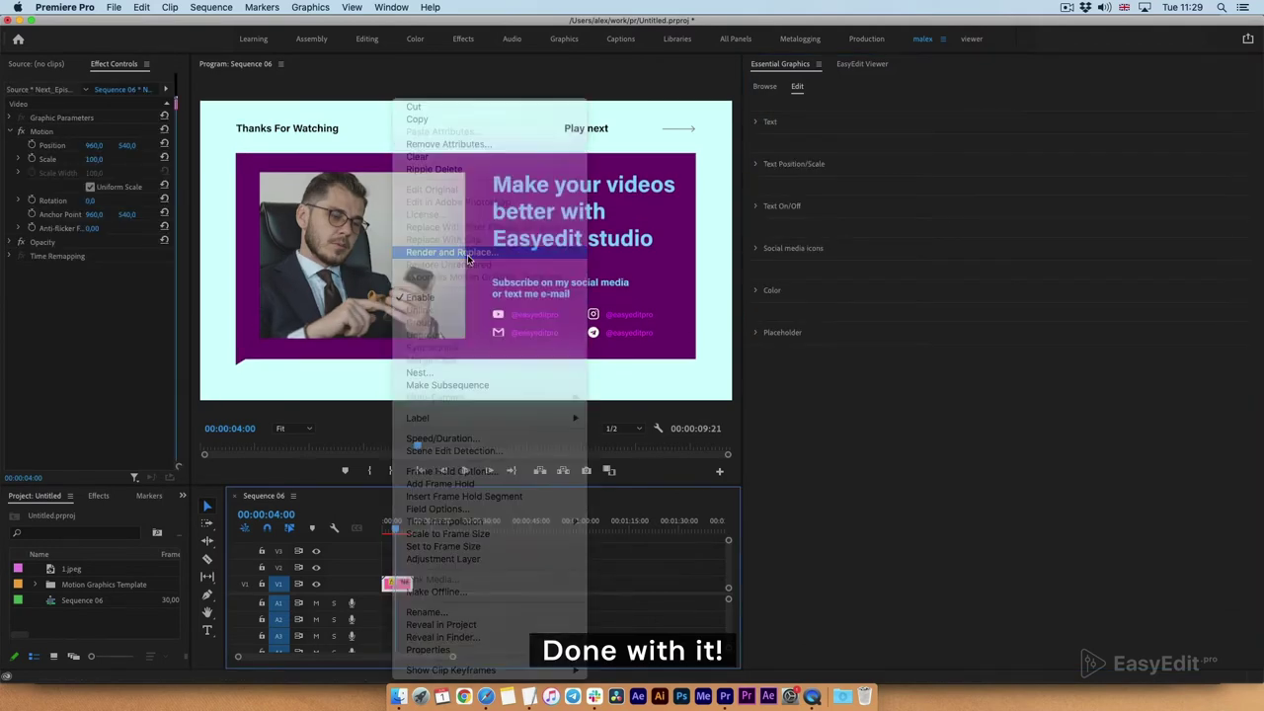
{"action": "left_click", "coordinate": [780, 454]}
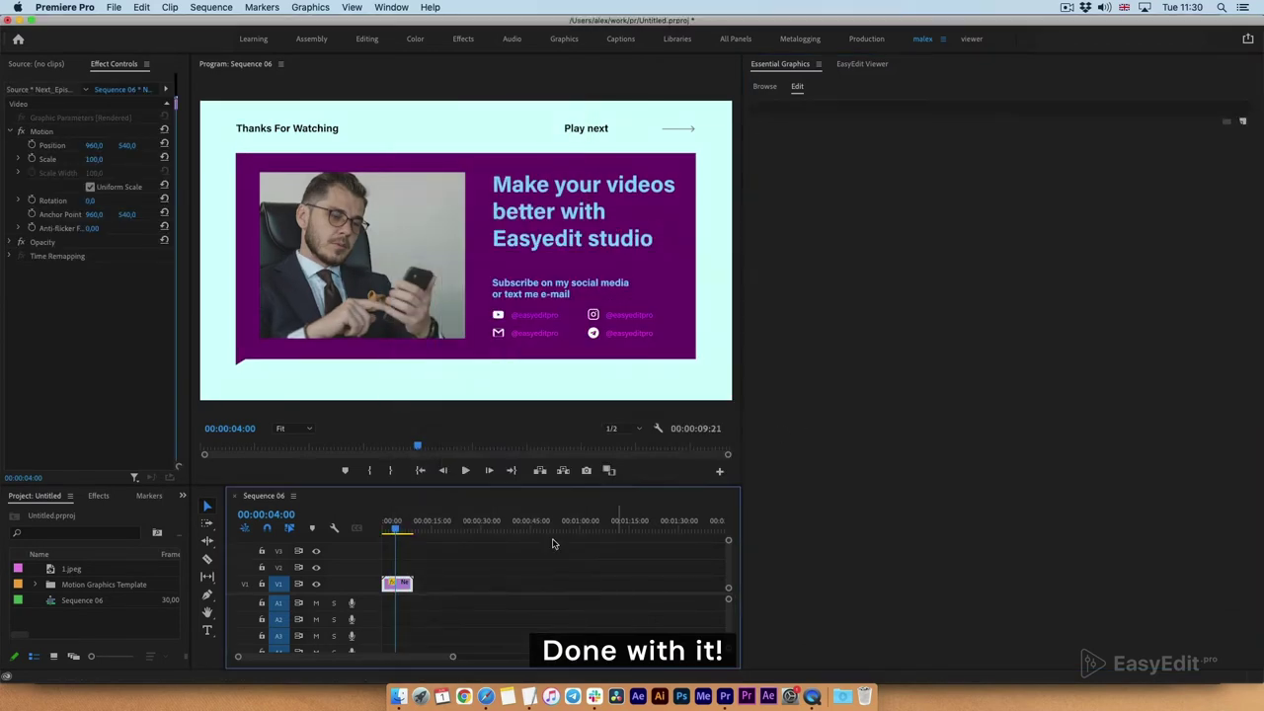
{"action": "left_click", "coordinate": [420, 470]}
{"action": "left_click", "coordinate": [465, 470]}
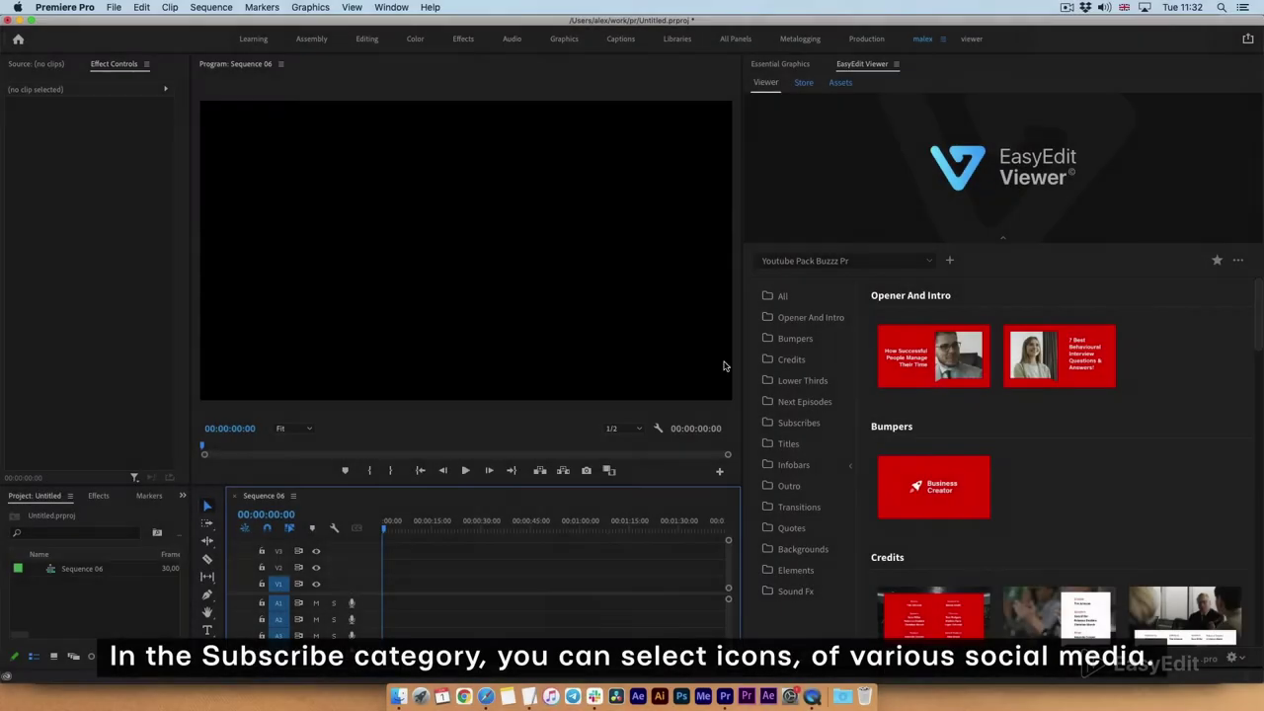
- Add a Subscribes template, Render and Replace it, and play the Follow me banner
{"action": "left_click", "coordinate": [781, 425]}
{"action": "left_click", "coordinate": [938, 365]}
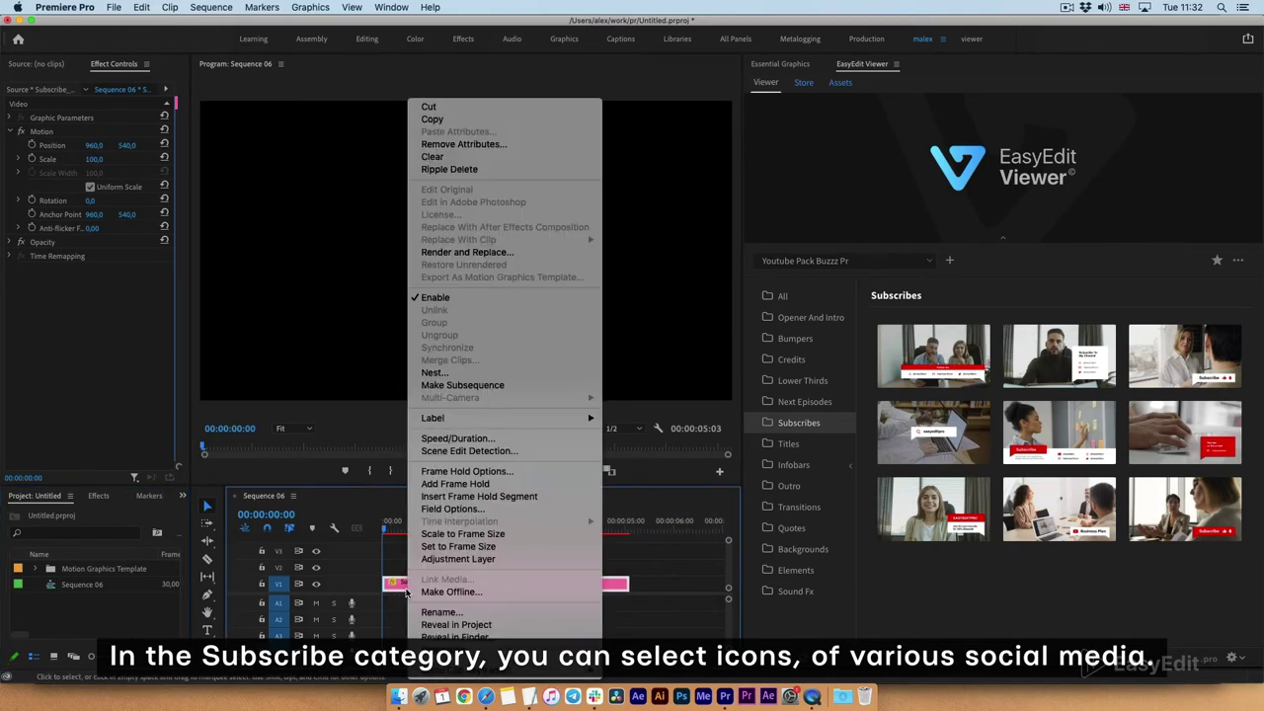
{"action": "right_click", "coordinate": [409, 584]}
{"action": "left_click", "coordinate": [481, 253]}
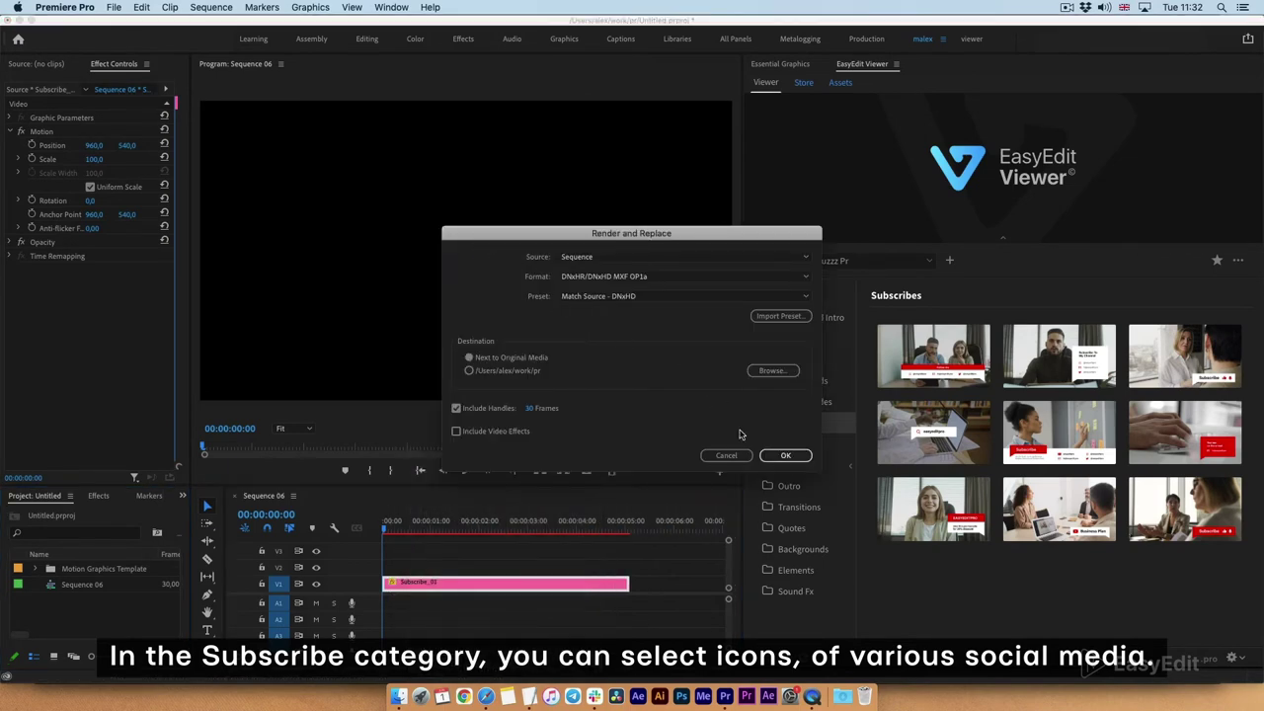
{"action": "left_click", "coordinate": [765, 455]}
{"action": "left_click", "coordinate": [466, 471]}
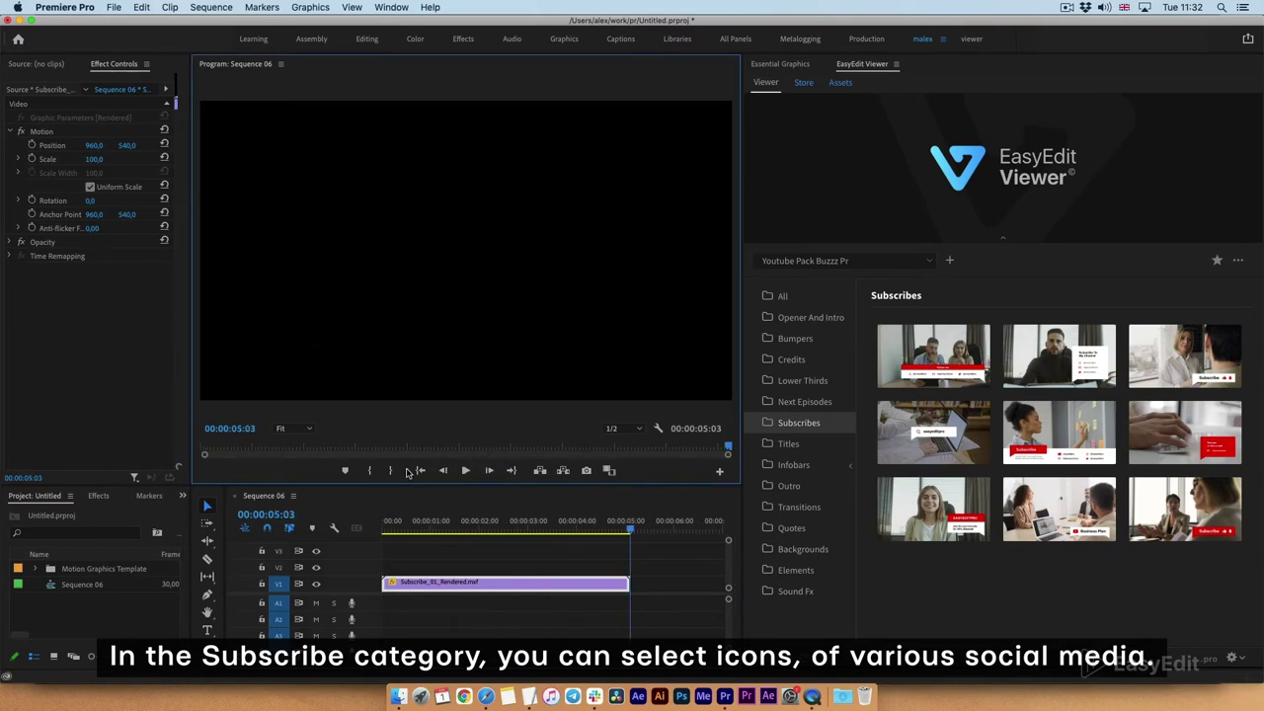
{"action": "left_click", "coordinate": [489, 534]}
- Restore the Subscribe clip to an editable graphic and expand its Text Position/Scale settings
{"action": "right_click", "coordinate": [468, 591]}
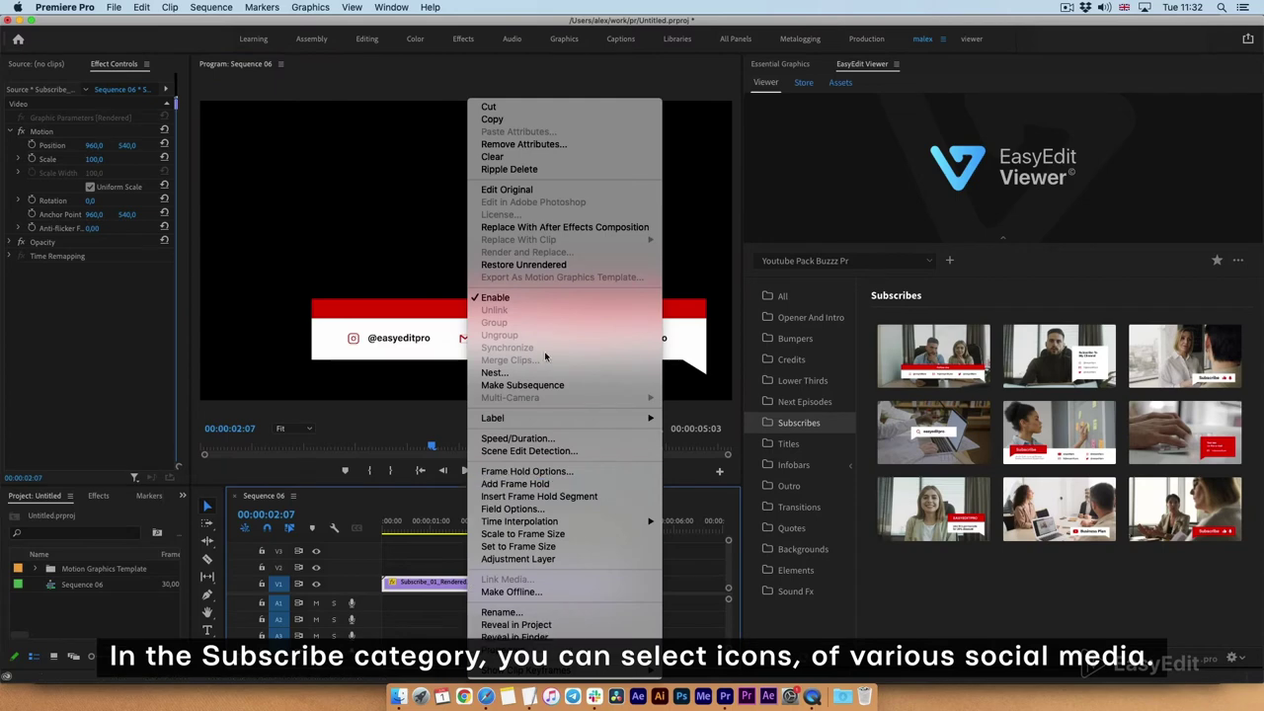
{"action": "left_click", "coordinate": [523, 264]}
{"action": "left_click", "coordinate": [786, 67]}
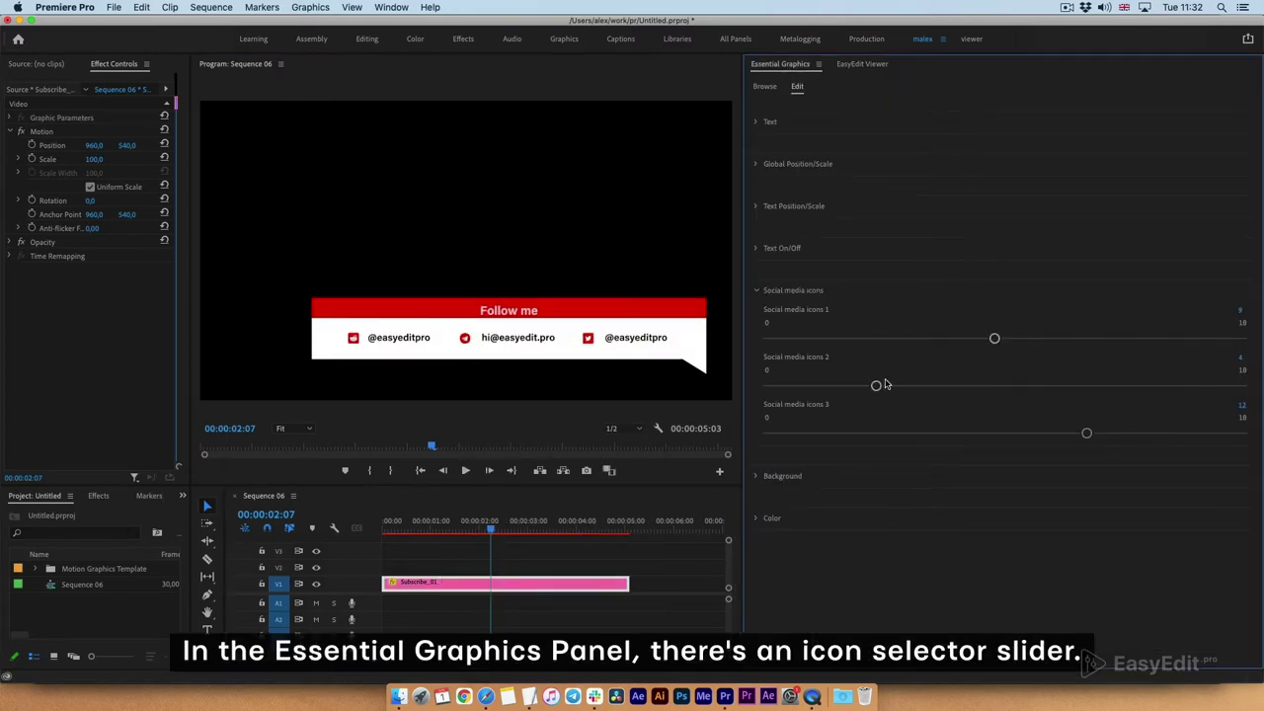
{"action": "left_click", "coordinate": [757, 291]}
{"action": "left_click", "coordinate": [756, 205]}
- Shift the Line 1 and Line 3 X positions to spread the social icons apart
{"action": "scroll", "coordinate": [756, 208], "scroll_direction": "down", "scroll_amount": 1}
{"action": "scroll", "coordinate": [755, 227], "scroll_direction": "down", "scroll_amount": 3}
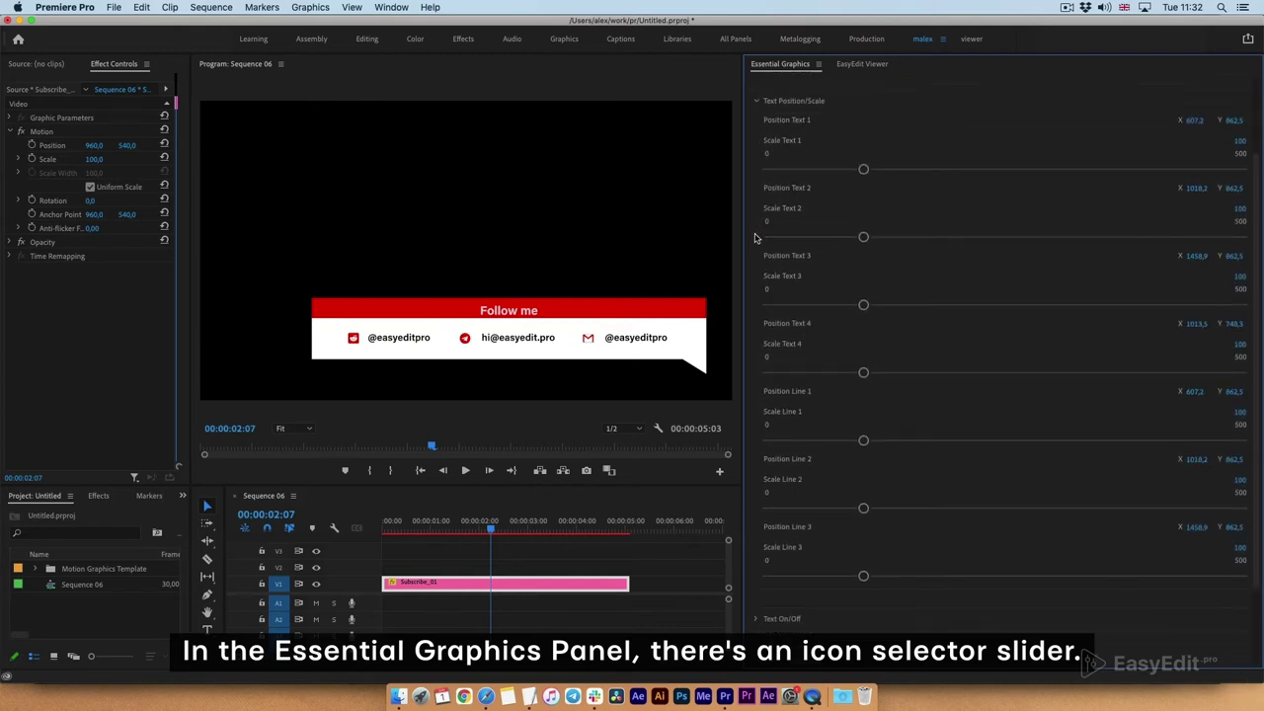
{"action": "scroll", "coordinate": [755, 237], "scroll_direction": "down", "scroll_amount": 1}
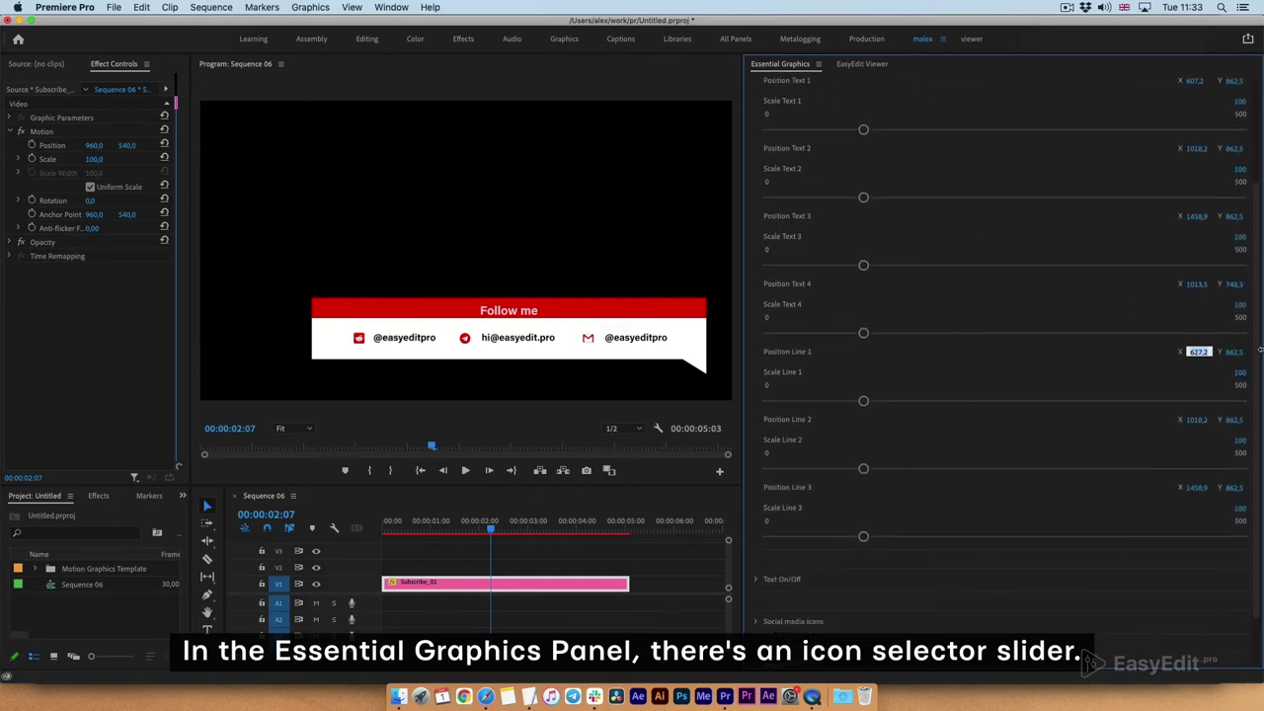
{"action": "mouse_move", "coordinate": [1257, 355]}
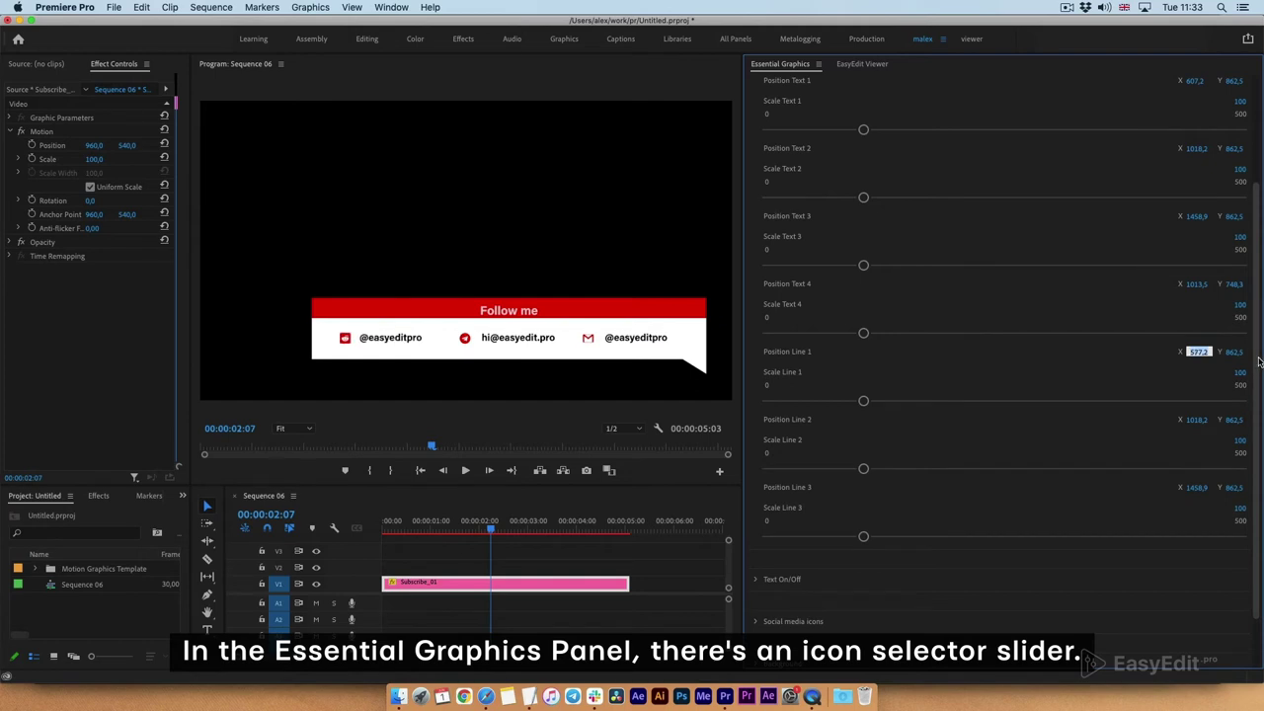
{"action": "key", "text": "shift+Down"}
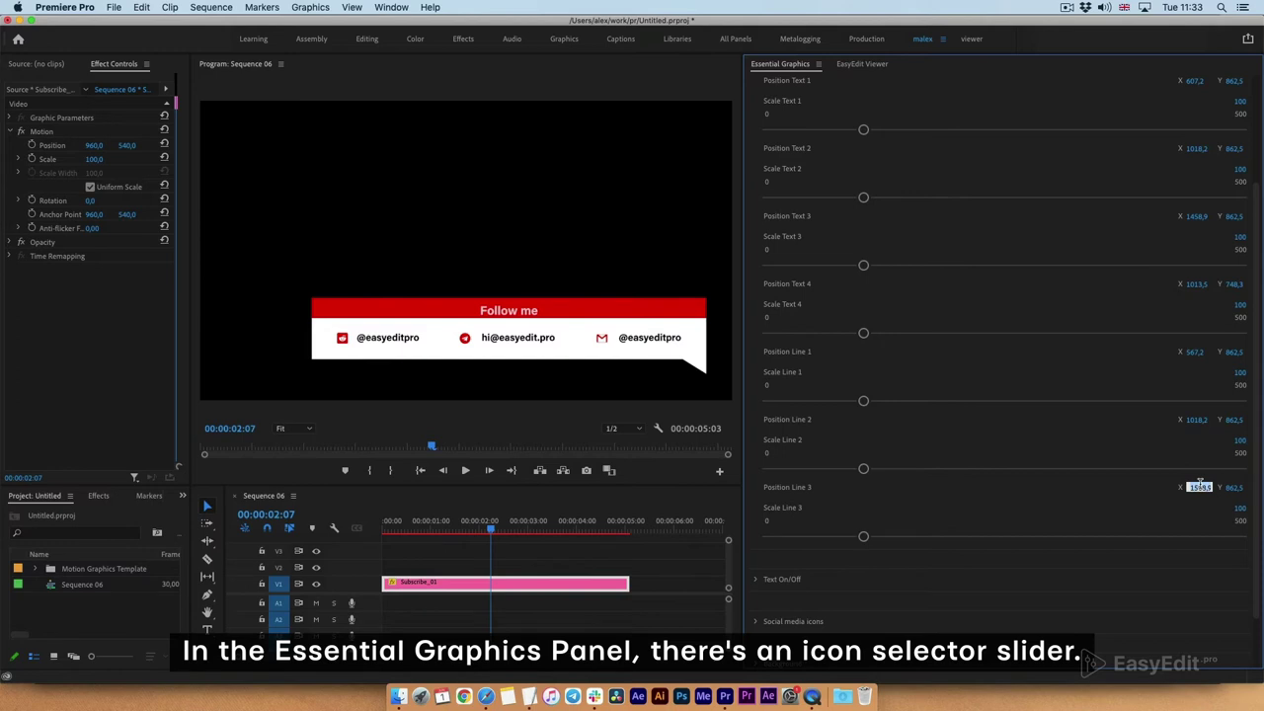
{"action": "scroll", "coordinate": [746, 118], "scroll_direction": "up", "scroll_amount": 3}
{"action": "scroll", "coordinate": [746, 108], "scroll_direction": "up", "scroll_amount": 3}
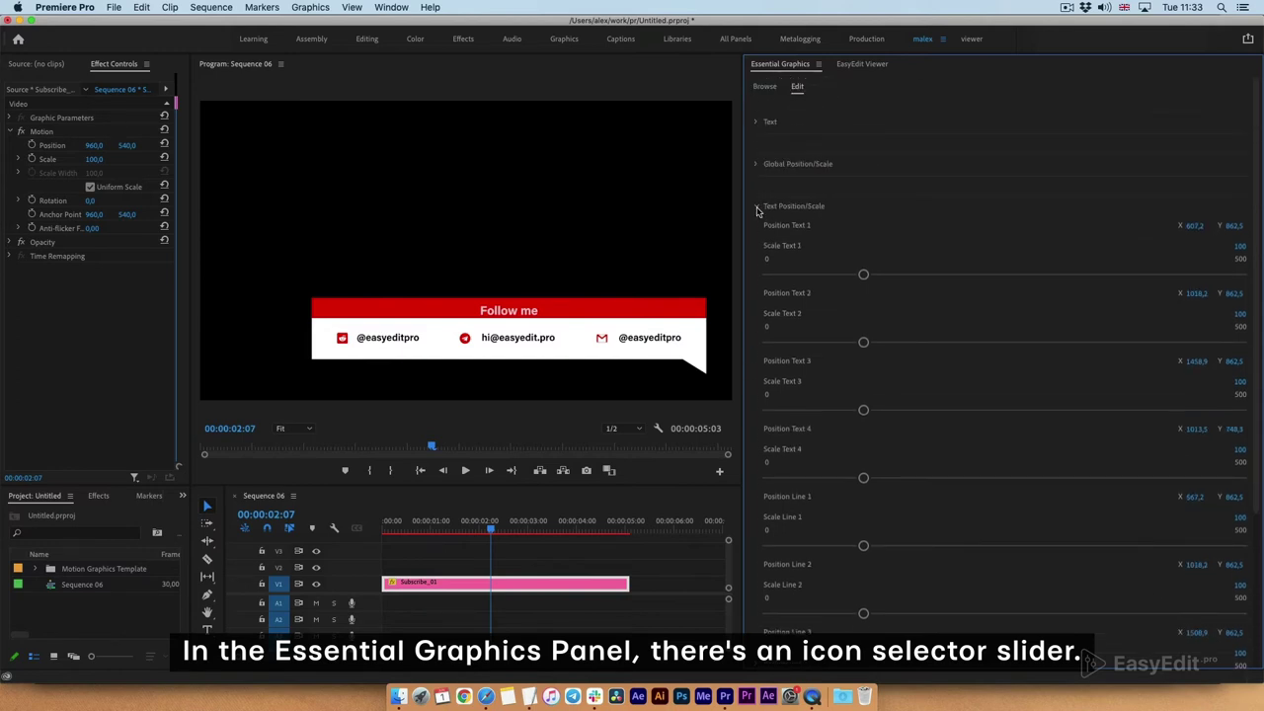
- Render and Replace the adjusted banner and play it back
{"action": "left_click", "coordinate": [755, 206]}
{"action": "right_click", "coordinate": [440, 590]}
{"action": "left_click", "coordinate": [501, 251]}
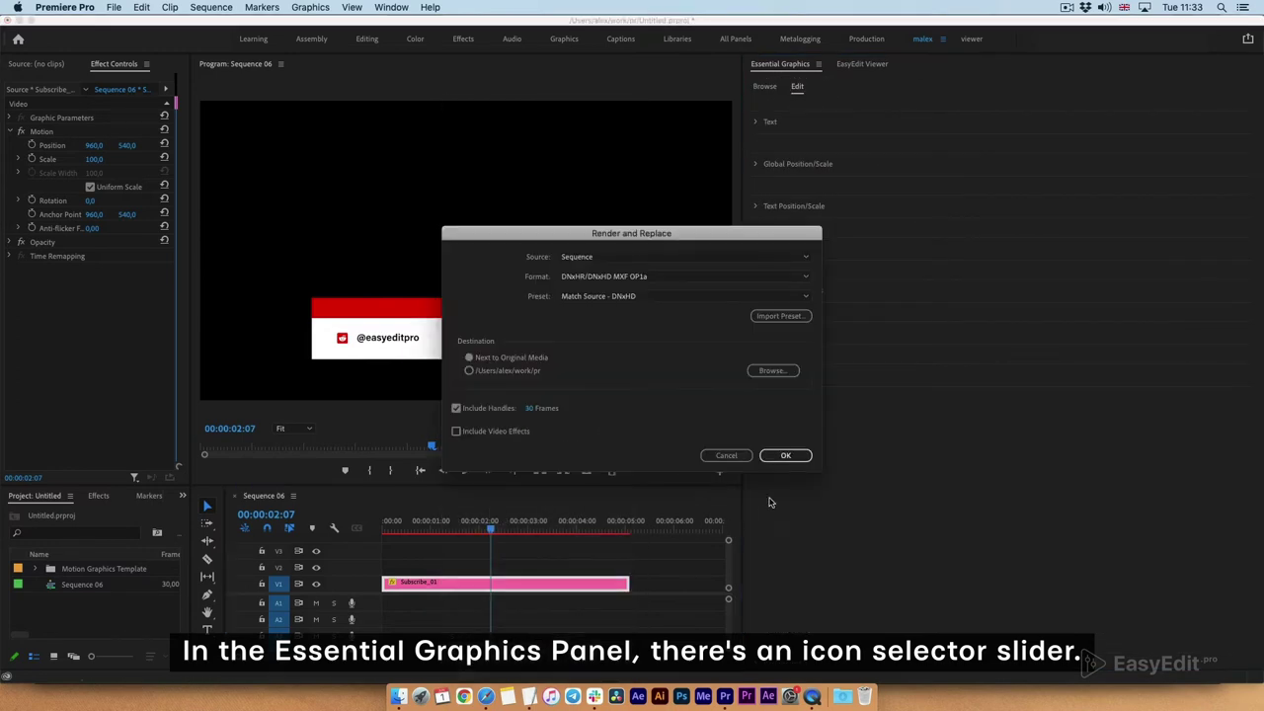
{"action": "left_click", "coordinate": [787, 451]}
{"action": "left_click", "coordinate": [468, 470]}
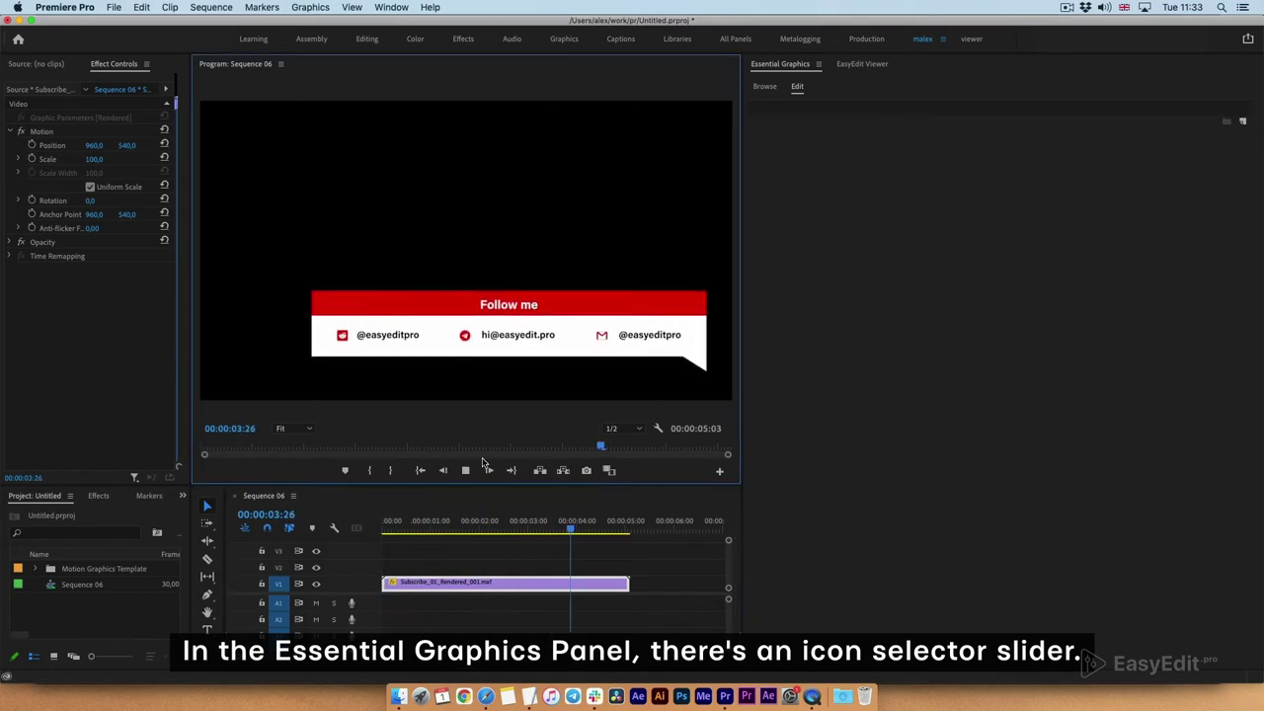
{"action": "left_click", "coordinate": [499, 520]}
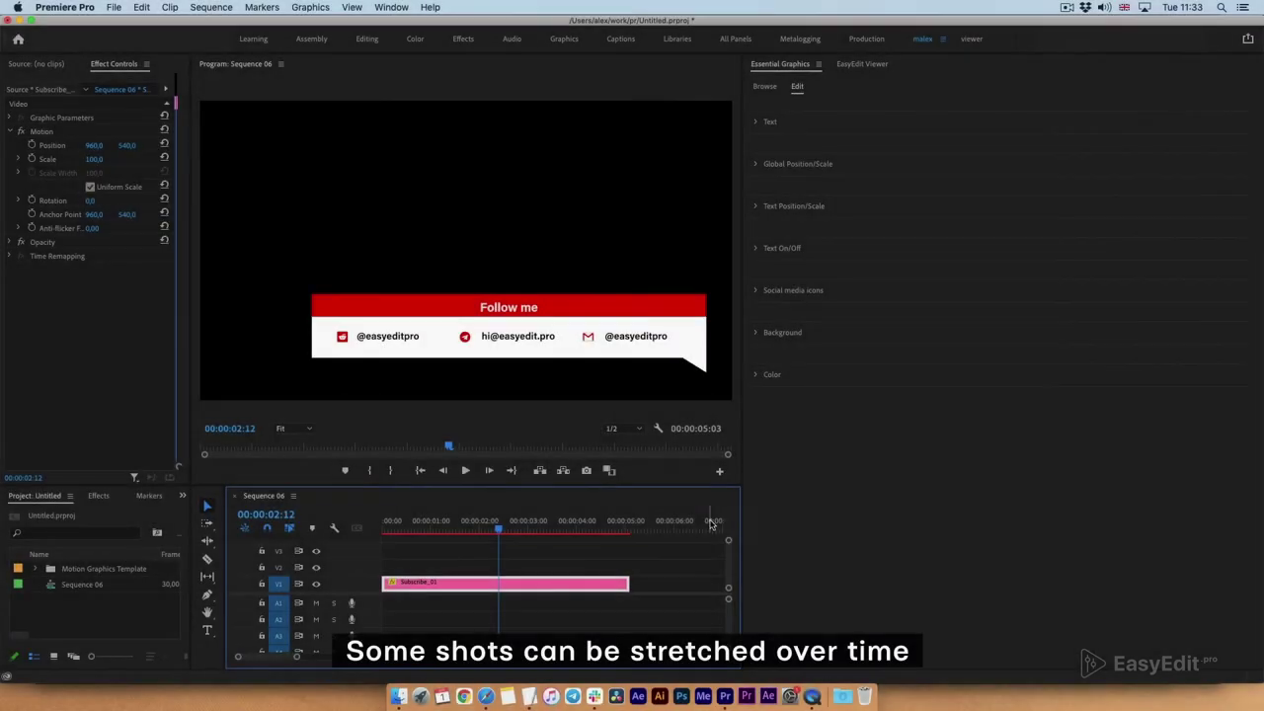
- Stretch the Subscribe banner to about ten seconds, render and replace it, and play it back
{"action": "left_click_drag", "start_coordinate": [296, 657], "coordinate": [276, 656]}
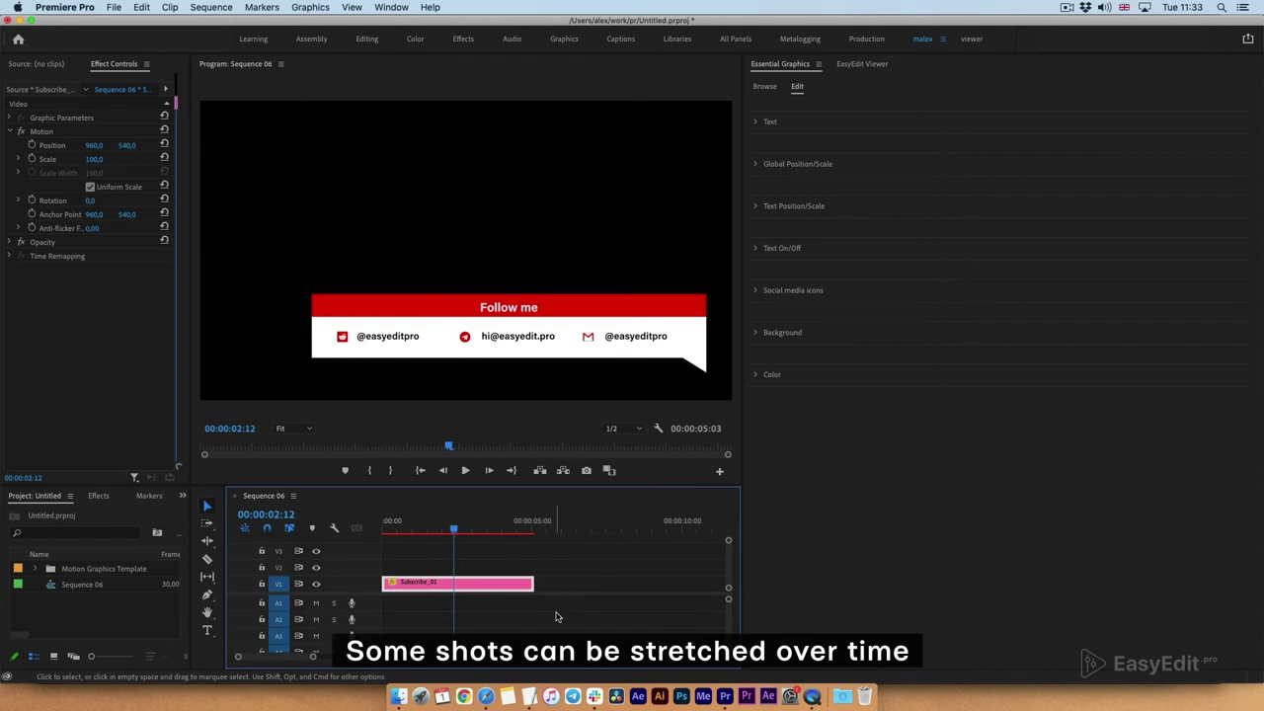
{"action": "mouse_move", "coordinate": [533, 582]}
{"action": "left_mouse_down"}
{"action": "mouse_move", "coordinate": [628, 576]}
{"action": "mouse_move", "coordinate": [678, 589]}
{"action": "left_mouse_up"}
{"action": "mouse_move", "coordinate": [456, 529]}
{"action": "left_mouse_down"}
{"action": "mouse_move", "coordinate": [409, 528]}
{"action": "mouse_move", "coordinate": [388, 556]}
{"action": "left_mouse_up"}
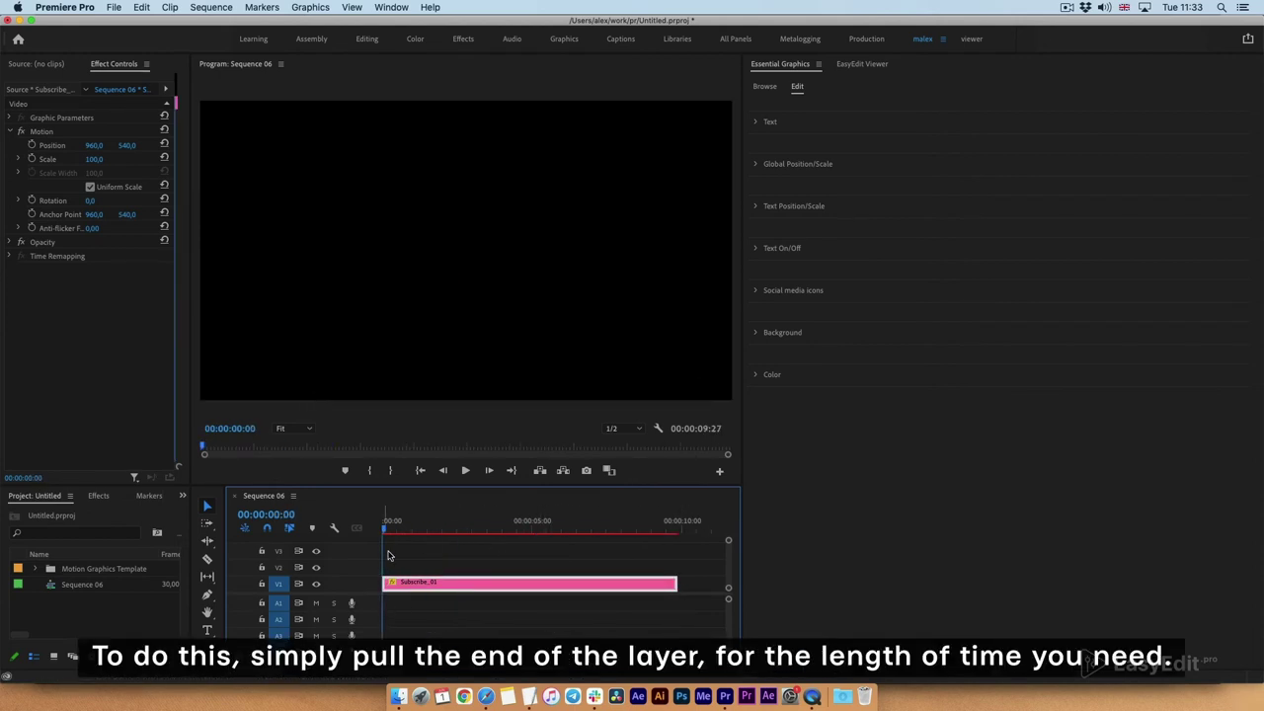
{"action": "right_click", "coordinate": [425, 588]}
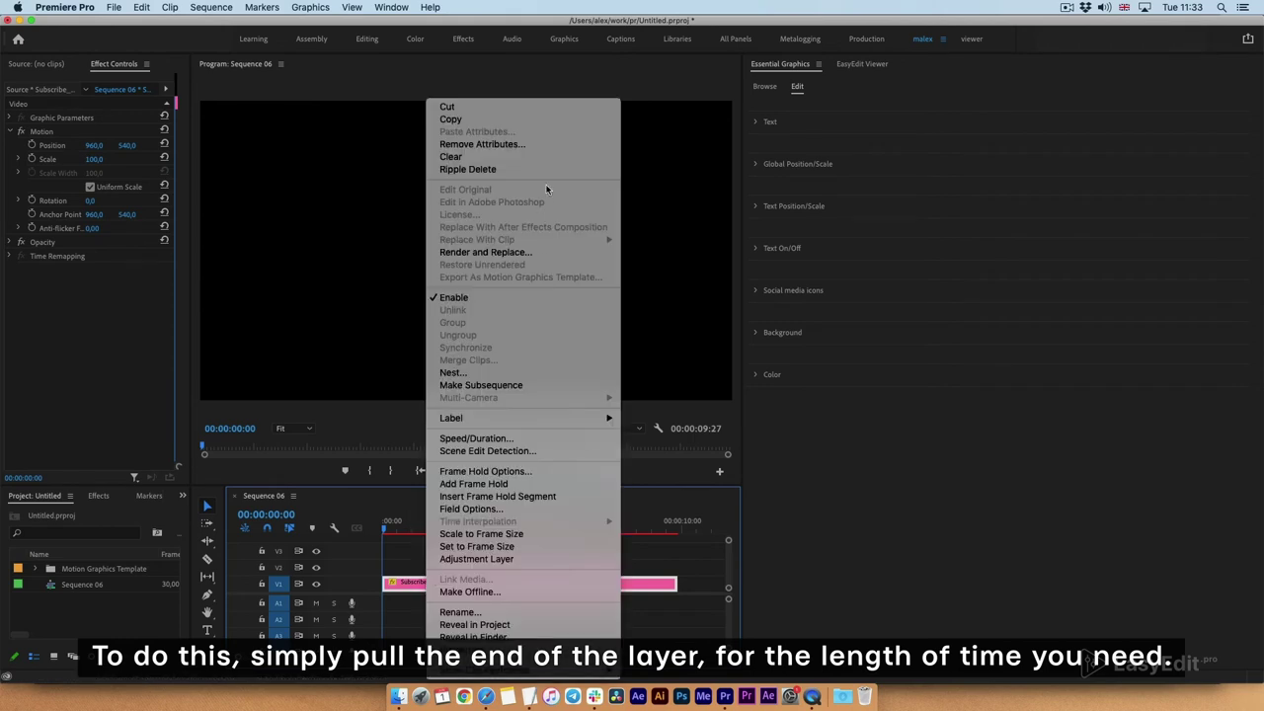
{"action": "left_click", "coordinate": [493, 253]}
{"action": "left_click", "coordinate": [787, 455]}
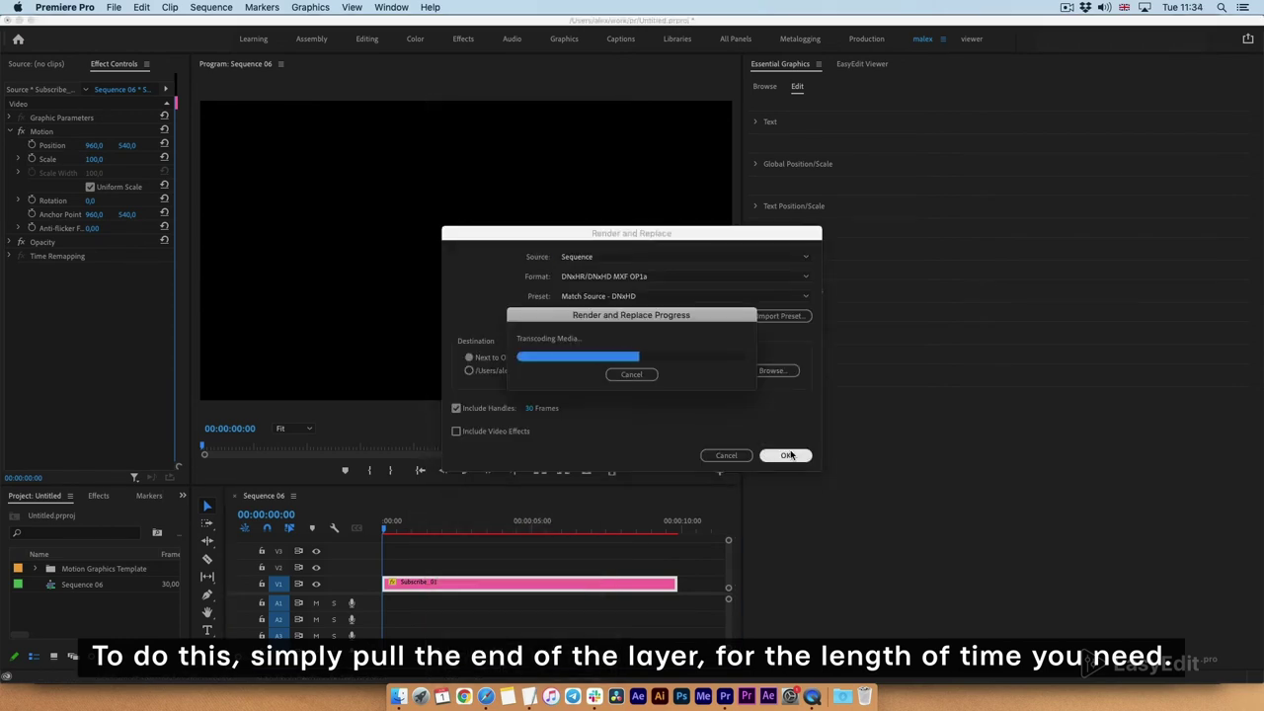
{"action": "left_click", "coordinate": [466, 472]}
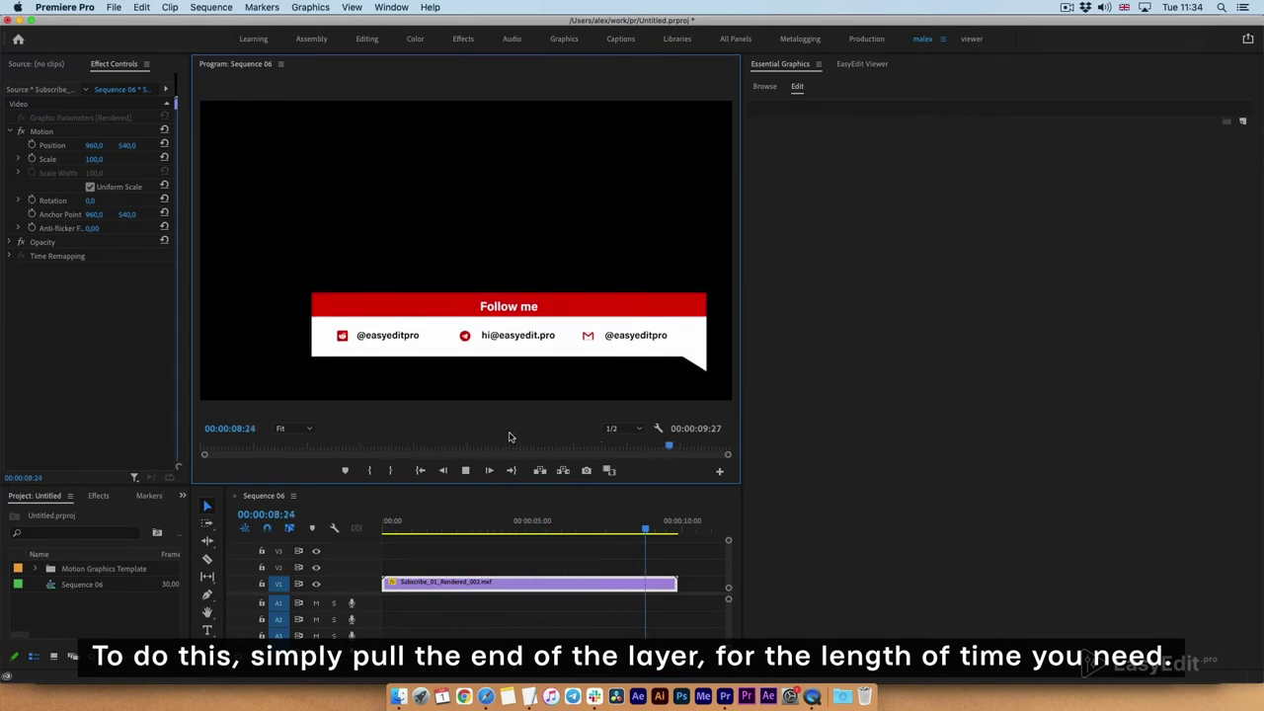
- Restore the banner as a graphic, trim it to 00:00:01:15, then render, replace and play it
{"action": "left_click", "coordinate": [502, 523]}
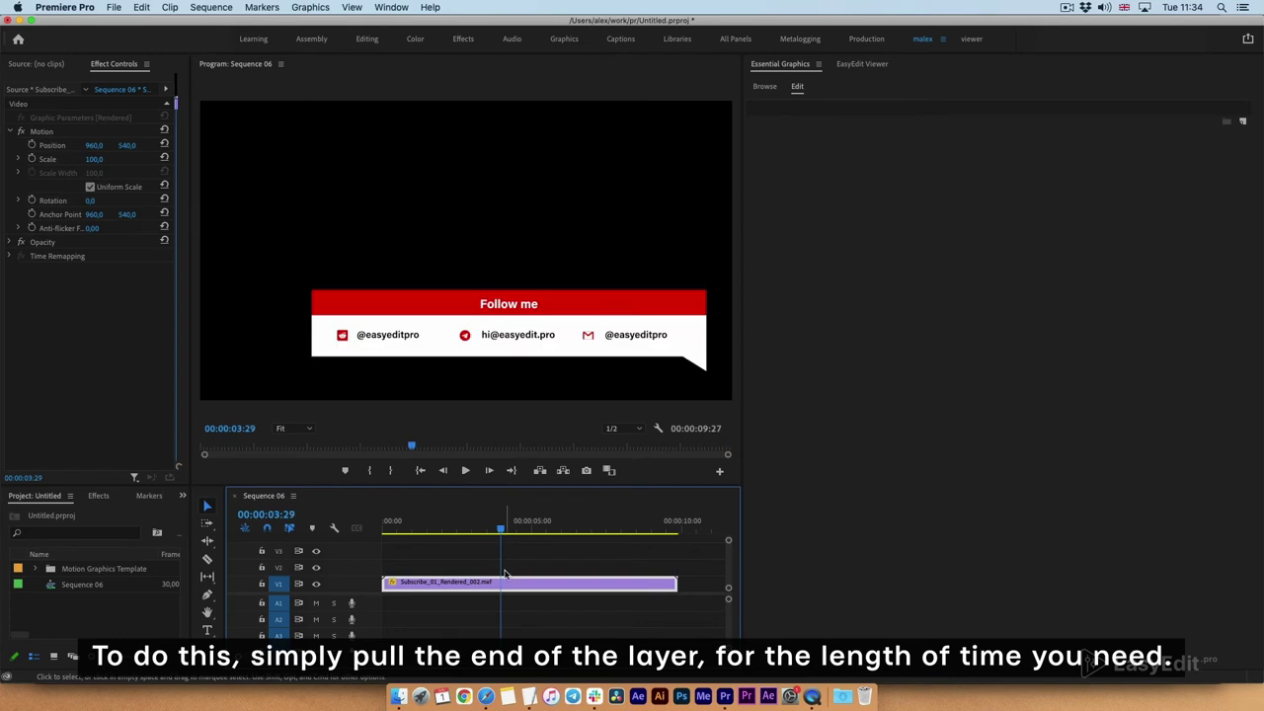
{"action": "right_click", "coordinate": [503, 582]}
{"action": "left_click", "coordinate": [595, 265]}
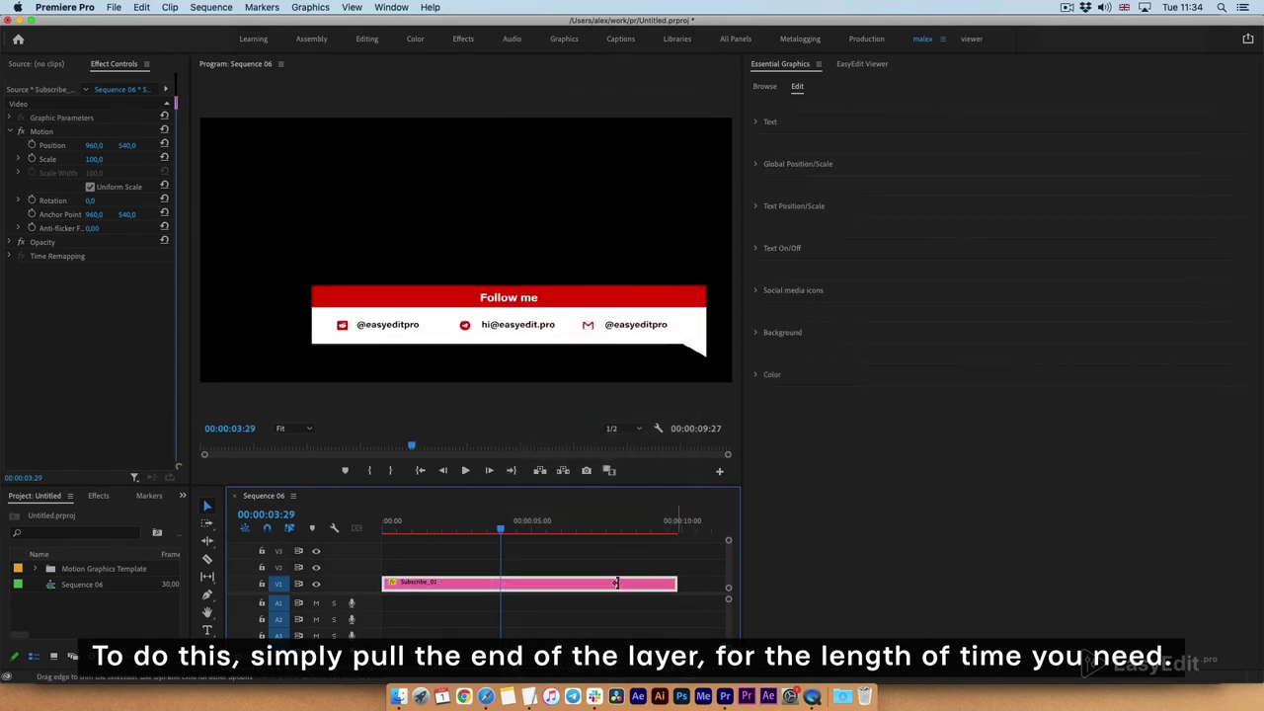
{"action": "left_click_drag", "start_coordinate": [677, 583], "coordinate": [425, 582]}
{"action": "left_click", "coordinate": [383, 523]}
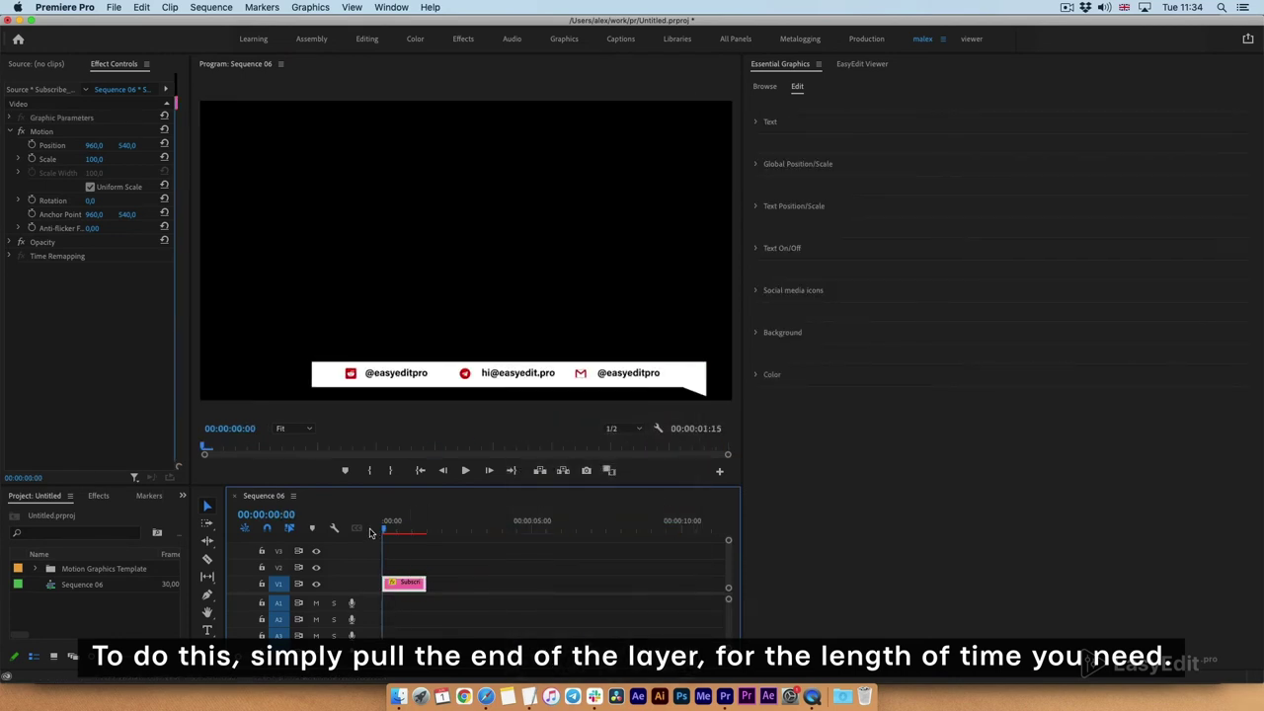
{"action": "right_click", "coordinate": [405, 582]}
{"action": "left_click", "coordinate": [476, 254]}
{"action": "left_click", "coordinate": [790, 454]}
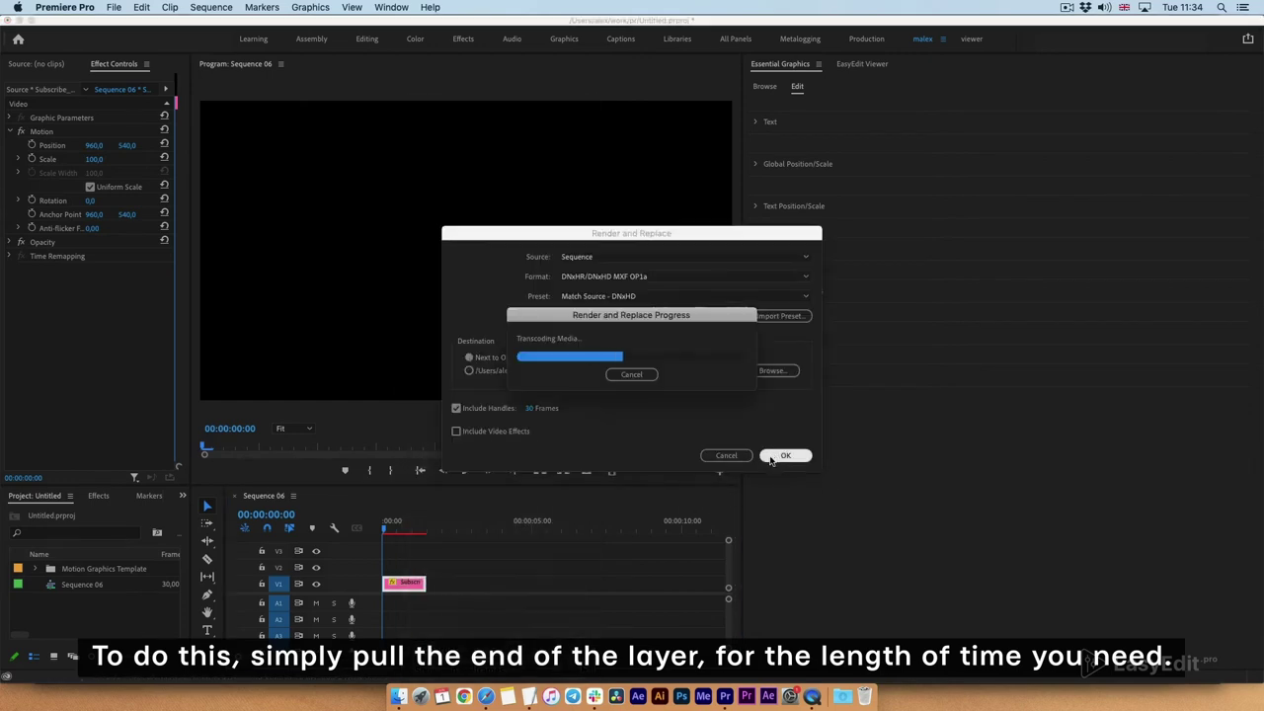
{"action": "left_click", "coordinate": [463, 471]}
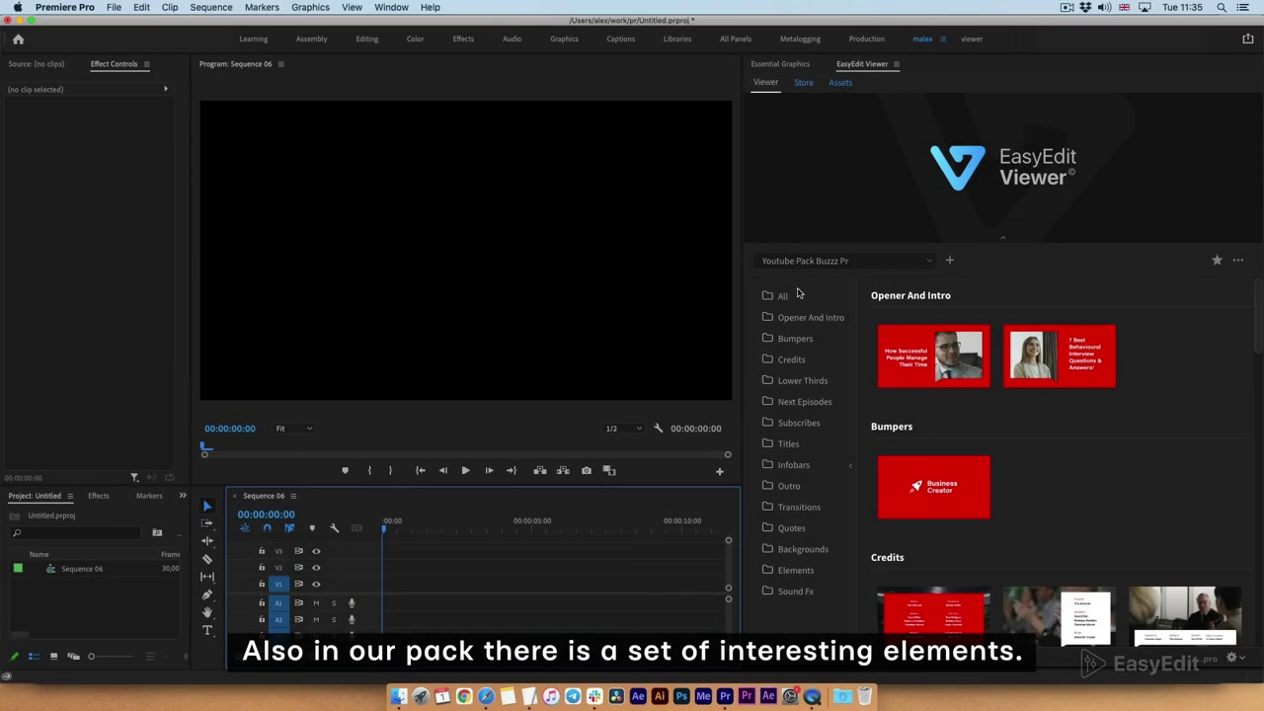
- Place the Elements Apr 3rd date badge on V1, render and replace it, then play it
{"action": "left_click", "coordinate": [796, 569]}
{"action": "scroll", "coordinate": [993, 416], "scroll_direction": "down", "scroll_amount": 1}
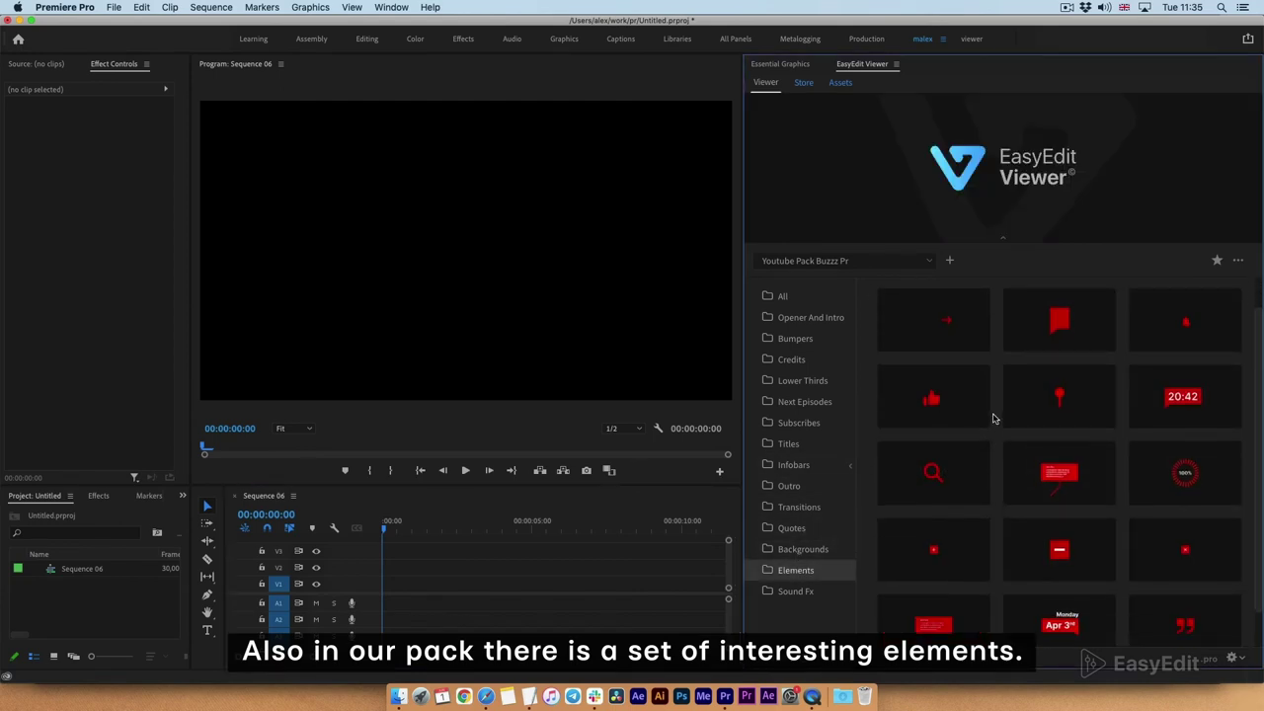
{"action": "scroll", "coordinate": [995, 418], "scroll_direction": "down", "scroll_amount": 3}
{"action": "left_click_drag", "start_coordinate": [1055, 585], "coordinate": [462, 584]}
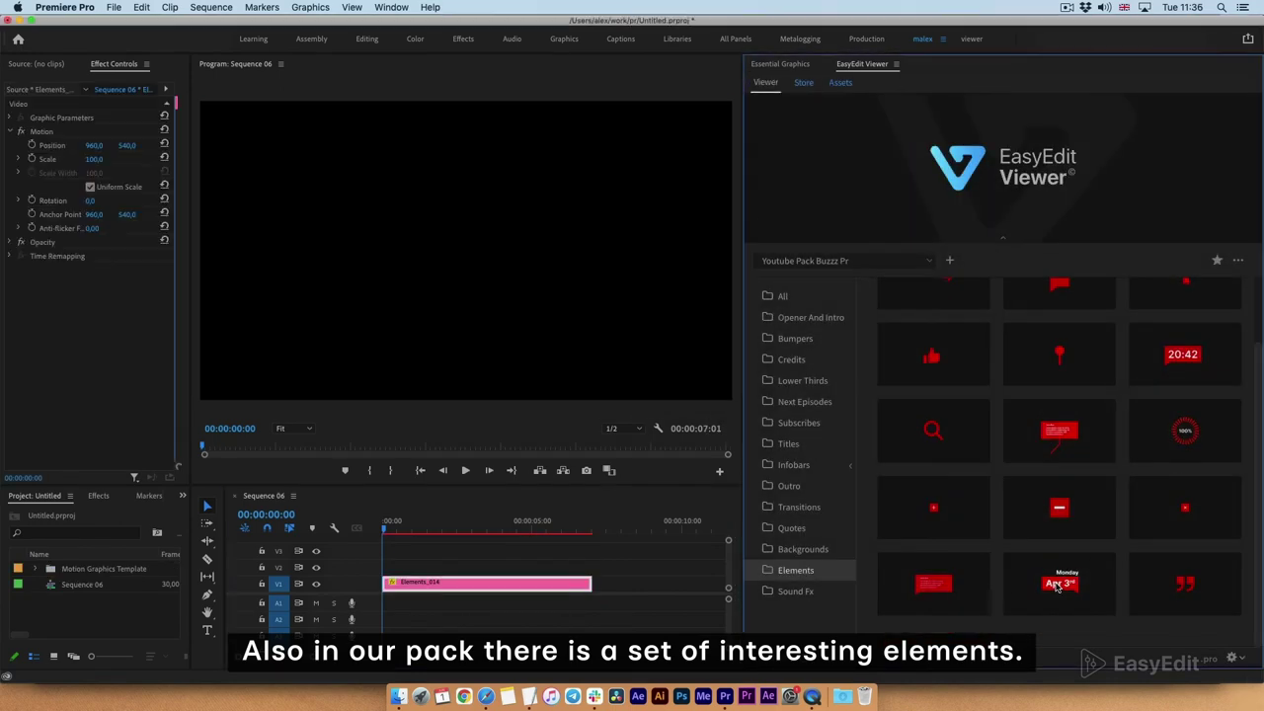
{"action": "right_click", "coordinate": [436, 585]}
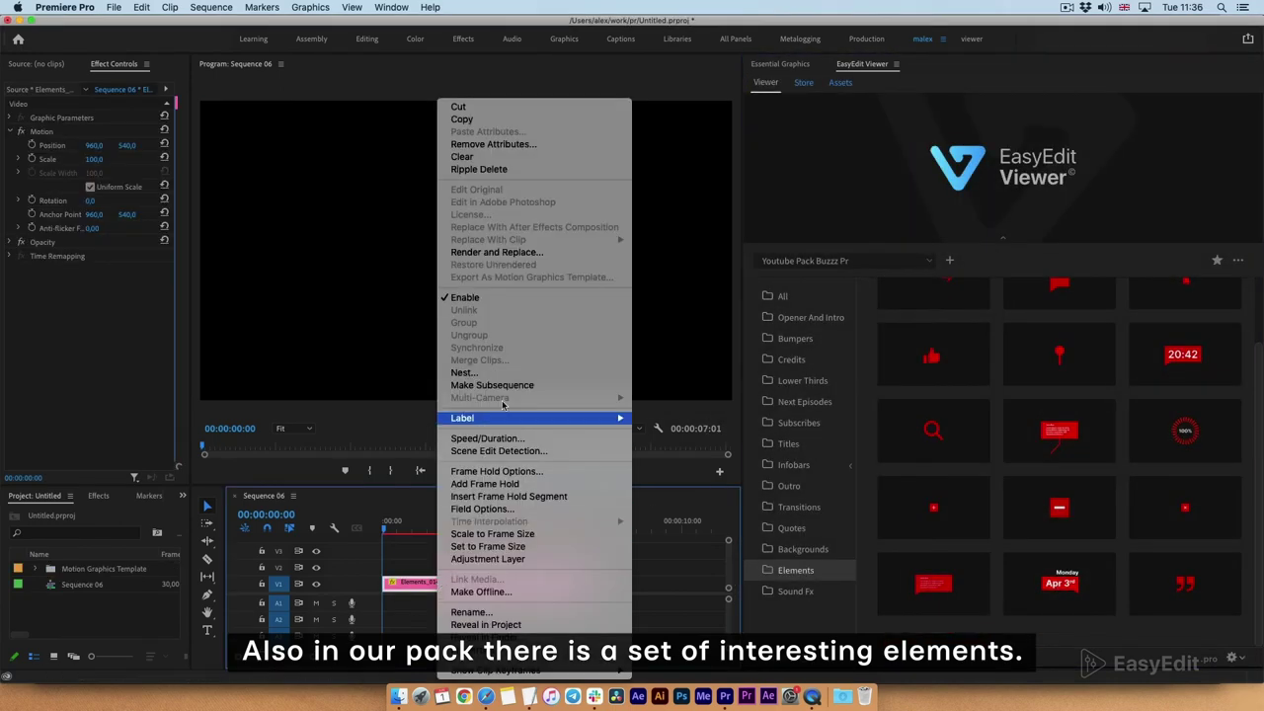
{"action": "left_click", "coordinate": [511, 255]}
{"action": "left_click", "coordinate": [785, 455]}
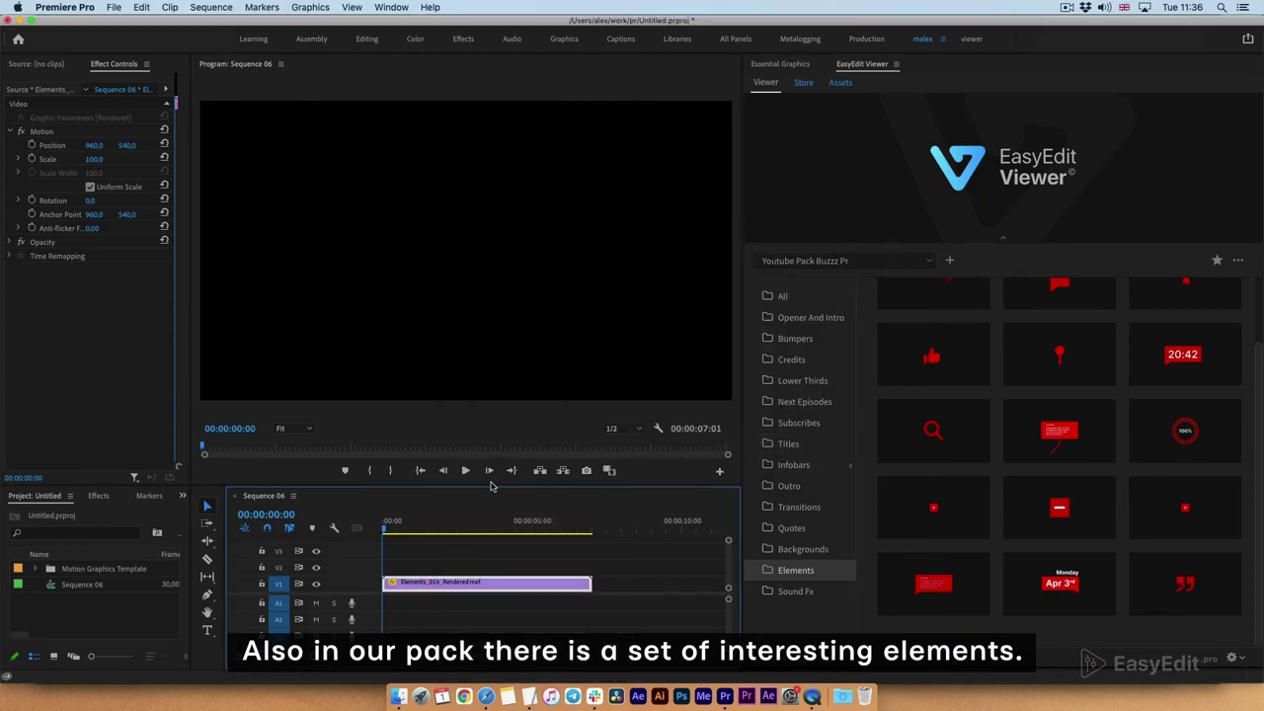
{"action": "left_click", "coordinate": [465, 471]}
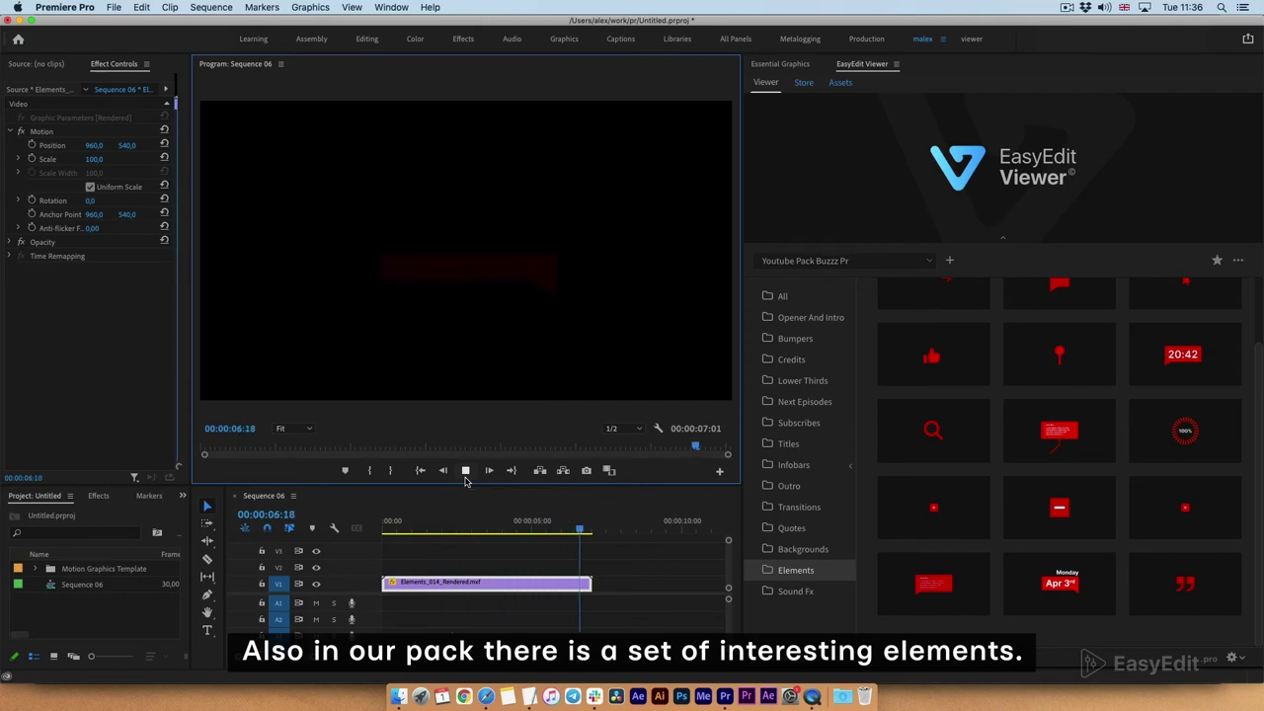
- Restore the date clip as a graphic and edit its text to May 4, 'th' and Thursday
{"action": "left_click", "coordinate": [471, 521]}
{"action": "right_click", "coordinate": [474, 582]}
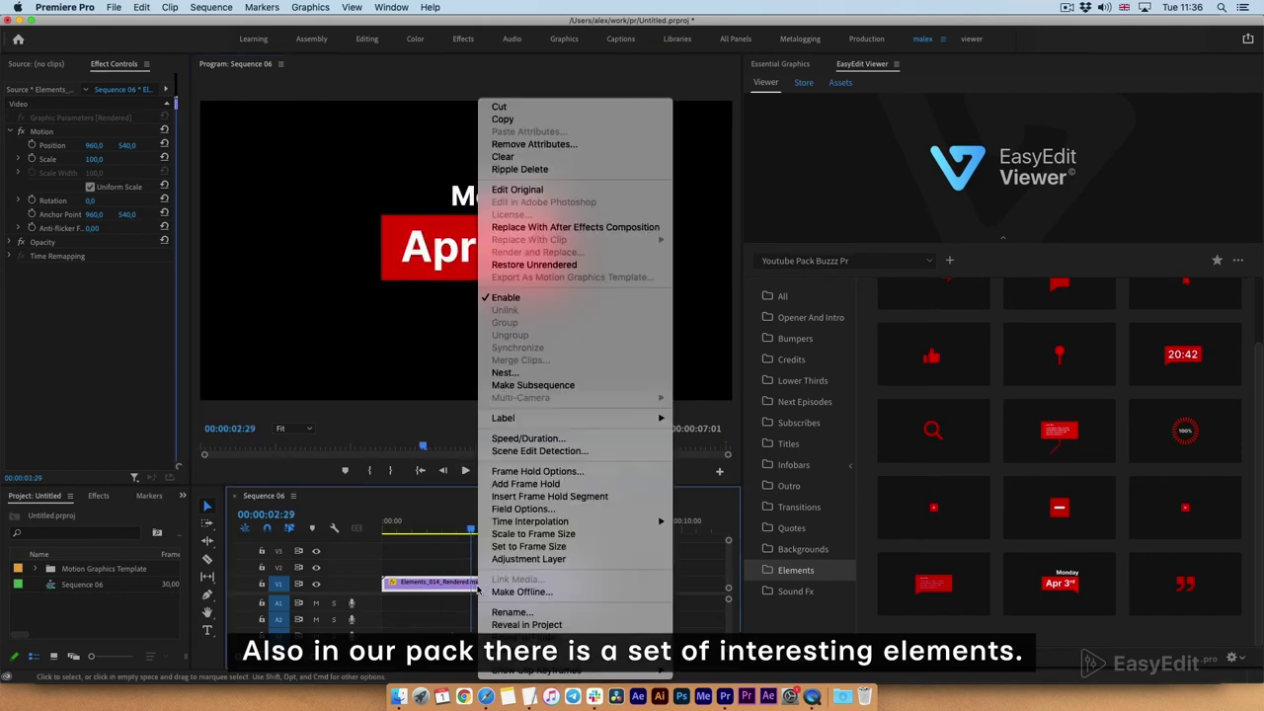
{"action": "left_click", "coordinate": [518, 268]}
{"action": "left_click", "coordinate": [765, 65]}
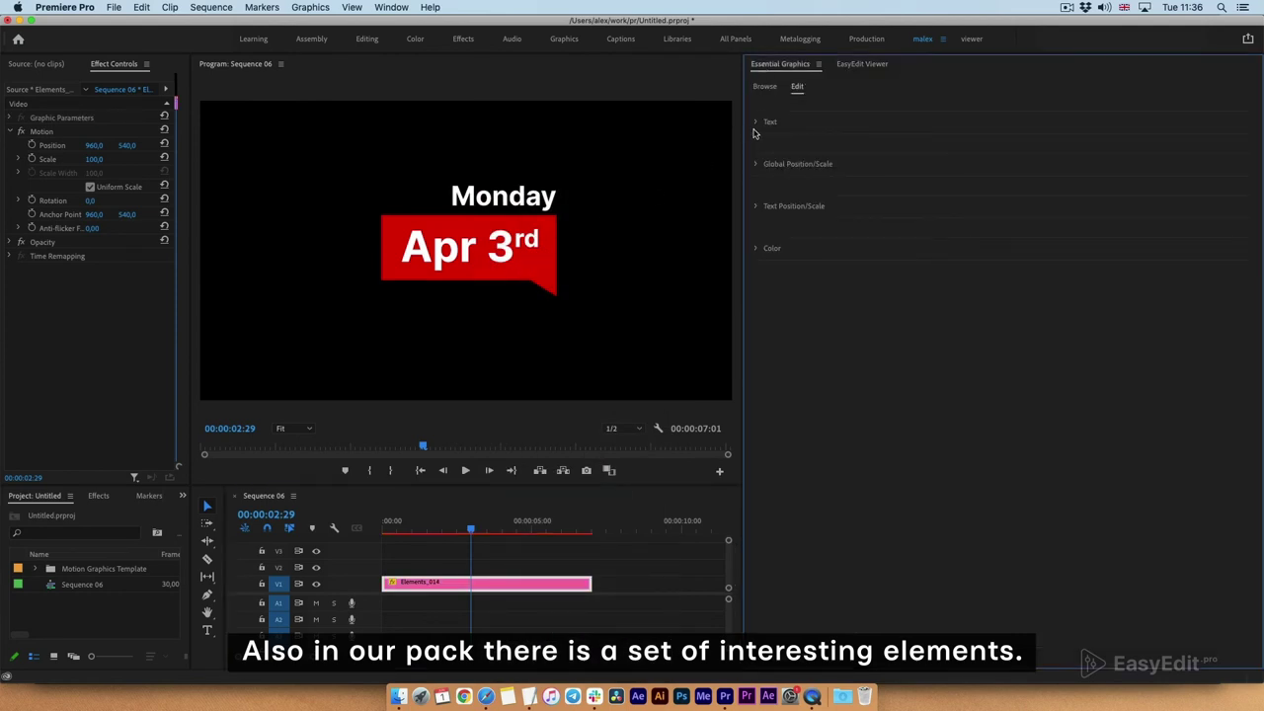
{"action": "left_click", "coordinate": [756, 123]}
{"action": "left_click", "coordinate": [782, 156]}
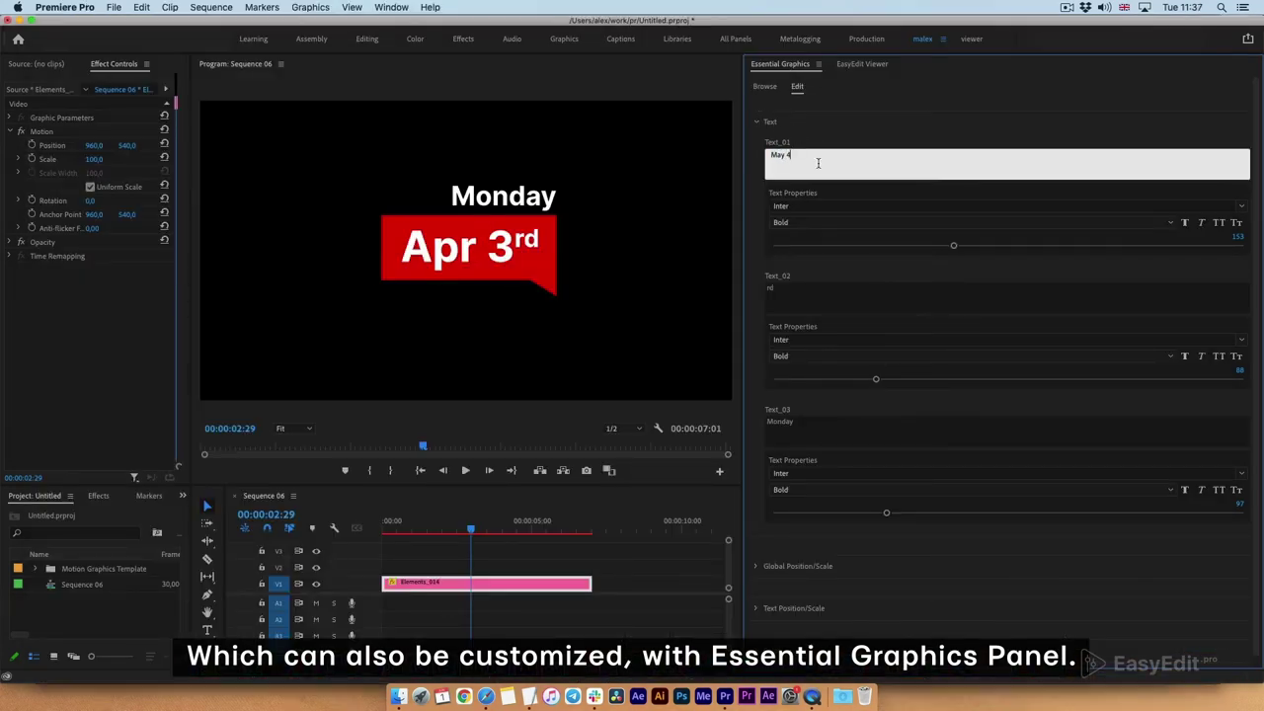
{"action": "left_click", "coordinate": [814, 290]}
{"action": "type", "text": "th"}
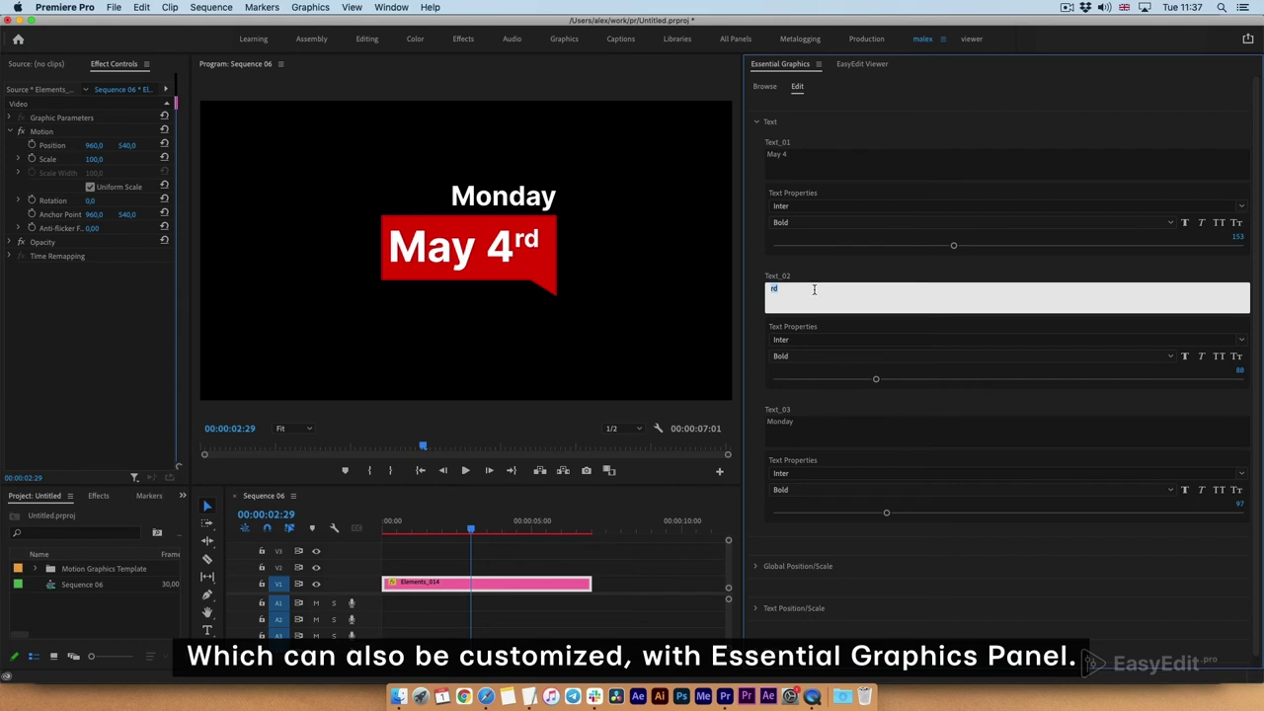
{"action": "left_click", "coordinate": [840, 124]}
{"action": "left_click", "coordinate": [790, 421]}
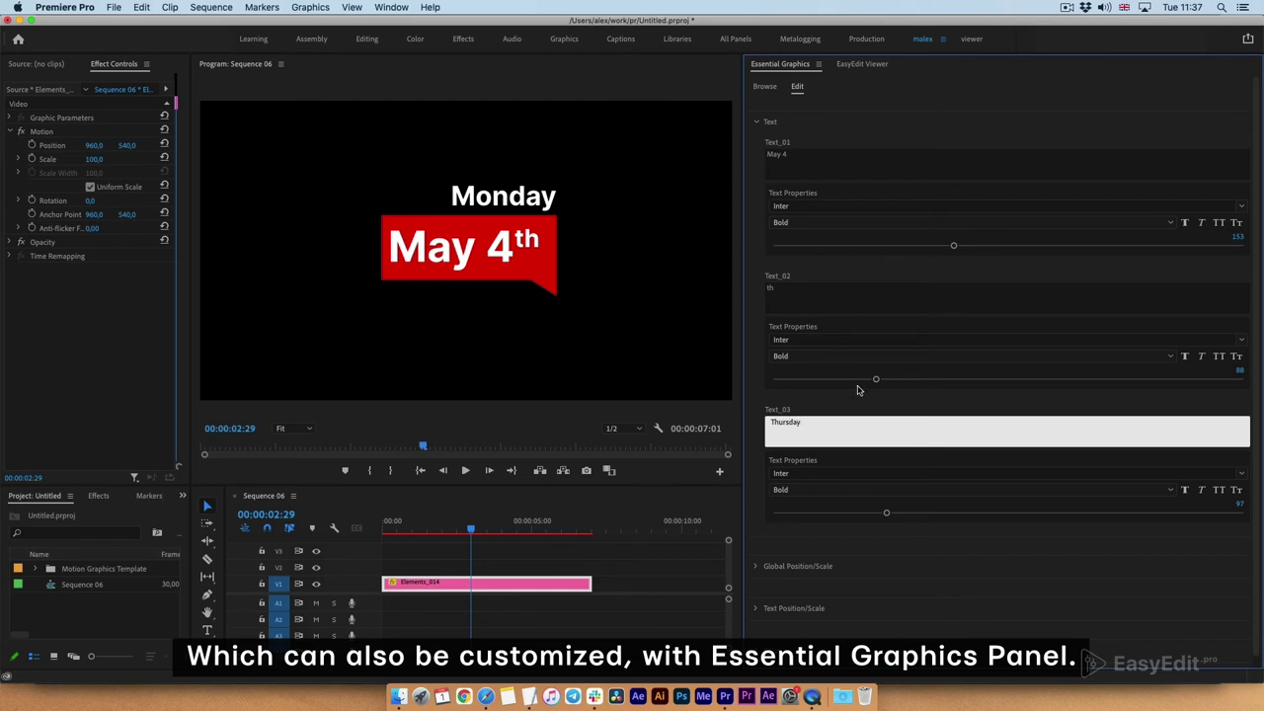
- Confirm Thursday as the weekday and make the date box shape dark purple
{"action": "left_click", "coordinate": [855, 392]}
{"action": "left_click", "coordinate": [754, 121]}
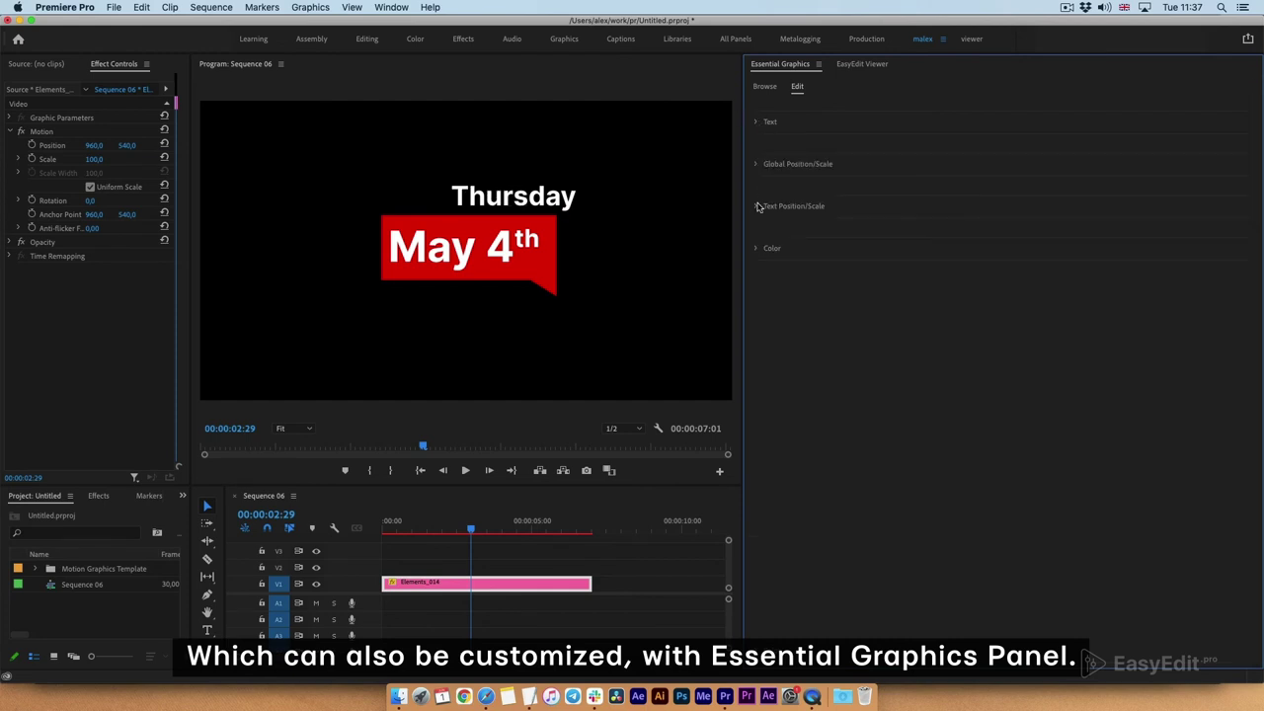
{"action": "left_click", "coordinate": [755, 249]}
{"action": "left_click", "coordinate": [772, 308]}
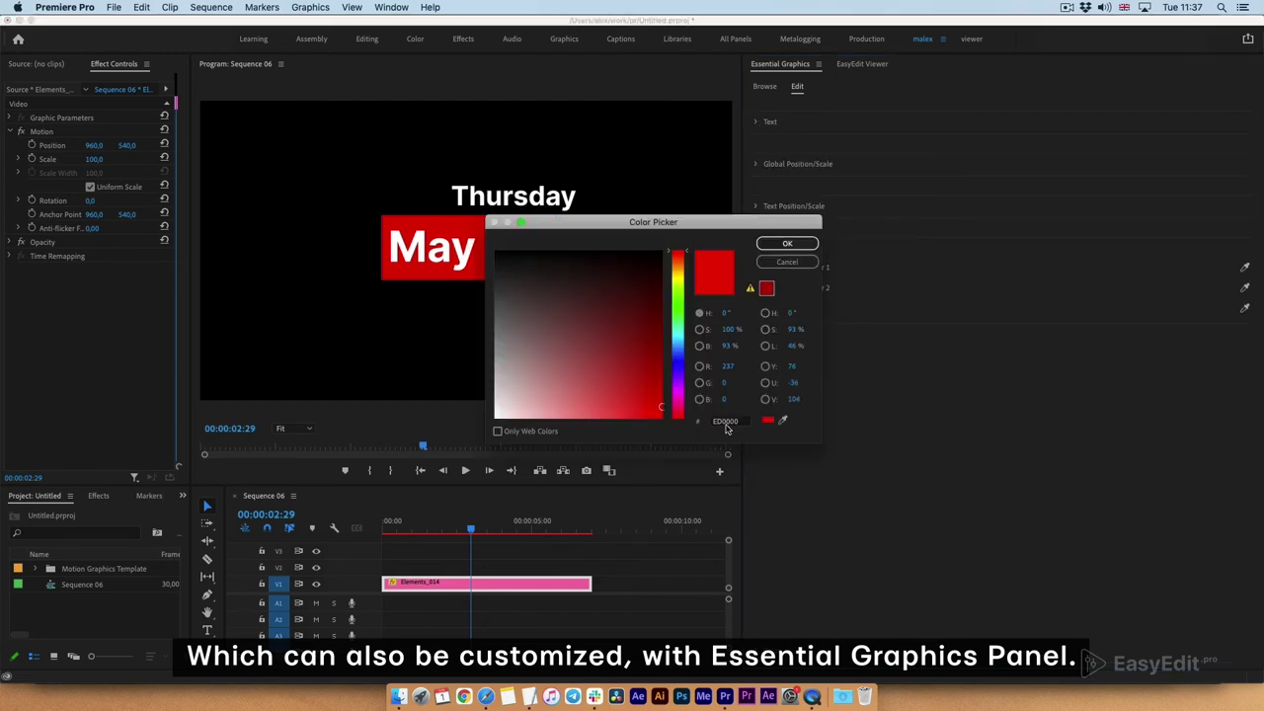
{"action": "left_click", "coordinate": [680, 401]}
{"action": "left_click", "coordinate": [672, 333]}
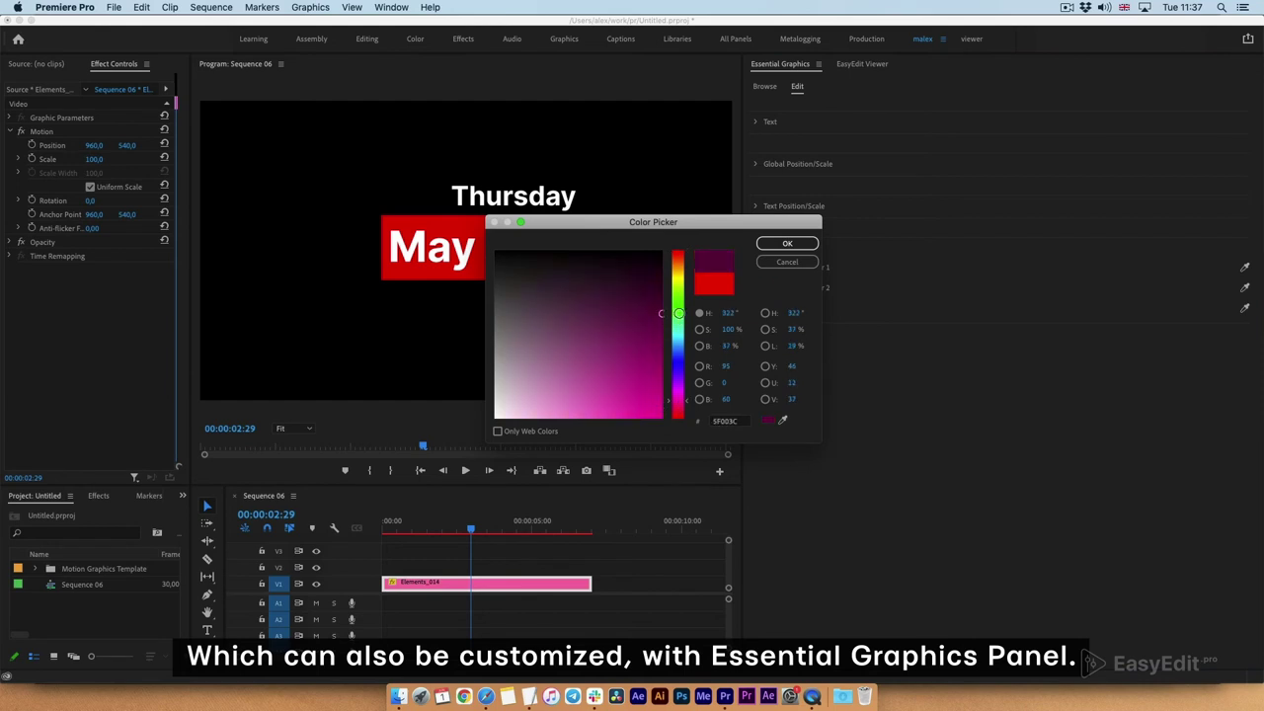
{"action": "left_click", "coordinate": [787, 244]}
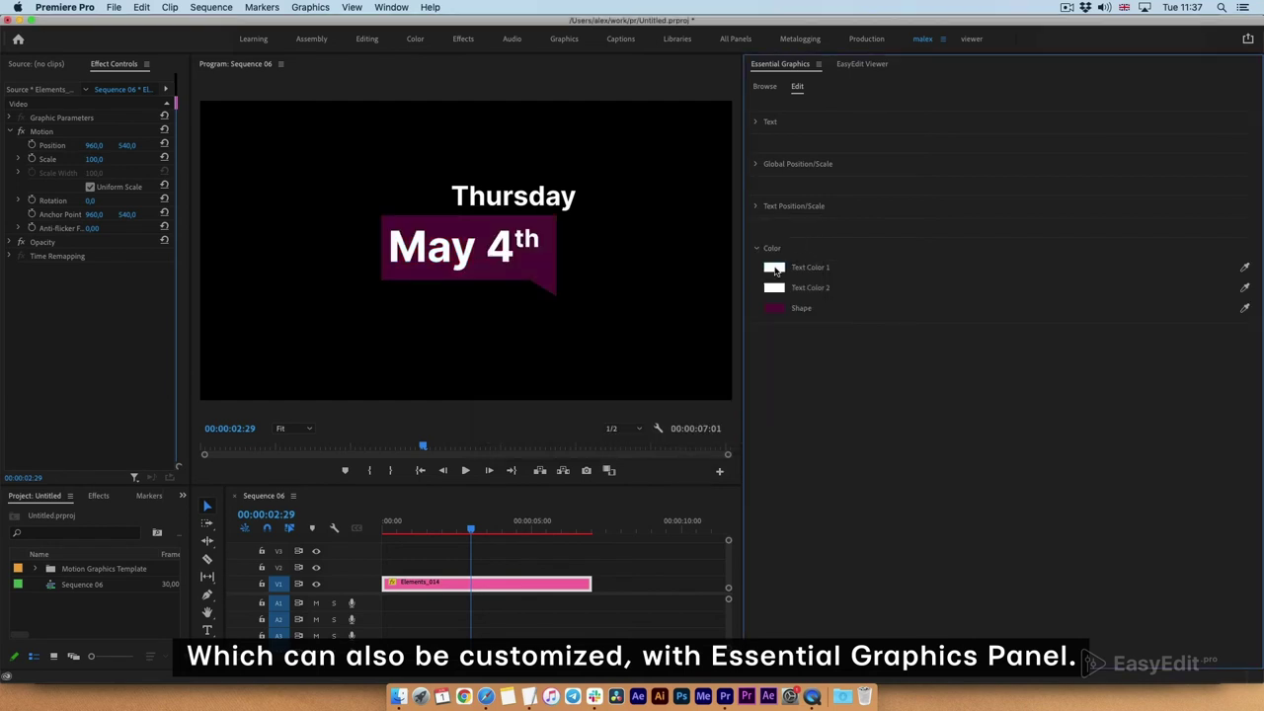
- Try a pink for the first text colour, then turn the word Thursday bright magenta
{"action": "left_click", "coordinate": [775, 269]}
{"action": "left_click", "coordinate": [677, 393]}
{"action": "left_click", "coordinate": [584, 415]}
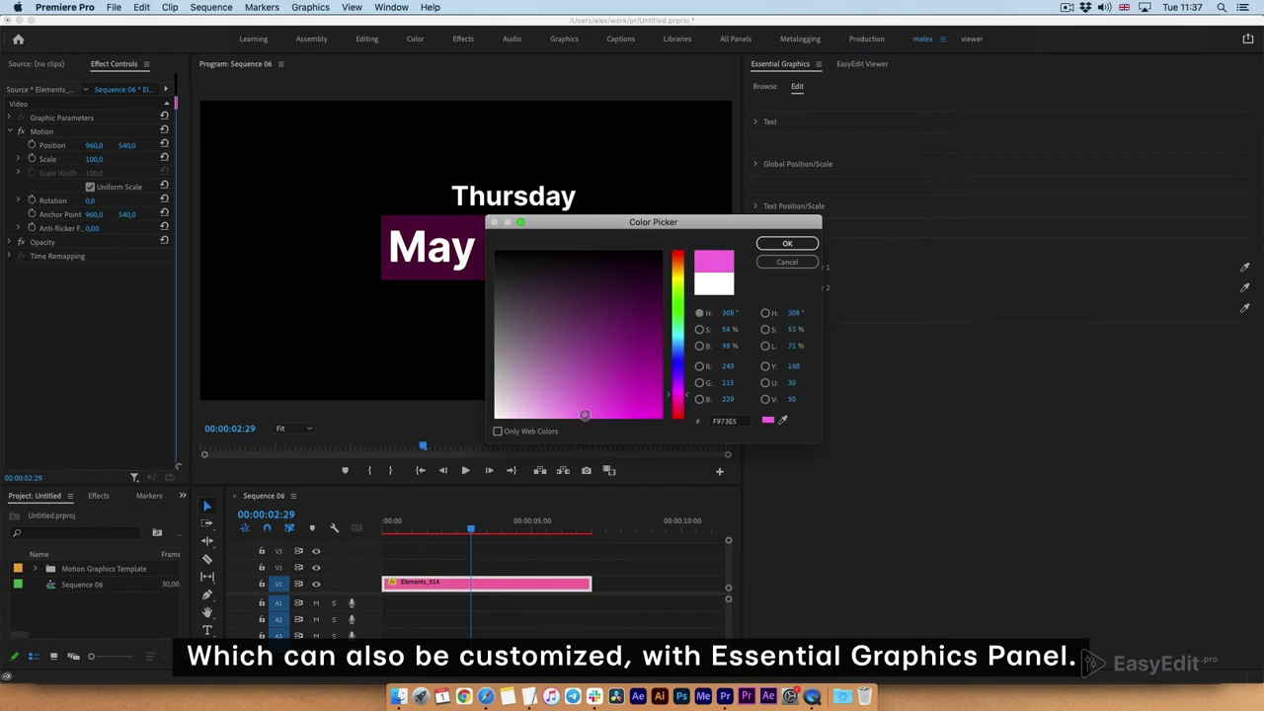
{"action": "left_click", "coordinate": [782, 244]}
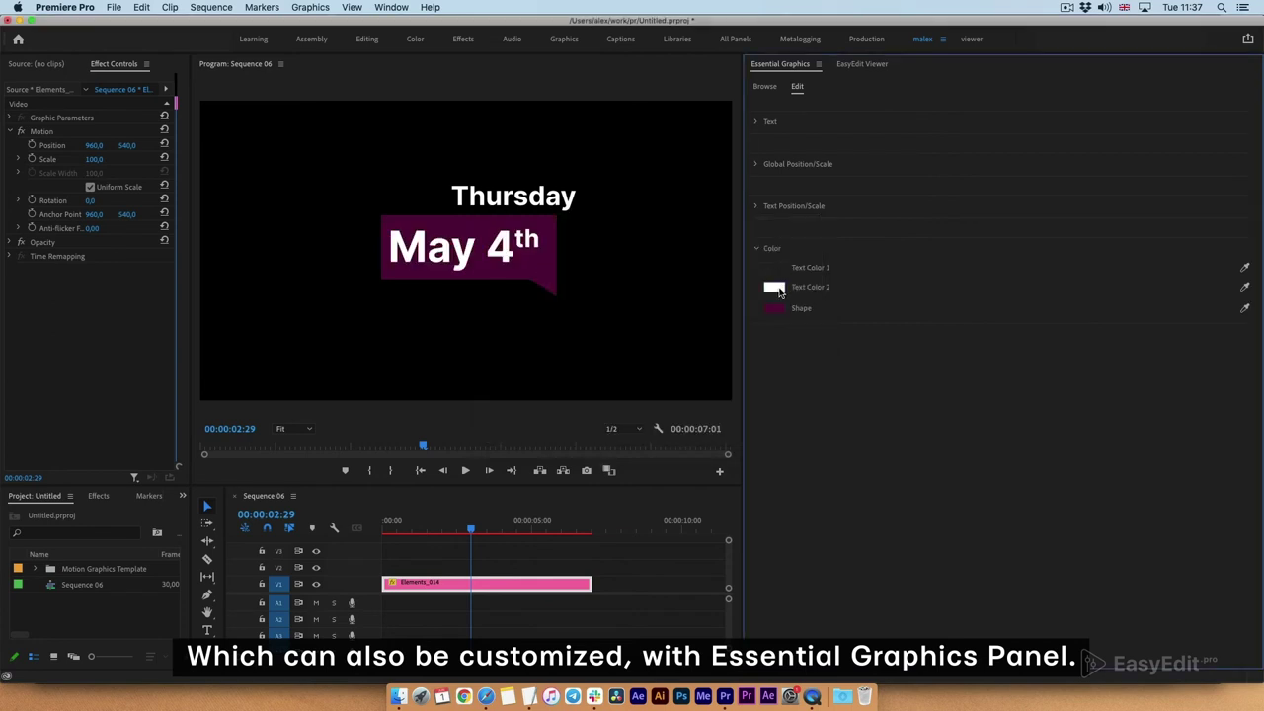
{"action": "left_click", "coordinate": [775, 288]}
{"action": "left_click", "coordinate": [677, 393]}
{"action": "left_click", "coordinate": [640, 397]}
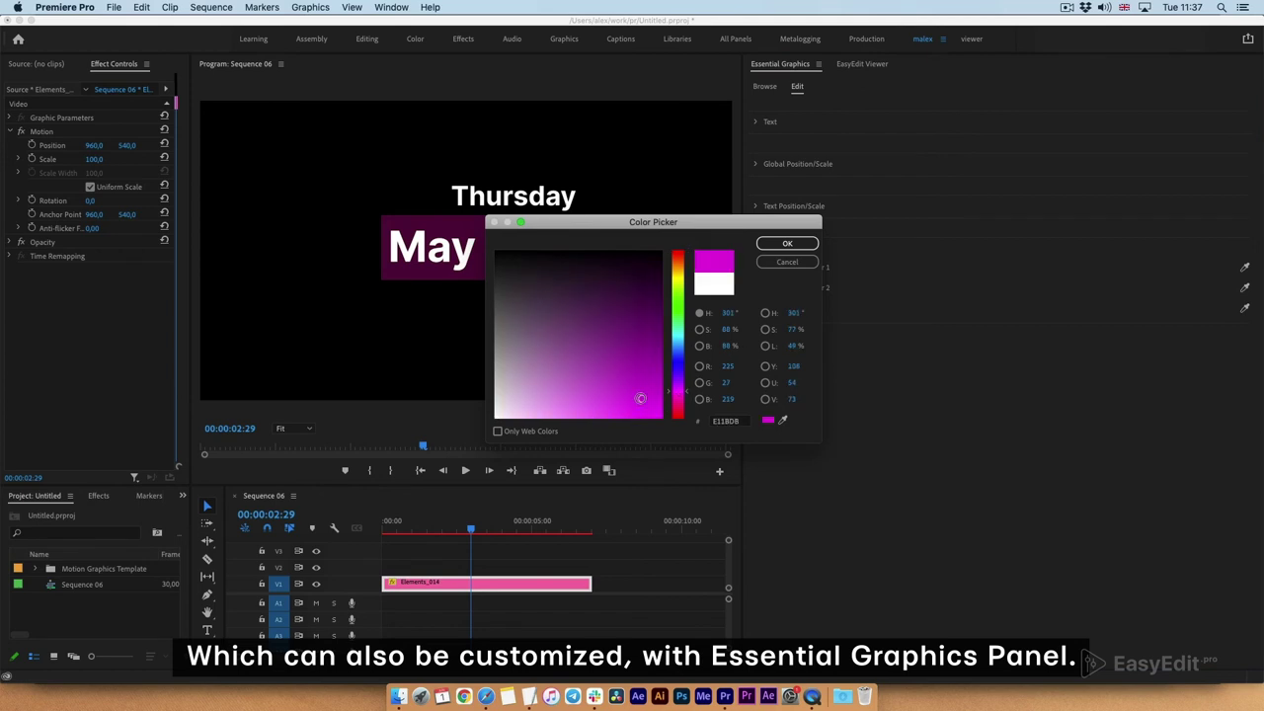
{"action": "left_click", "coordinate": [765, 244]}
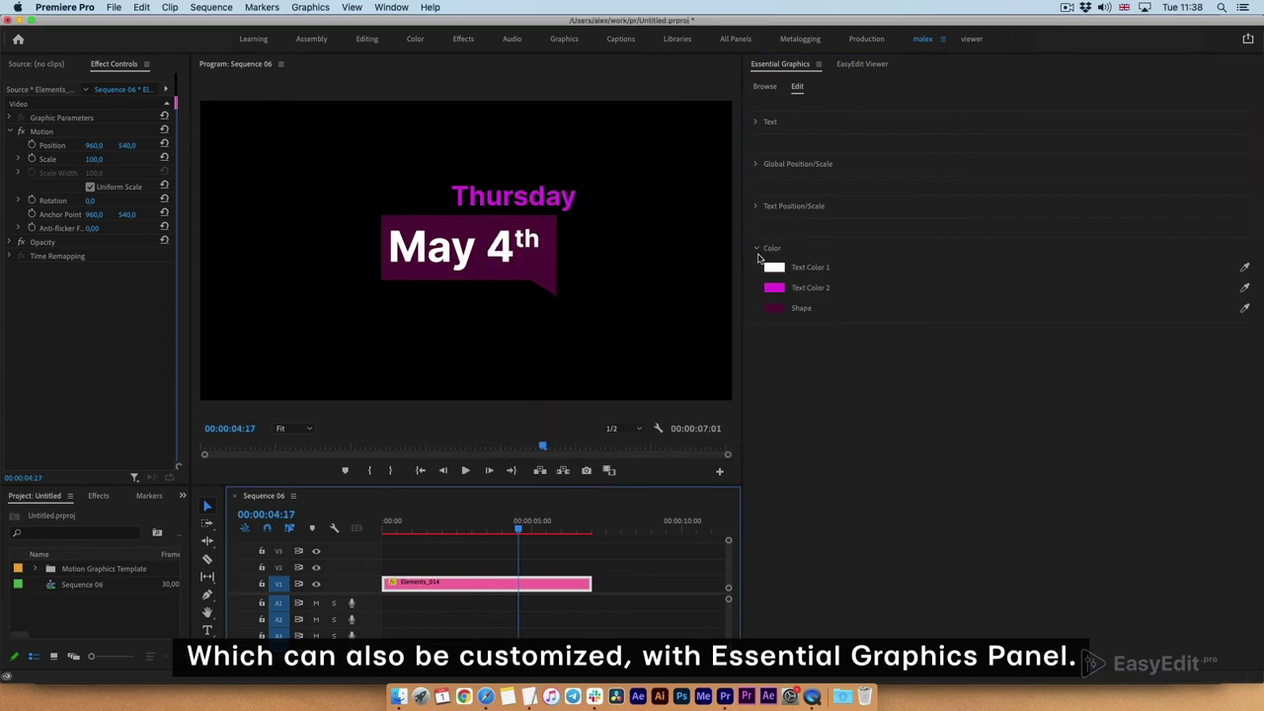
{"action": "left_click", "coordinate": [478, 529]}
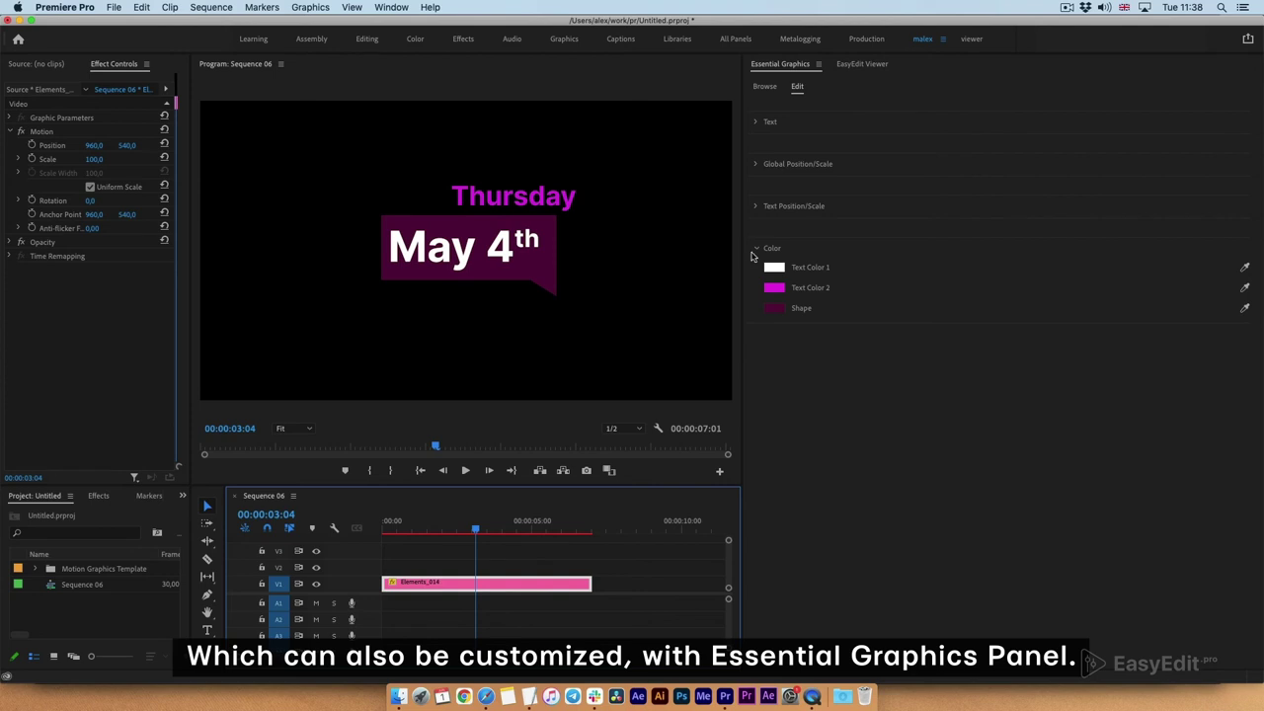
- Lower Position Text 3 X slightly to shift Thursday left
{"action": "left_click", "coordinate": [756, 249]}
{"action": "left_click", "coordinate": [757, 208]}
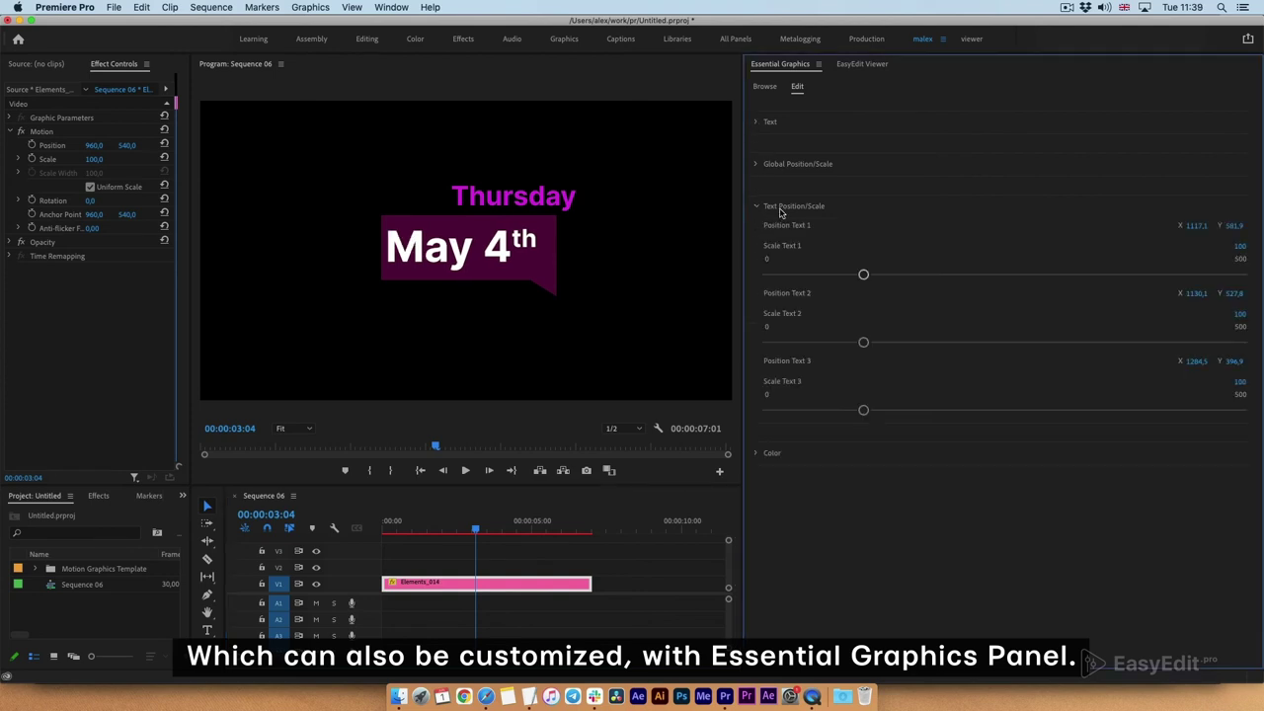
{"action": "key", "text": "shift+Down"}
{"action": "key", "text": "shift+Down"}
{"action": "key", "text": "shift+Down"}
{"action": "key", "text": "shift+Down"}
{"action": "key", "text": "shift+Down"}
{"action": "key", "text": "shift+Down"}
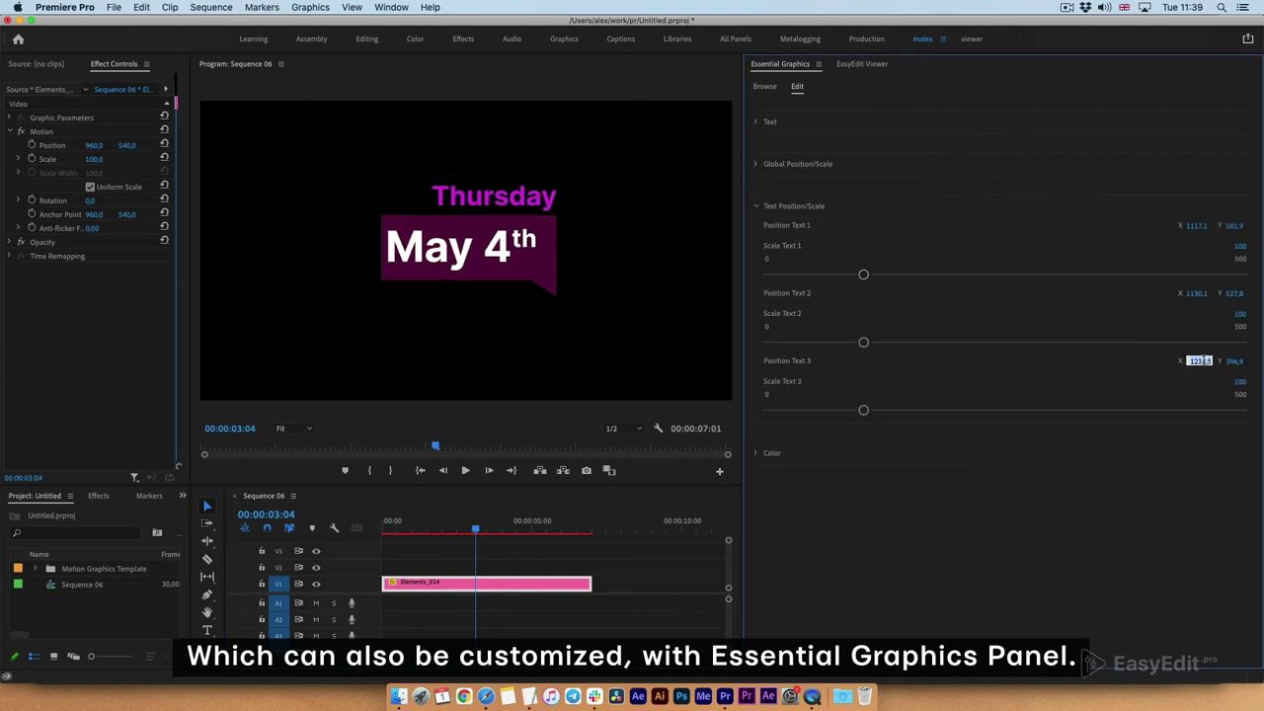
{"action": "left_click", "coordinate": [756, 206]}
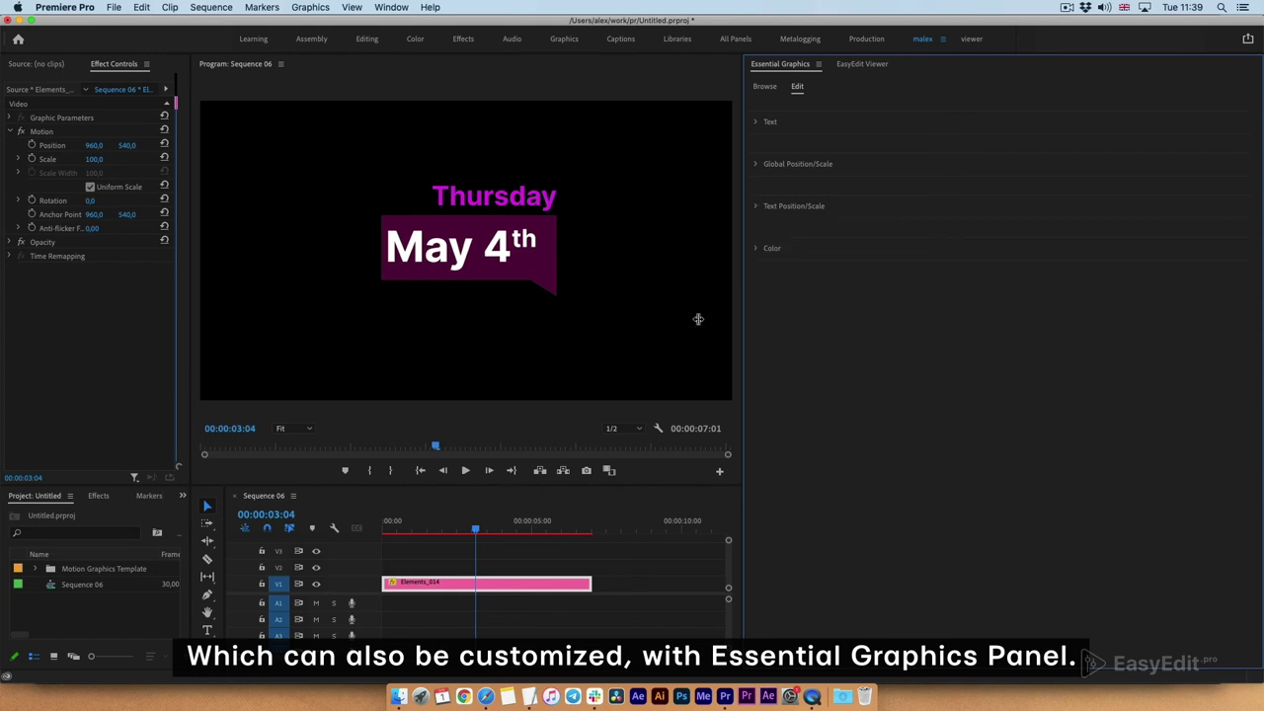
- Render and replace the date graphic and play it back from the sequence start
{"action": "right_click", "coordinate": [486, 582]}
{"action": "left_click", "coordinate": [556, 251]}
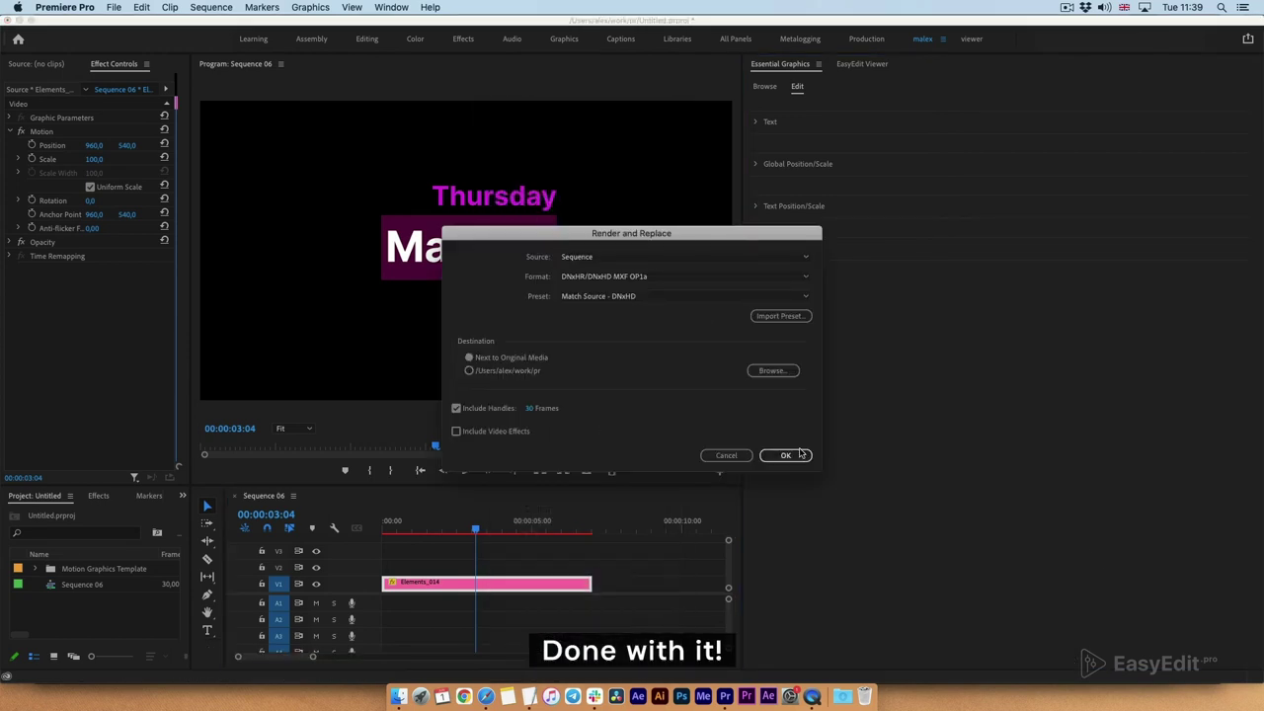
{"action": "left_click", "coordinate": [785, 454]}
{"action": "left_click", "coordinate": [420, 470]}
{"action": "left_click", "coordinate": [466, 470]}
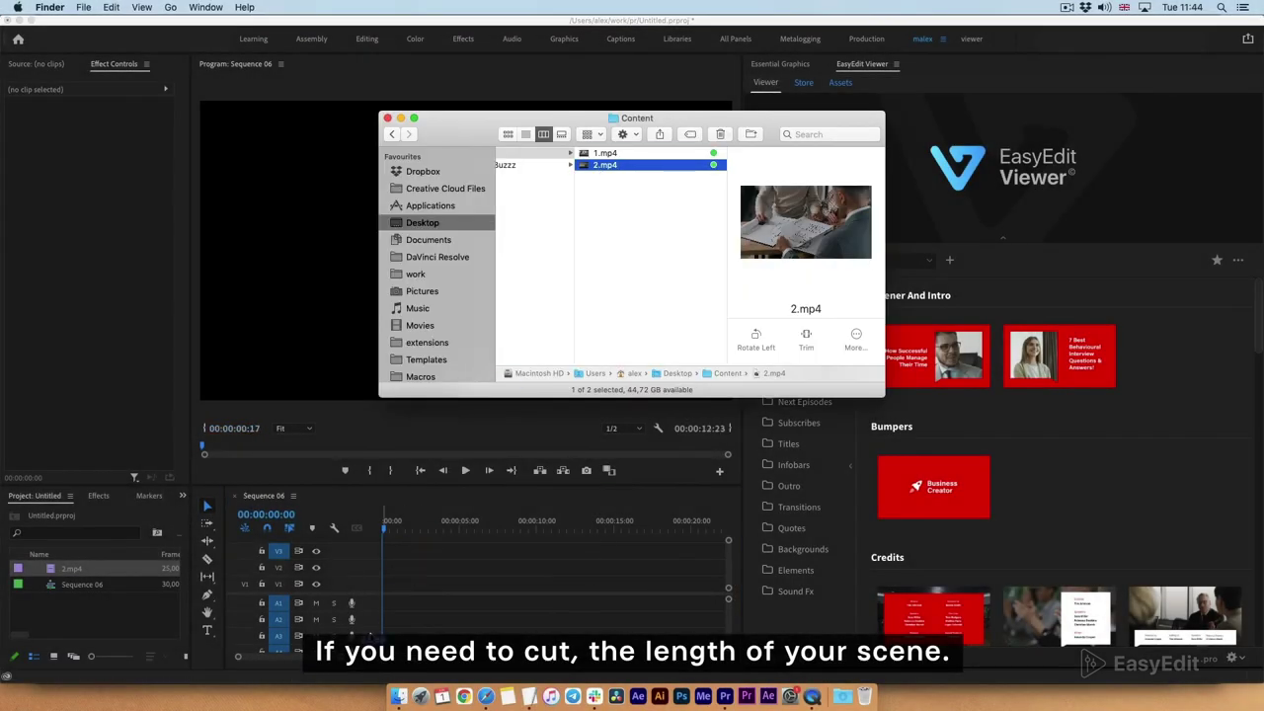
- Put 2.mp4 on V1 and 1.mp4 on V2, keeping the existing sequence settings
{"action": "left_click_drag", "start_coordinate": [608, 155], "coordinate": [465, 584]}
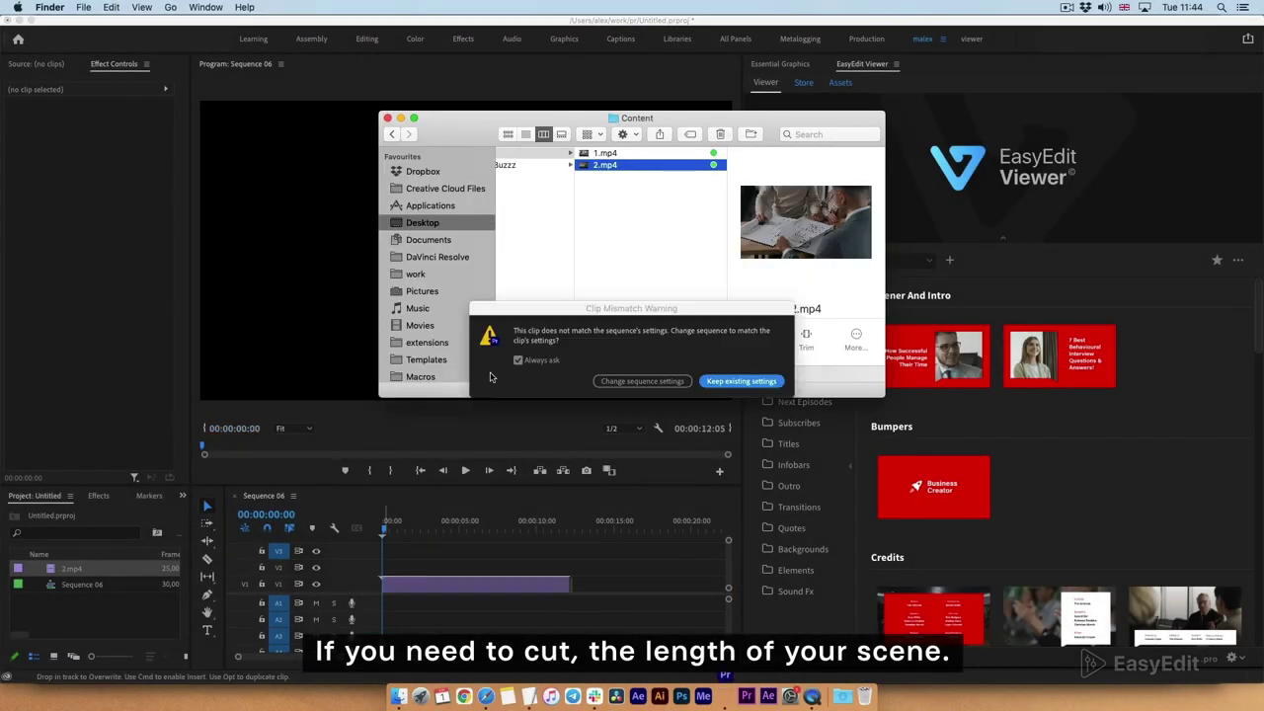
{"action": "left_click", "coordinate": [724, 384]}
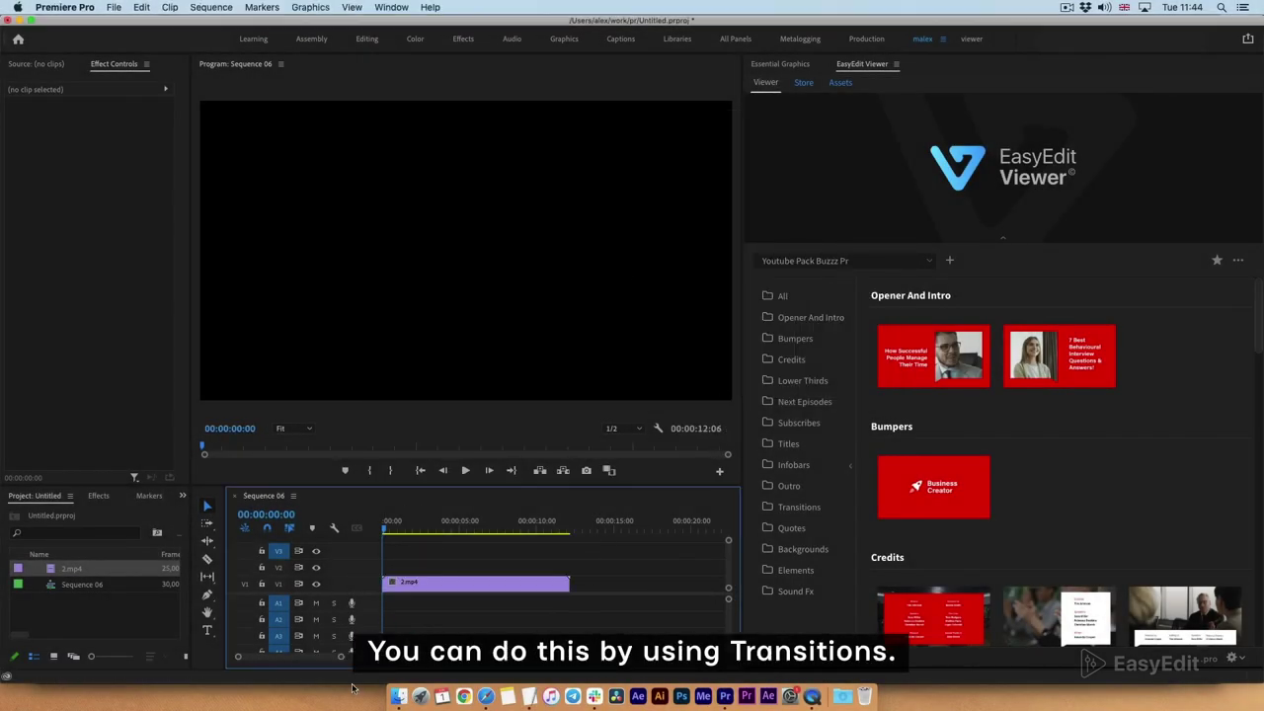
{"action": "left_click", "coordinate": [397, 696]}
{"action": "left_click", "coordinate": [604, 153]}
{"action": "left_click_drag", "start_coordinate": [604, 153], "coordinate": [464, 565]}
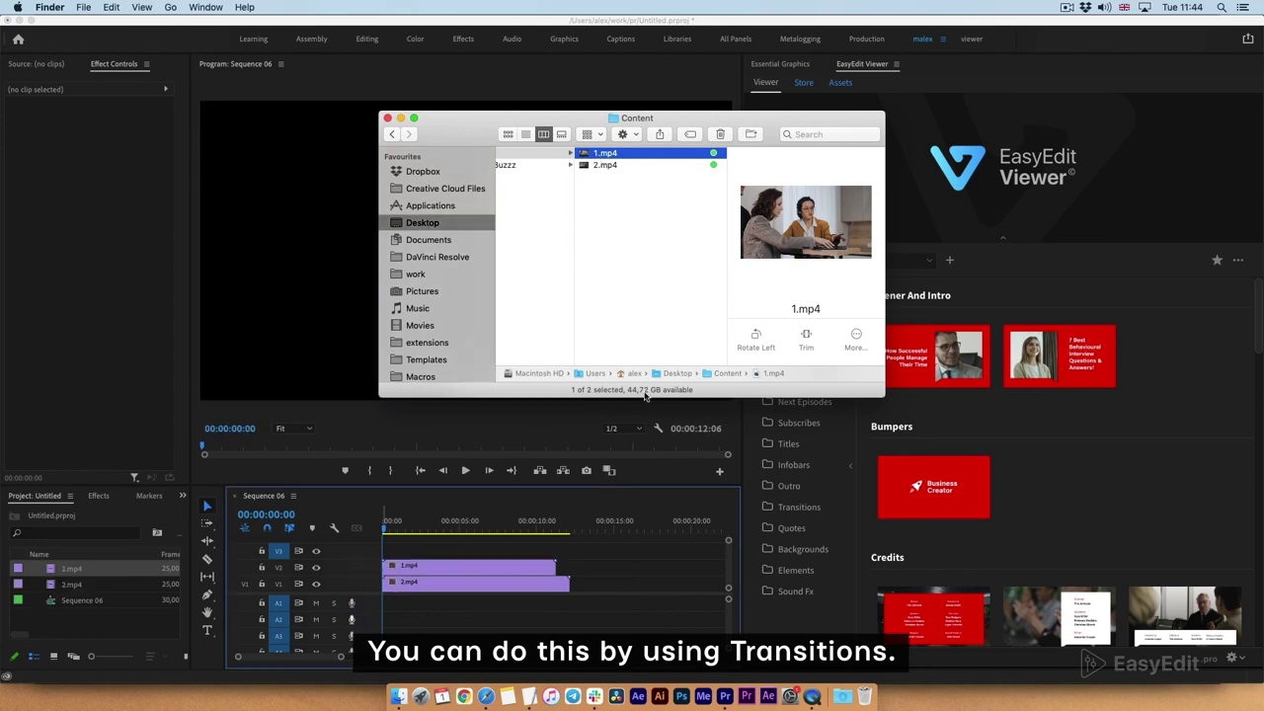
{"action": "left_click", "coordinate": [647, 405]}
{"action": "key", "text": "equal"}
{"action": "key", "text": "equal"}
{"action": "key", "text": "equal"}
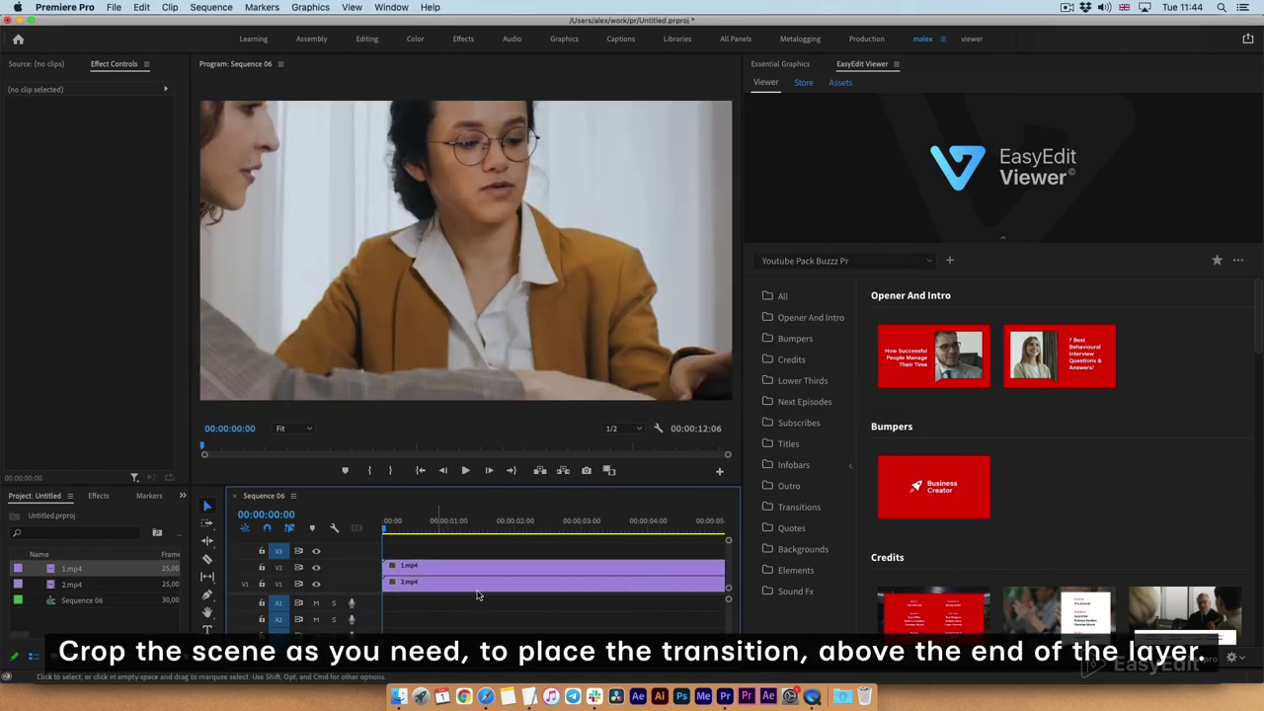
- Trim both clips at the two-second mark so 2.mp4 continues after 1.mp4
{"action": "left_click", "coordinate": [514, 524]}
{"action": "left_click_drag", "start_coordinate": [723, 583], "coordinate": [516, 587]}
{"action": "scroll", "coordinate": [553, 582], "scroll_direction": "down", "scroll_amount": 10}
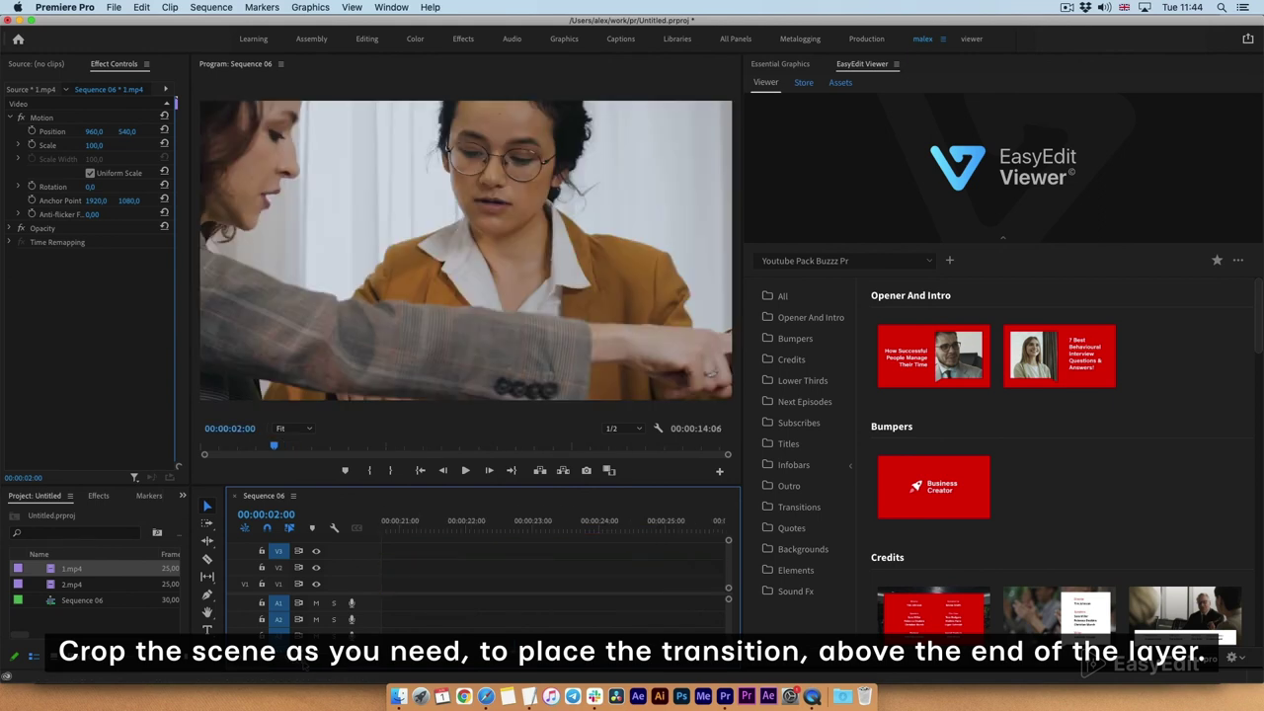
{"action": "scroll", "coordinate": [553, 583], "scroll_direction": "up", "scroll_amount": 10}
{"action": "left_click_drag", "start_coordinate": [717, 567], "coordinate": [434, 567]}
{"action": "key", "text": "="}
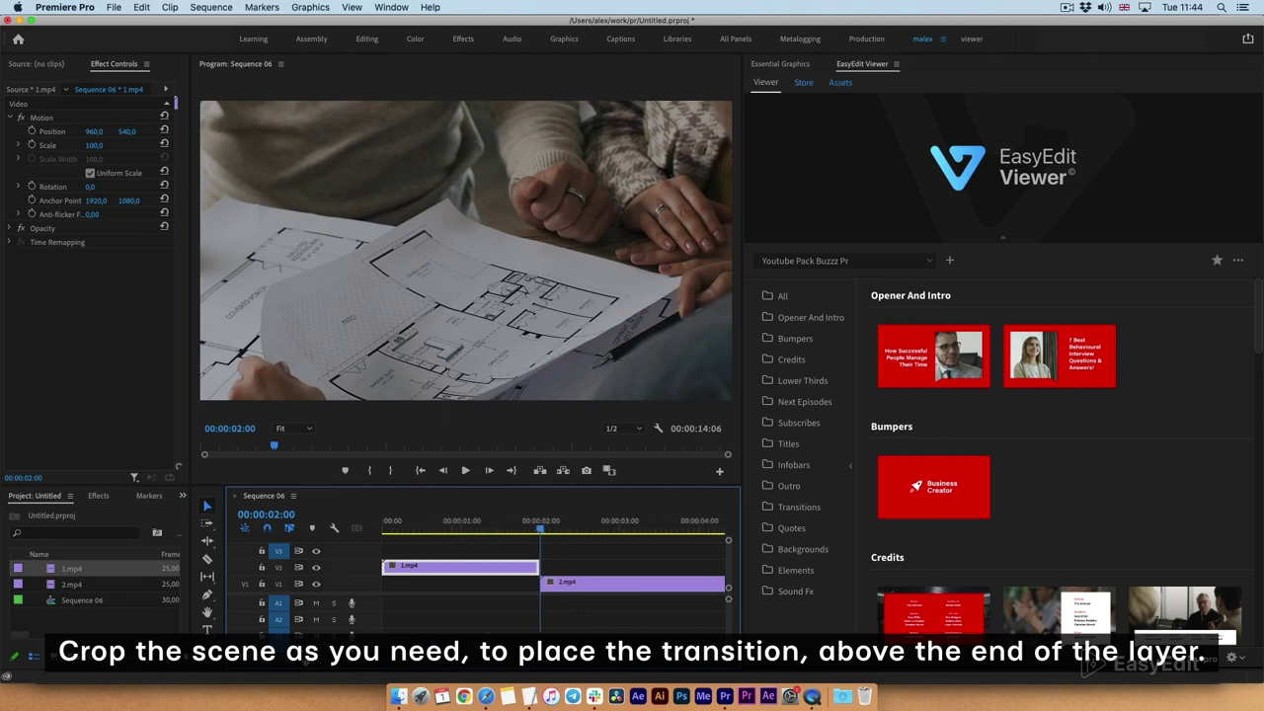
- Add Transition_07 from the pack's Transitions onto V3 and preview it from the start
{"action": "left_click", "coordinate": [439, 552]}
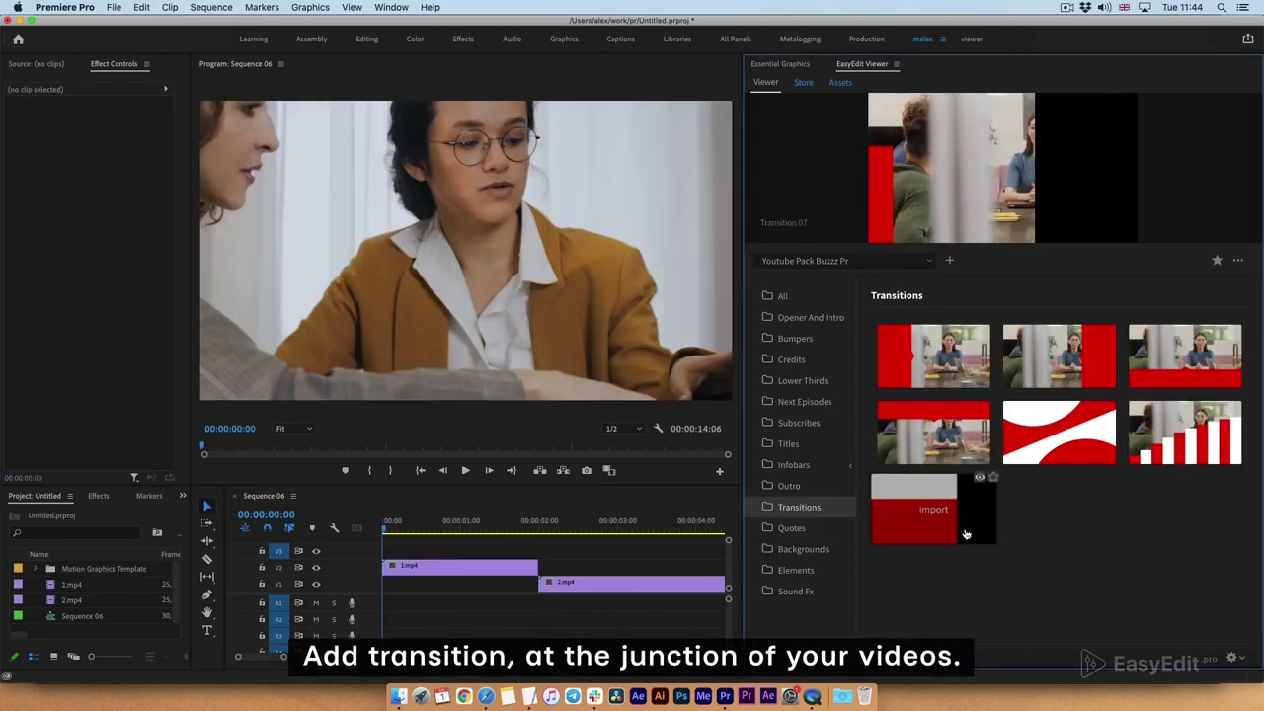
{"action": "left_click", "coordinate": [965, 534]}
{"action": "left_click", "coordinate": [466, 471]}
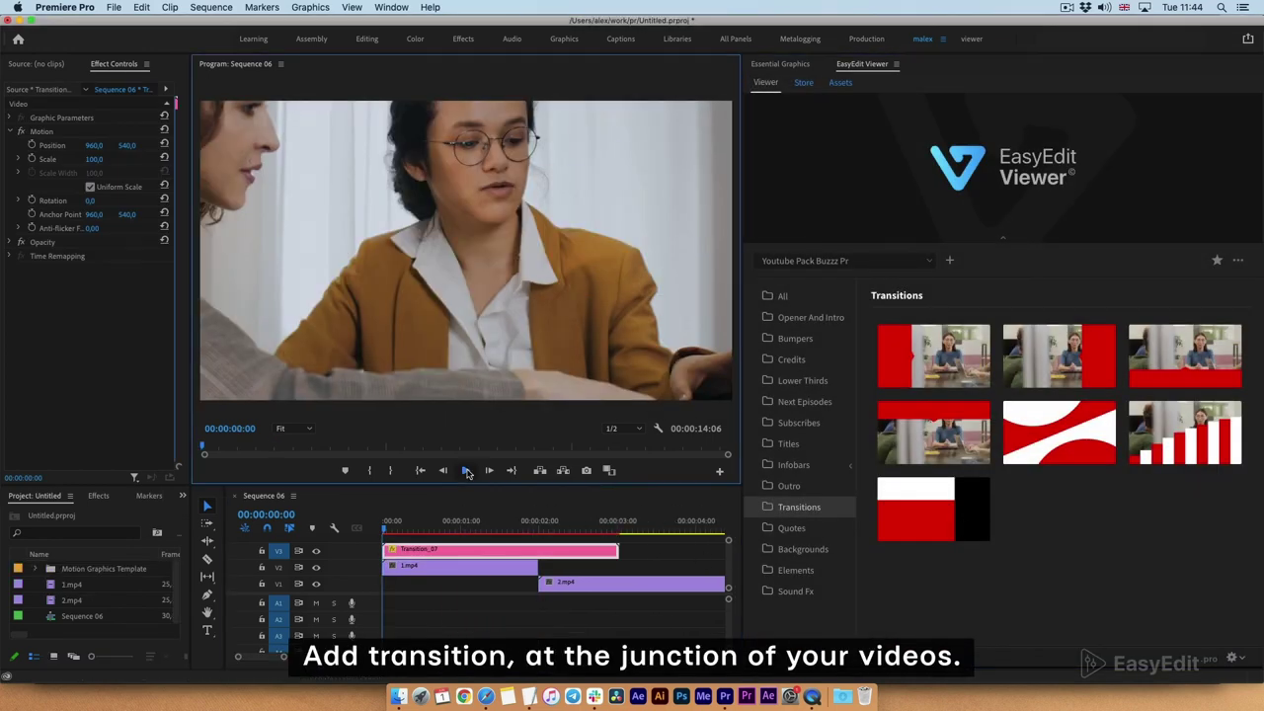